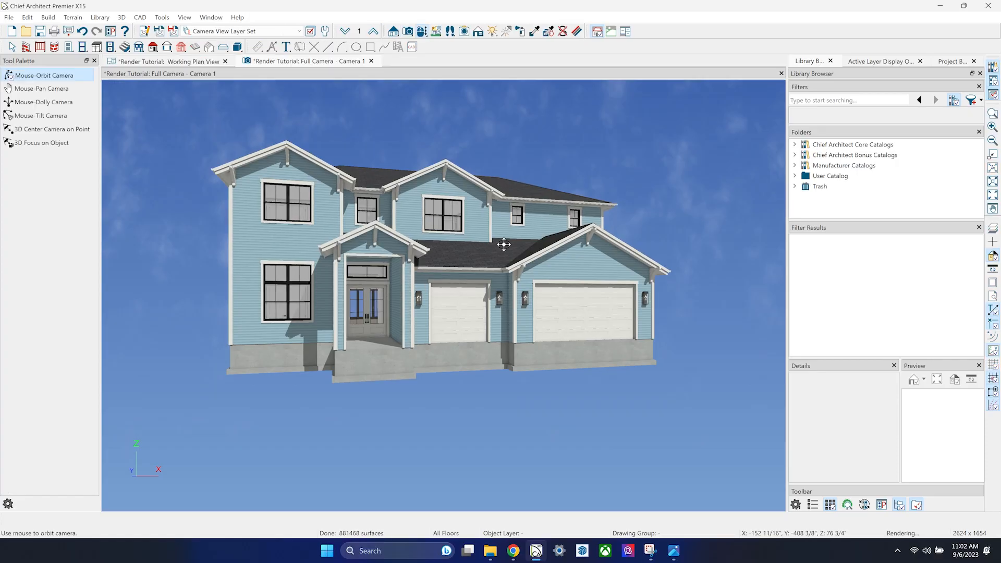
left_click_drag(418, 258, 551, 221)
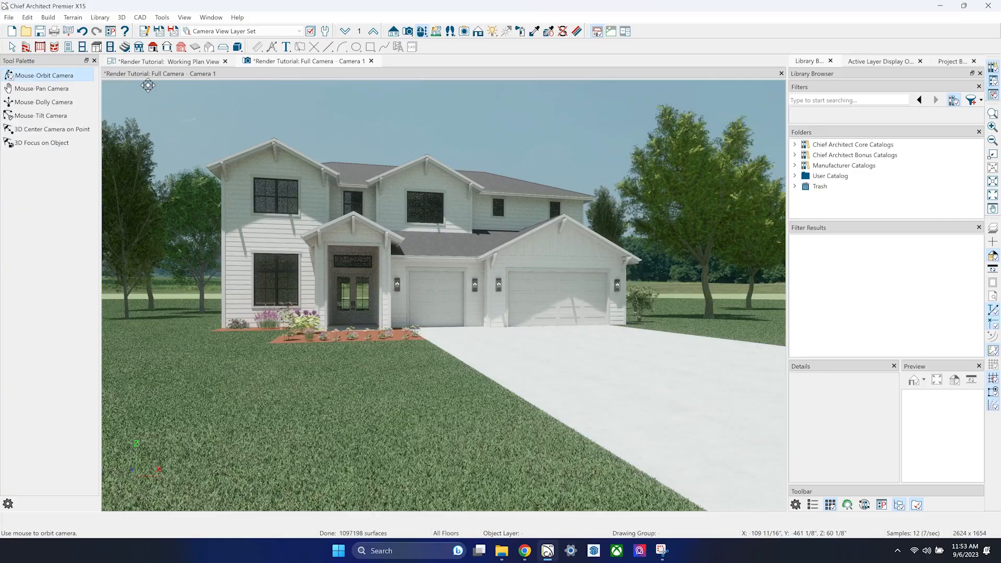
left_click(44, 102)
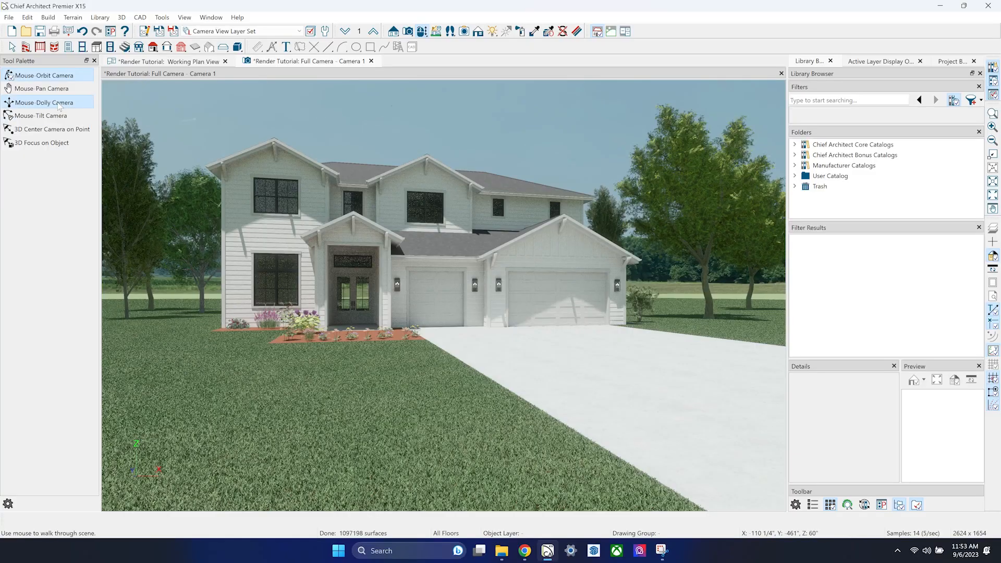
left_click_drag(397, 374, 386, 344)
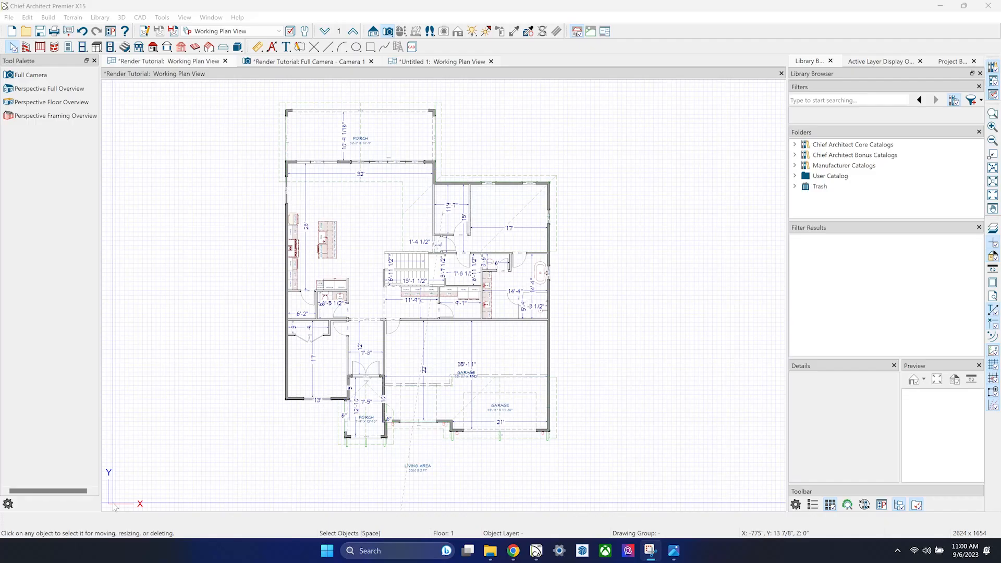
Select the end wall of the front bedroom closet and check the closet's width dimension.
scroll(439, 360, "up", 1)
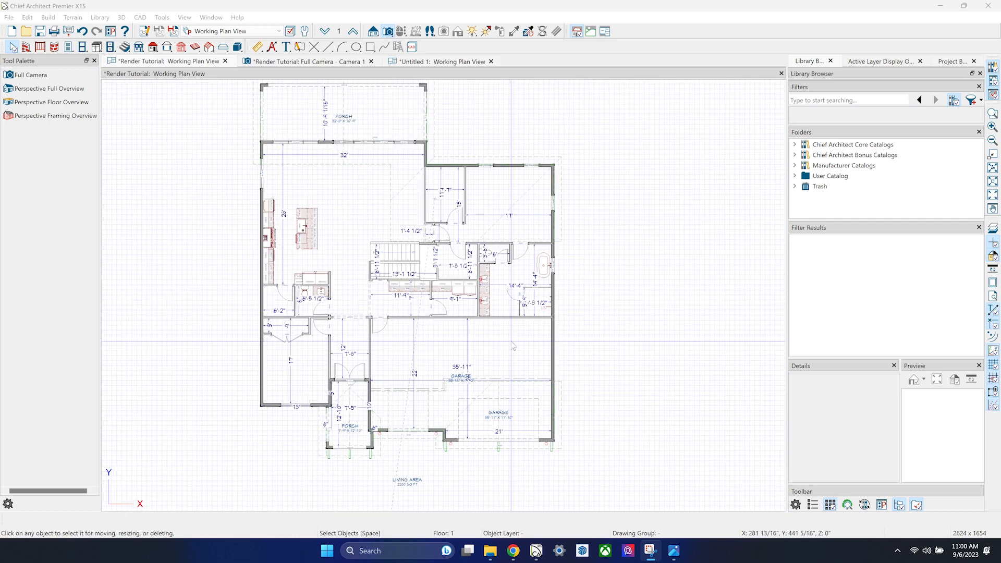
scroll(420, 359, "down", 1)
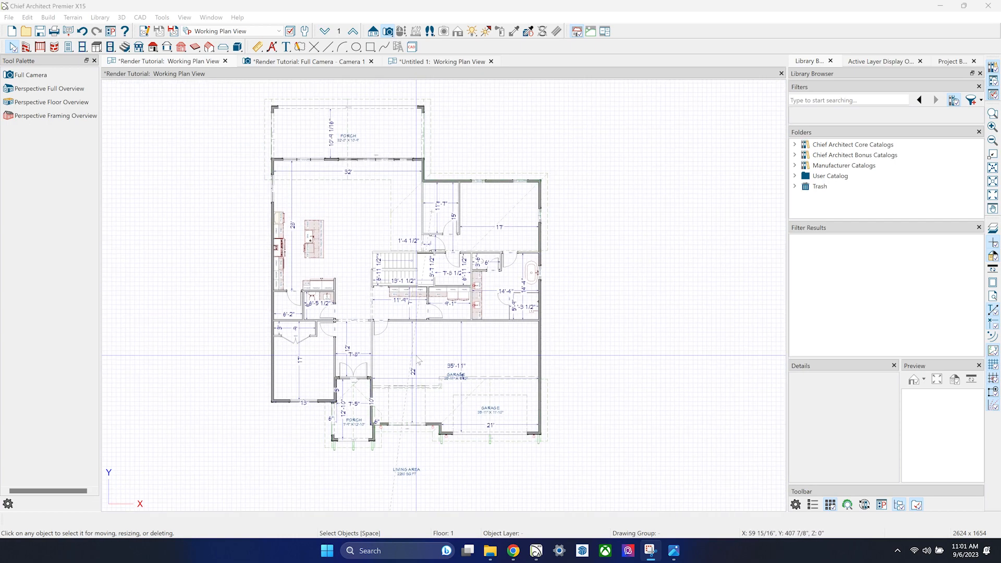
scroll(417, 359, "up", 6)
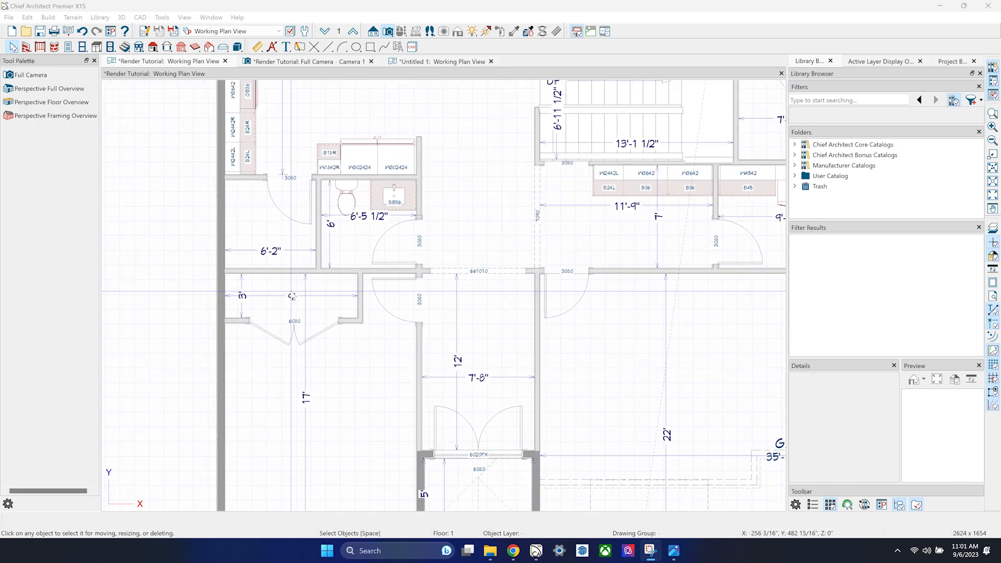
scroll(292, 296, "up", 3)
left_click(359, 301)
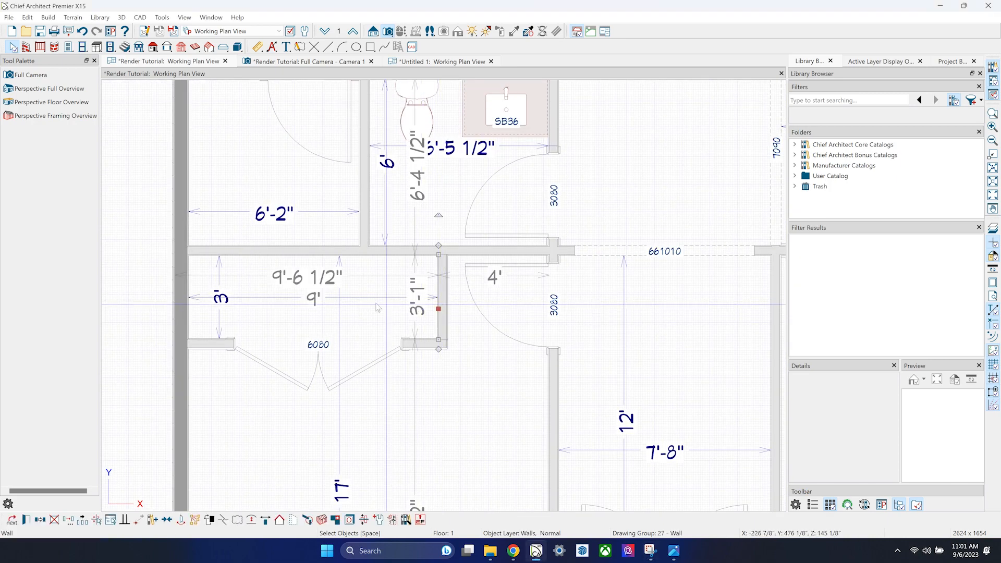
left_click(312, 301)
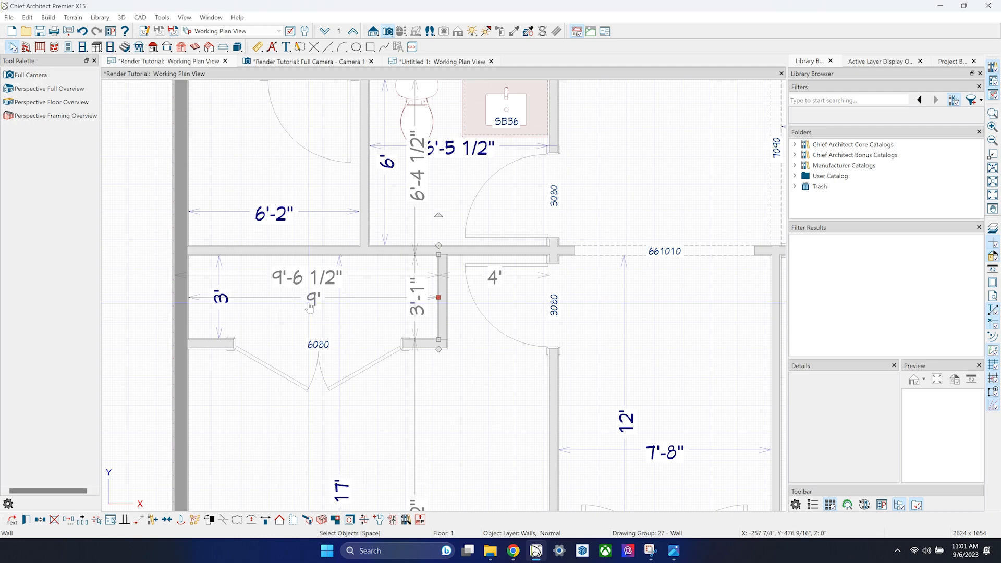
Set the distance between the 8' garage door and the adjacent wall corner to 3'5 1/2".
scroll(312, 309, "down", 5)
scroll(581, 475, "up", 3)
scroll(460, 409, "up", 2)
scroll(460, 410, "down", 4)
scroll(461, 414, "down", 2)
scroll(407, 205, "up", 4)
left_click(406, 202)
left_click_drag(407, 203, 394, 203)
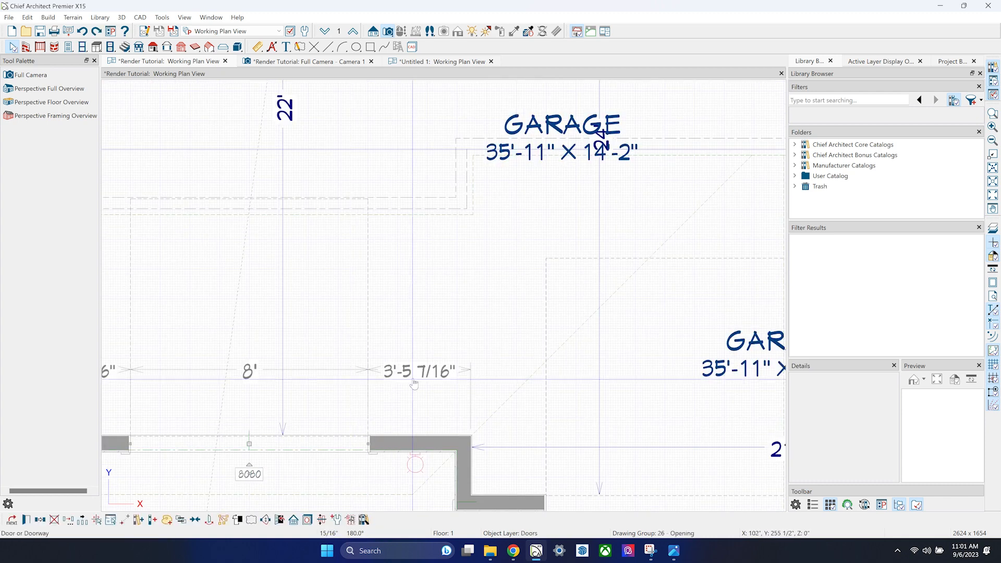
left_click(414, 384)
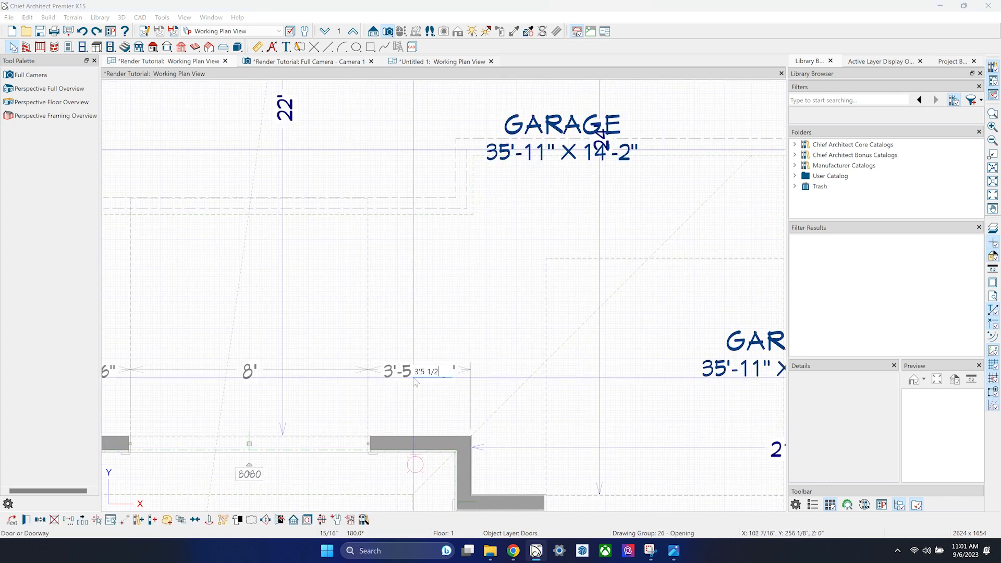
Create a full camera view of the house front and paint its lap siding with Snowbound (SW 7004).
scroll(440, 308, "down", 4)
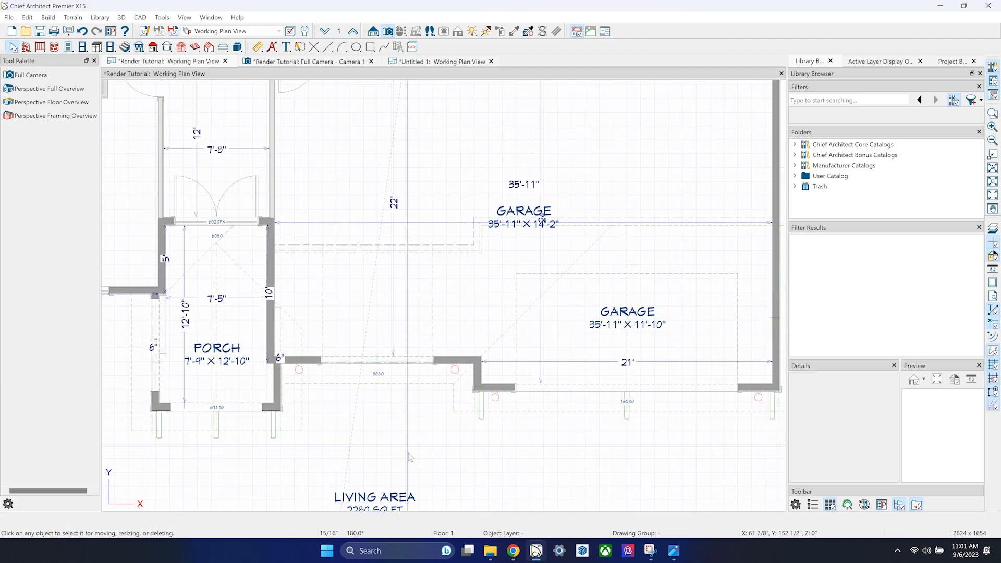
scroll(417, 469, "down", 3)
scroll(423, 387, "down", 4)
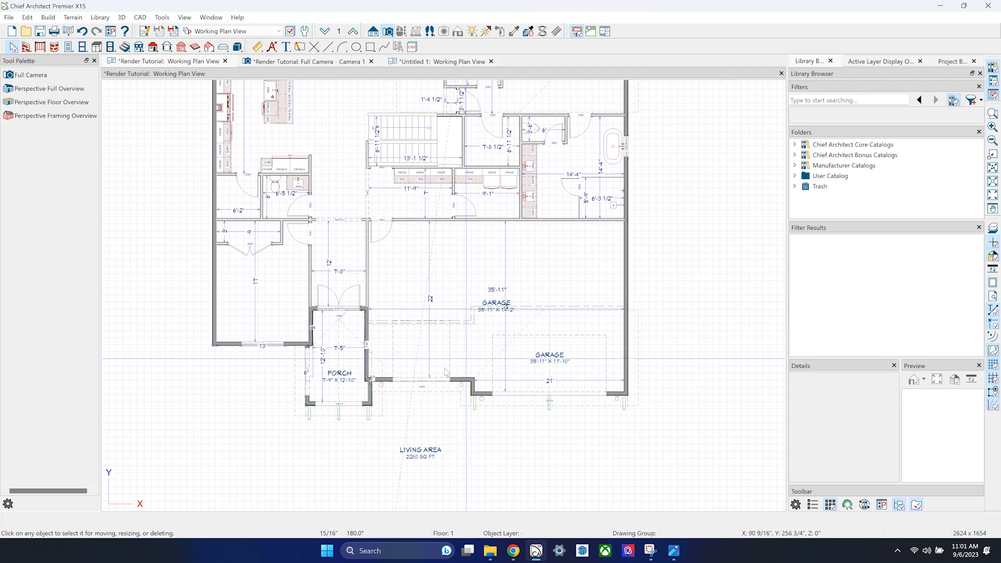
left_click_drag(423, 387, 444, 184)
left_click_drag(504, 245, 526, 245)
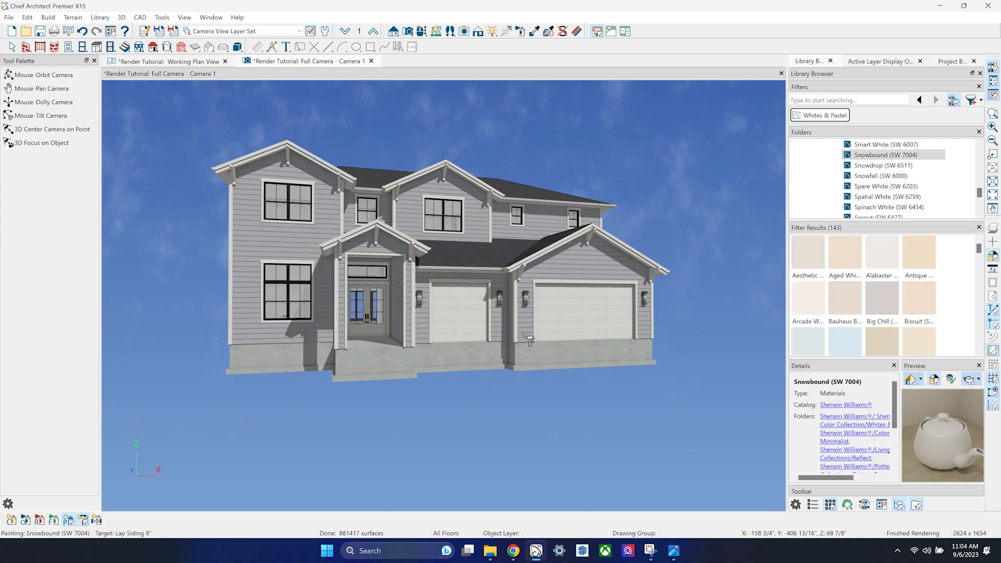
left_click(525, 337)
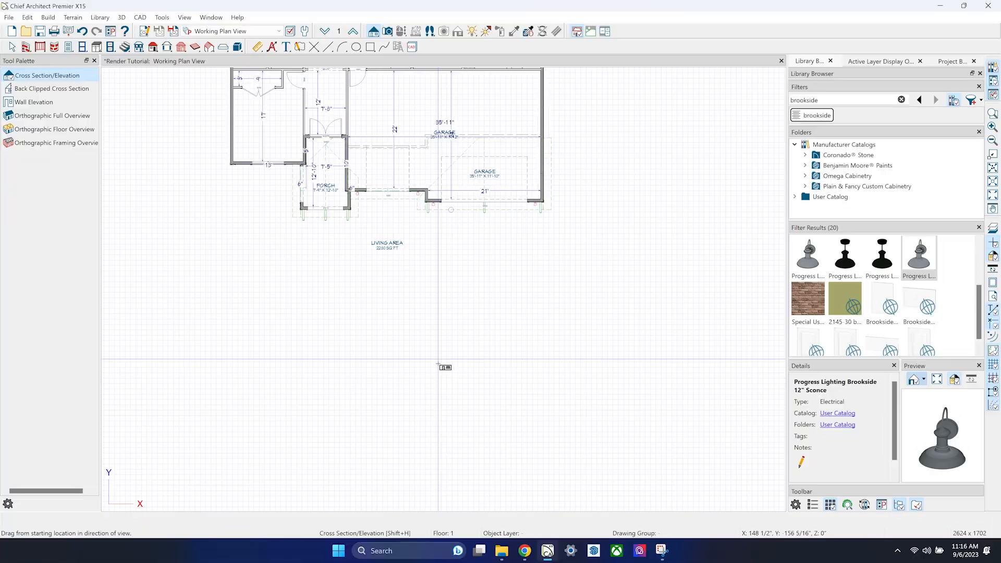
Create an elevation view of the garage front and draw a narrow vertical wall material region in its gable.
left_click_drag(436, 170, 439, 174)
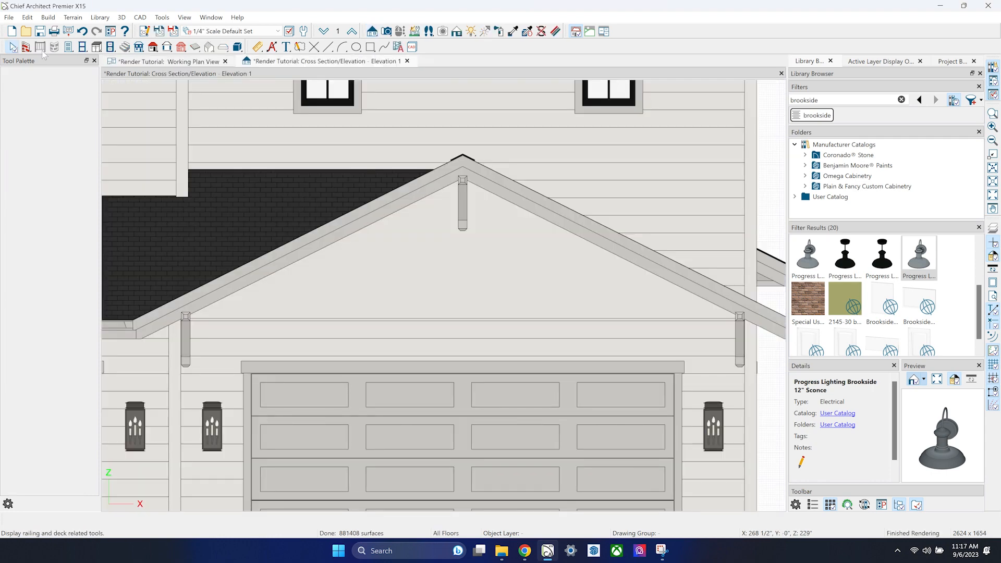
left_click(26, 47)
left_click(43, 211)
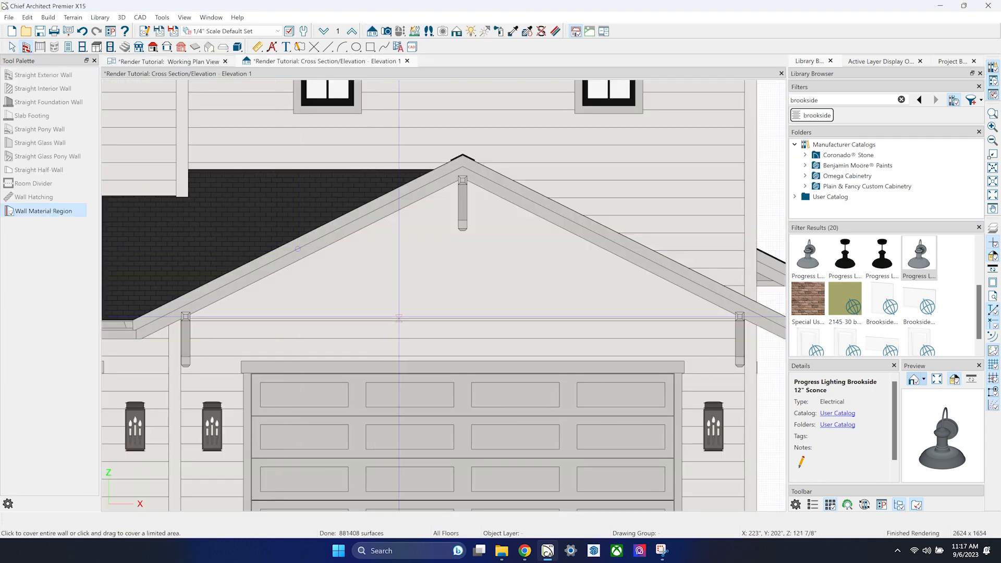
left_click_drag(398, 318, 411, 215)
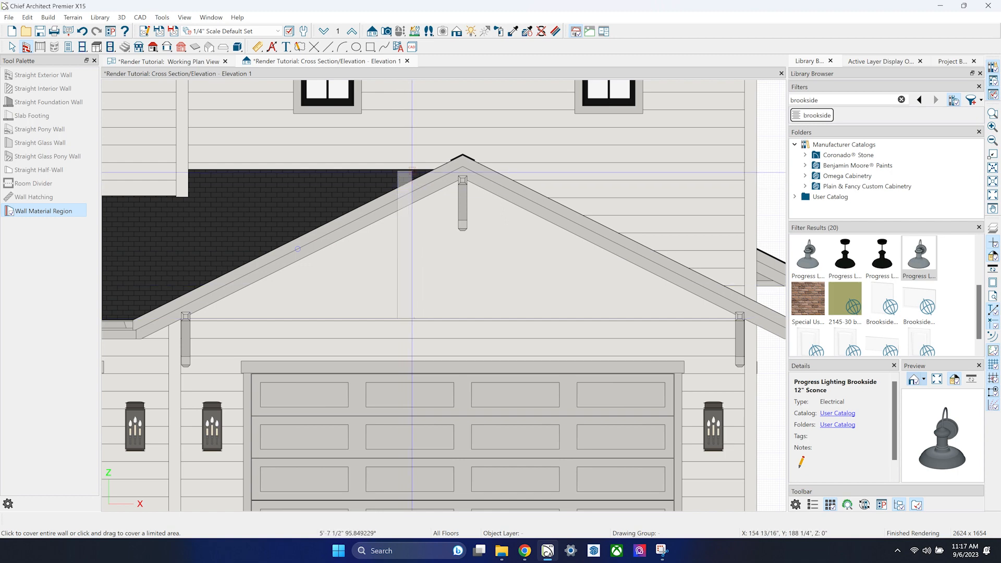
Set the region's material layer to 1/2" thick No Groove Paneling painted Snowbound (SW 7004).
double_click(411, 276)
left_click(442, 91)
left_click(496, 173)
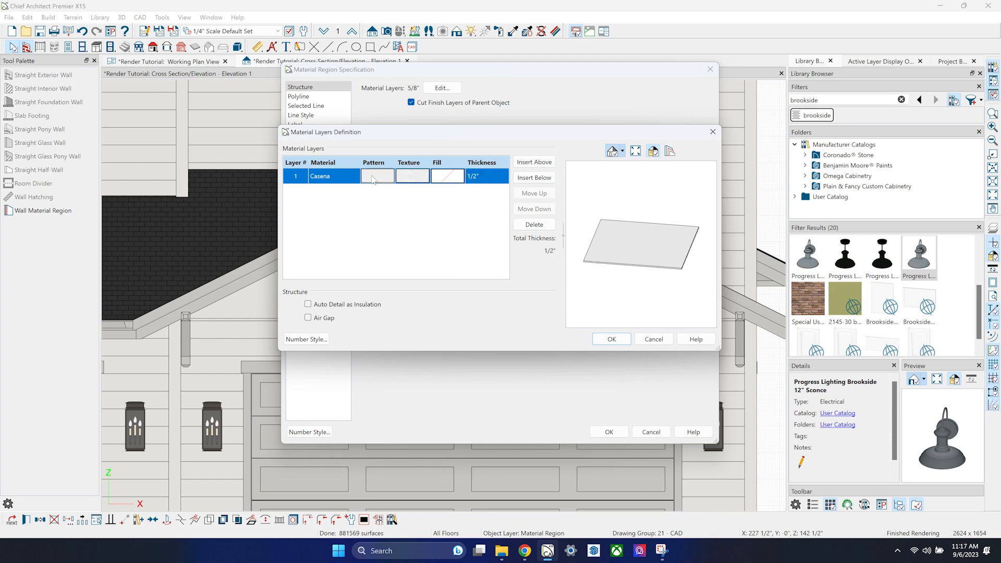
left_click(333, 177)
left_click(456, 287)
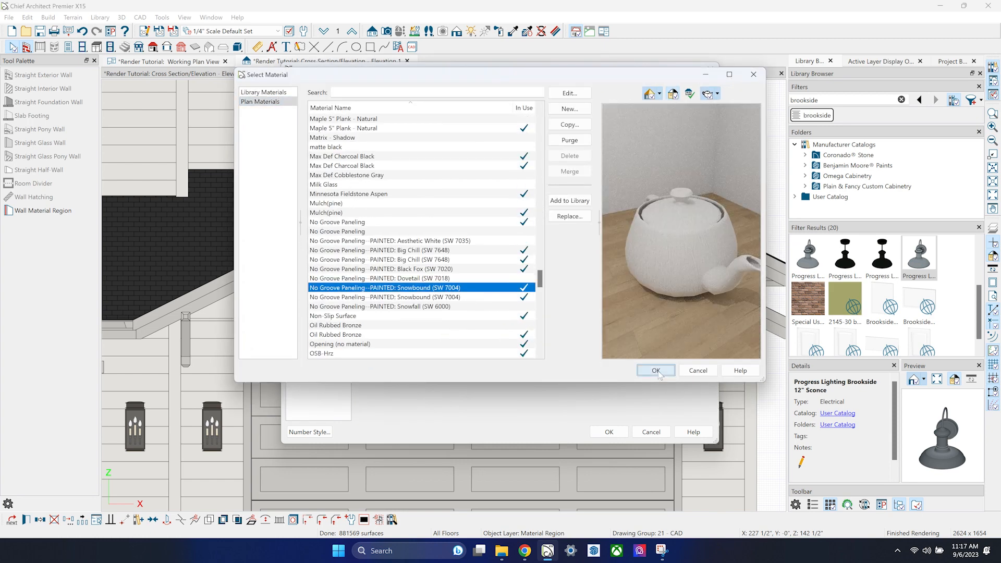
left_click(658, 372)
left_click(610, 341)
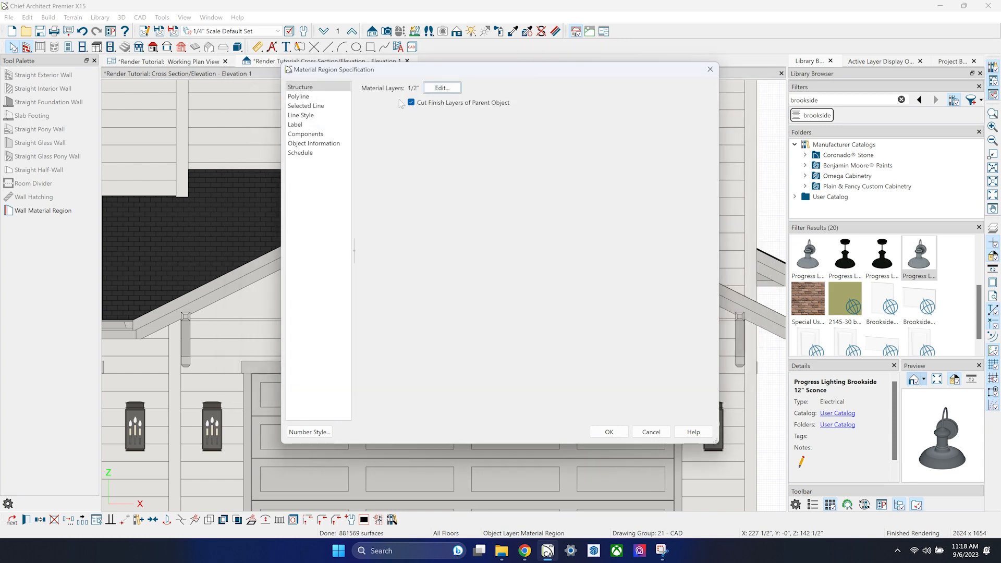
key("Return")
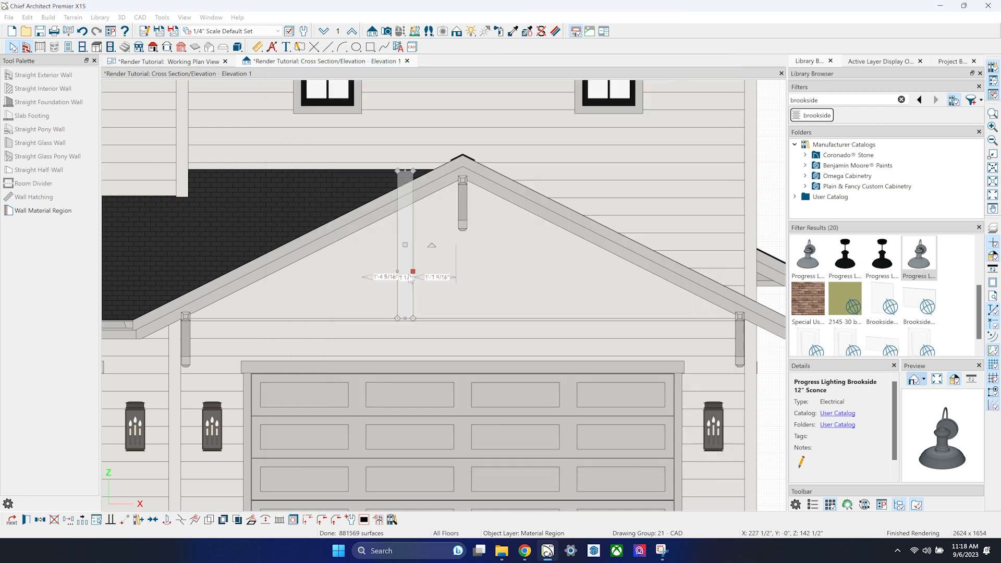
Set the gable material region's width to 3 1/2" to form a batten.
scroll(411, 271, "up", 3)
left_click(407, 290)
type("3 1/2")
key("Return")
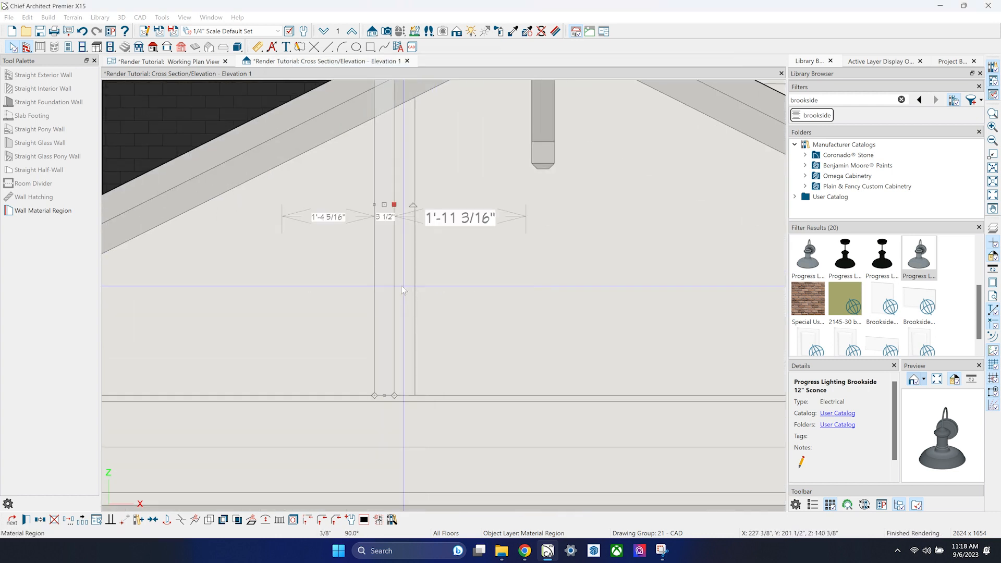
Set the Multiple Copy primary offset for general objects and copy the centre batten across the left half of the gable.
scroll(402, 290, "down", 3)
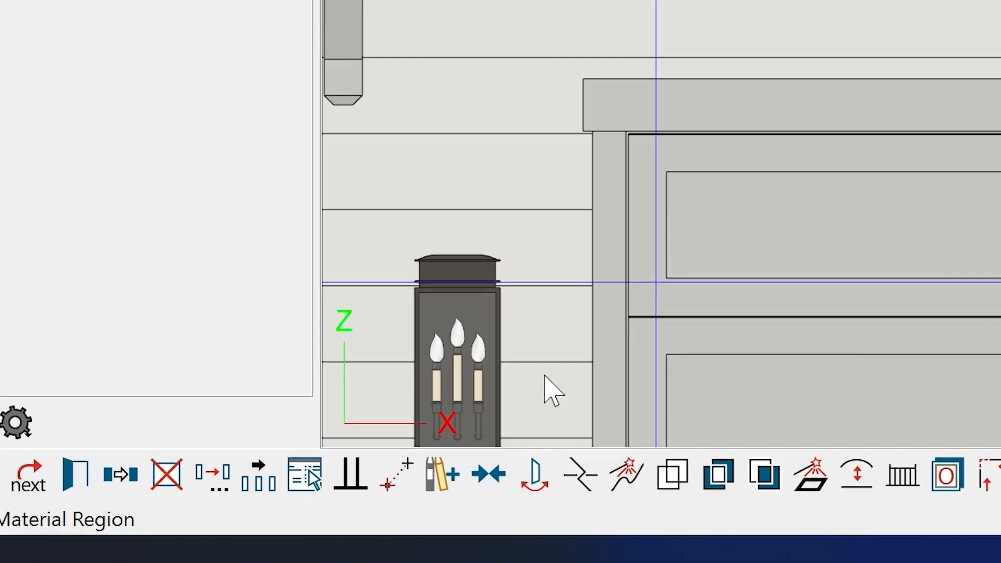
left_click(84, 468)
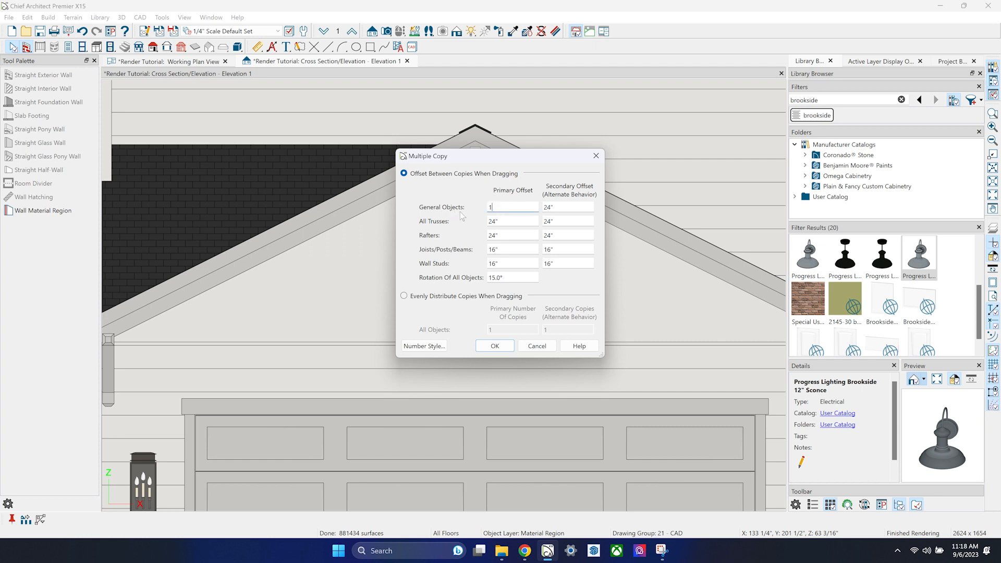
left_click(495, 346)
scroll(478, 247, "down", 1)
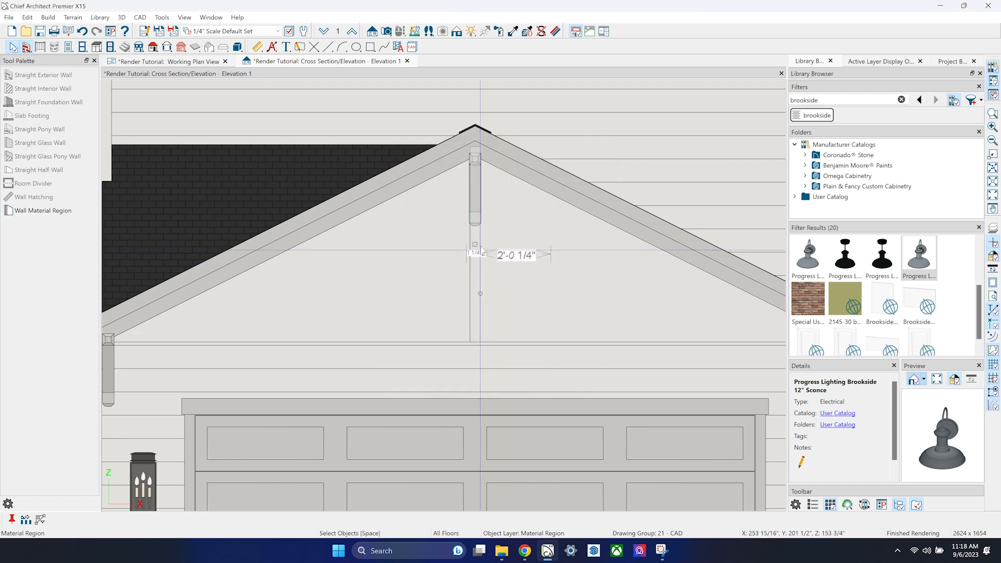
left_click_drag(479, 246, 188, 239)
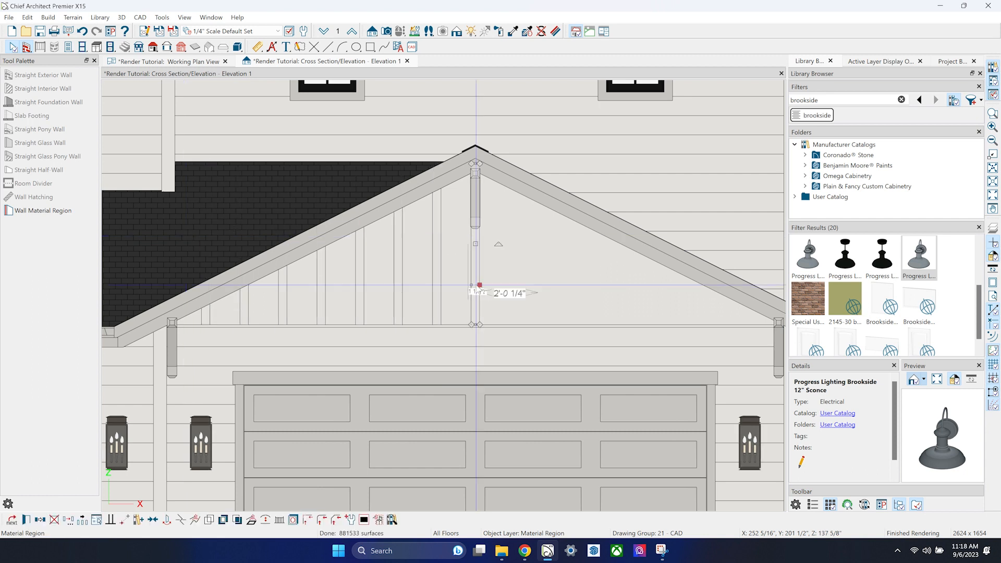
Select the end batten region on the garage gable wall in the second-floor plan view.
key("ctrl+Tab")
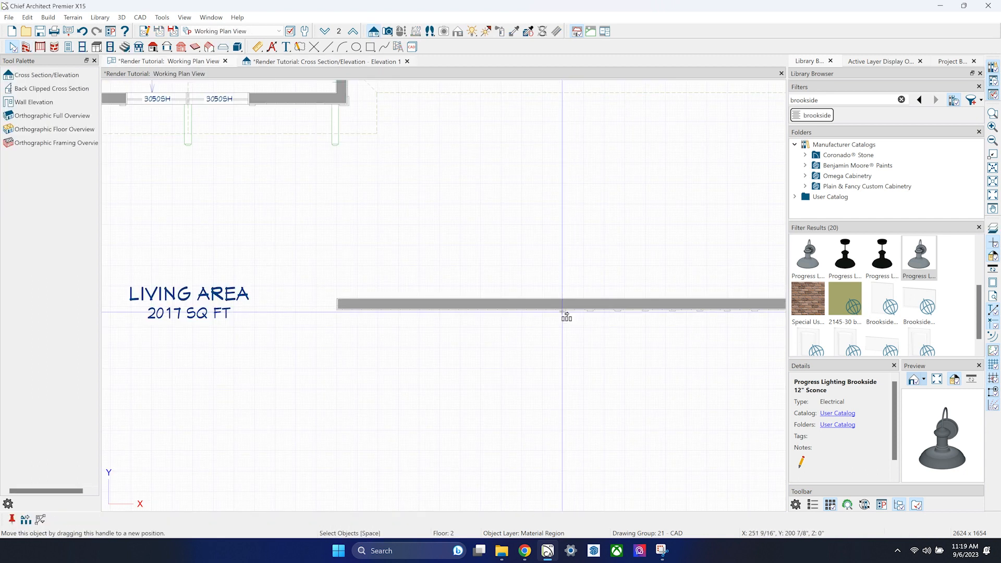
left_click(344, 313)
scroll(343, 314, "up", 2)
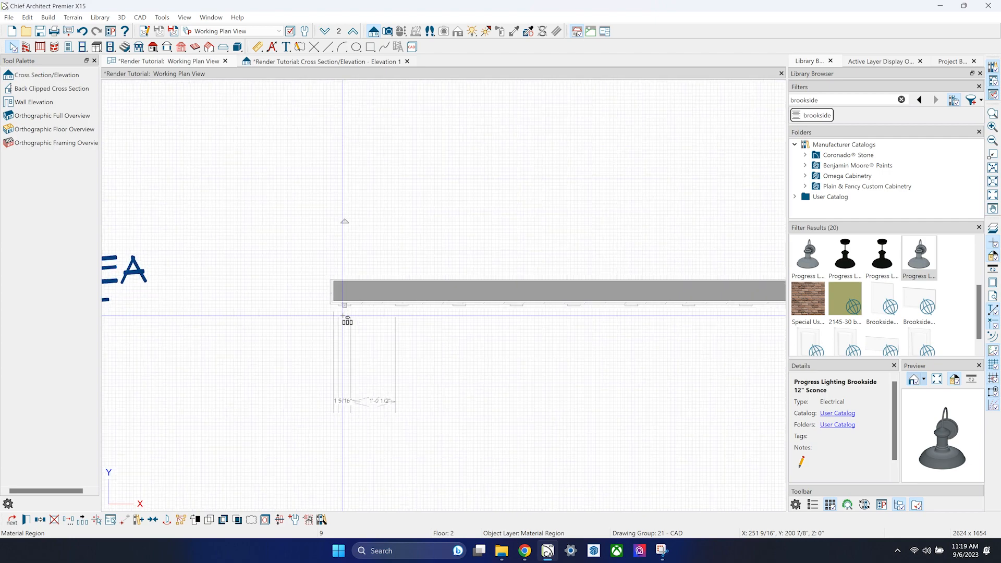
scroll(347, 318, "up", 1)
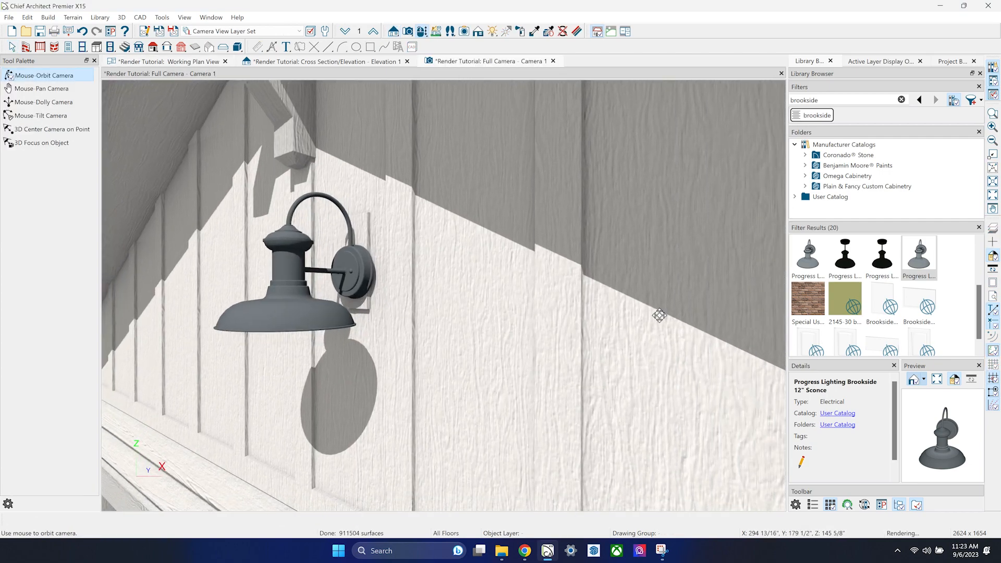
left_click_drag(659, 315, 451, 189)
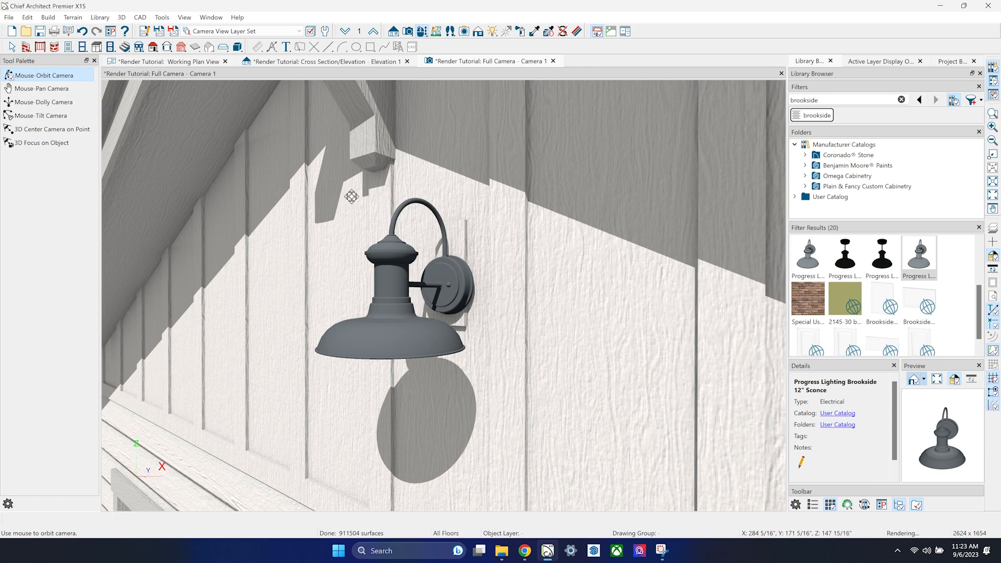
left_click_drag(284, 314, 422, 295)
scroll(566, 251, "down", 3)
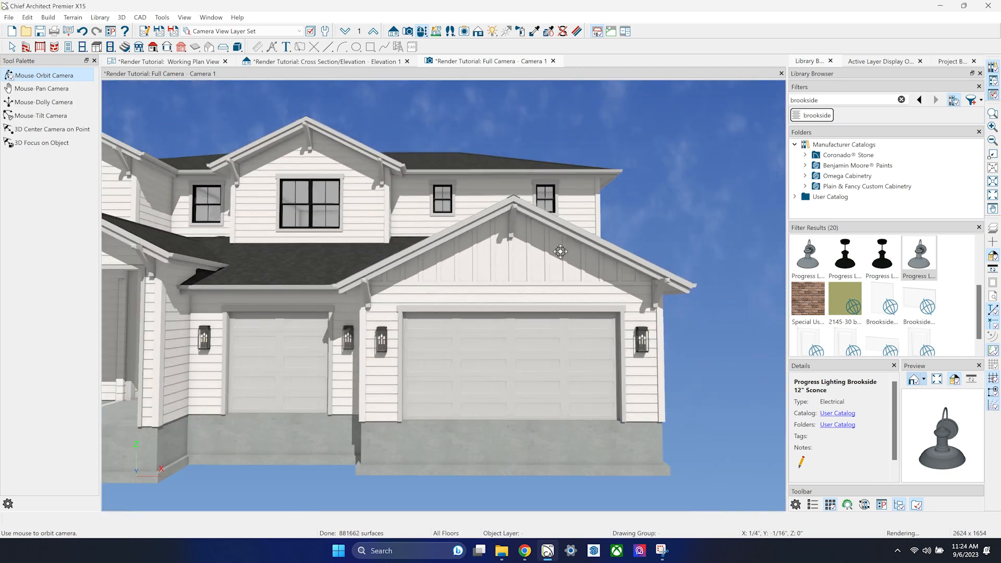
Create a terrain perimeter around the house and override its automatic subfloor height above terrain.
left_click(614, 32)
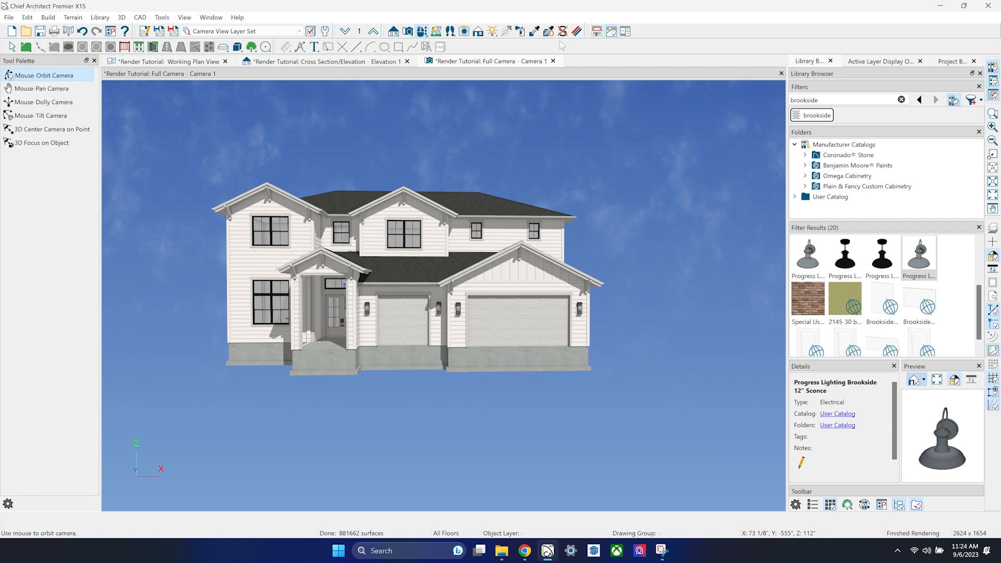
left_click(26, 48)
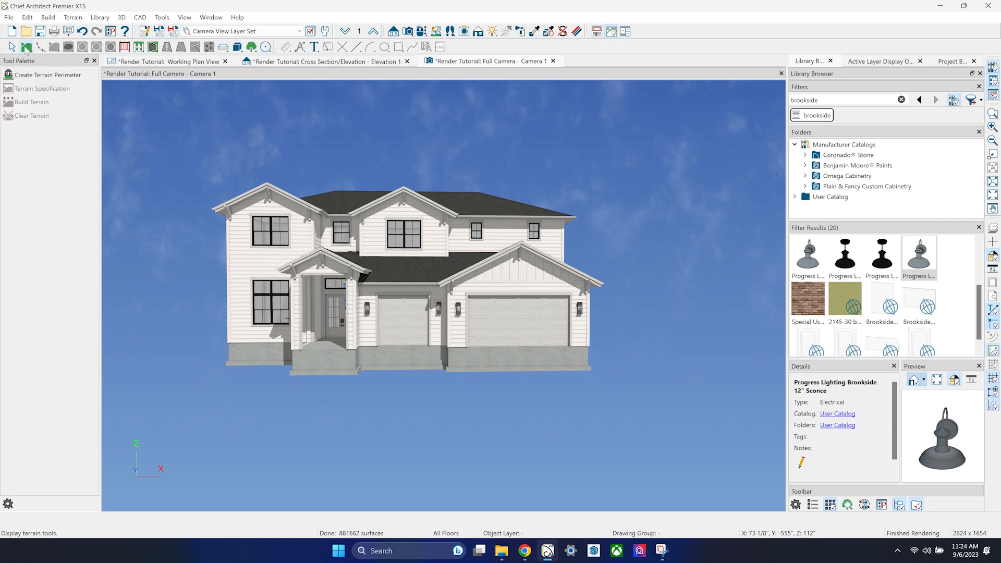
left_click(29, 76)
double_click(241, 393)
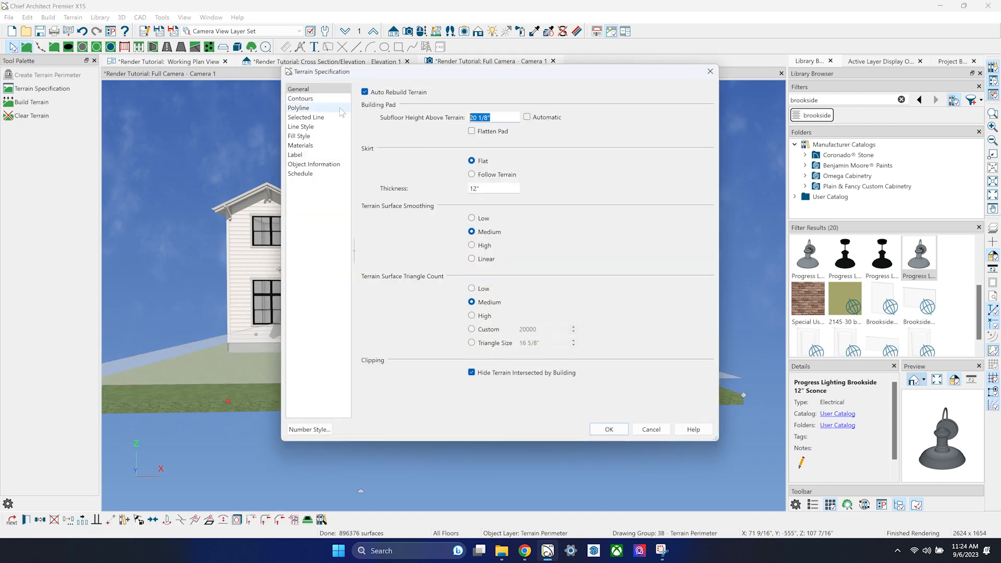
key("Return")
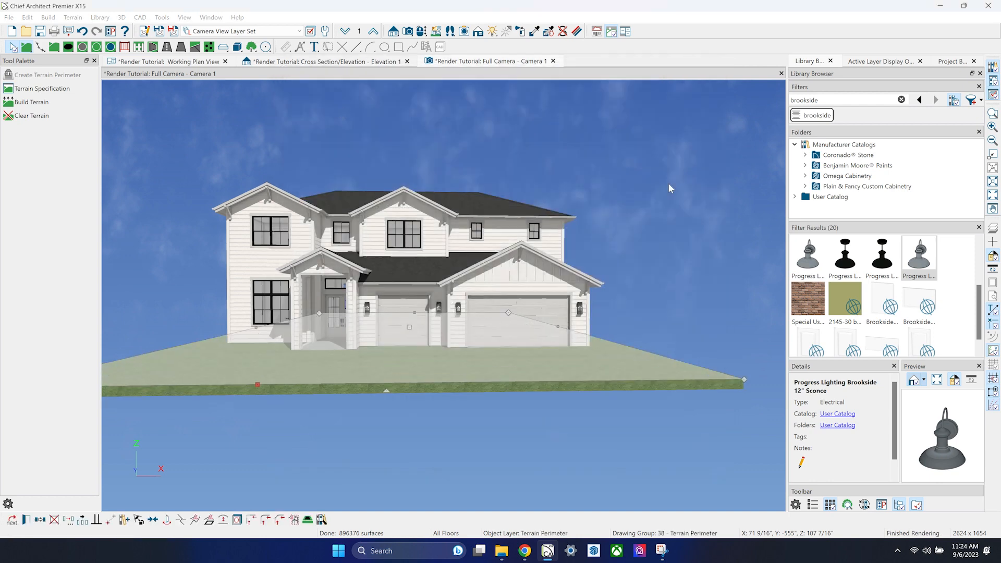
Browse the Chief Architect Bonus Catalogs to the Trees folder under 3D Plants.
scroll(543, 305, "down", 3)
left_click(796, 155)
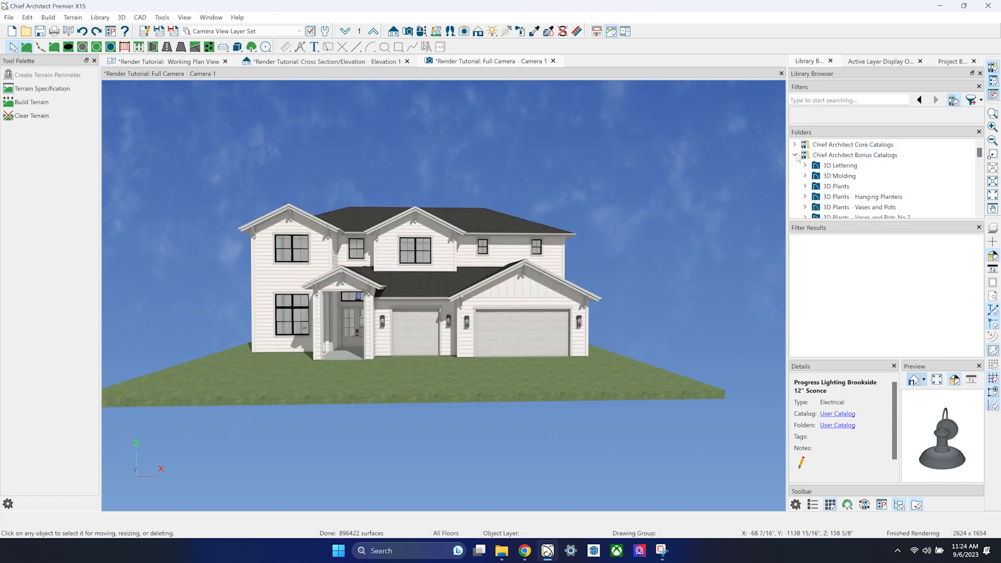
left_click(857, 186)
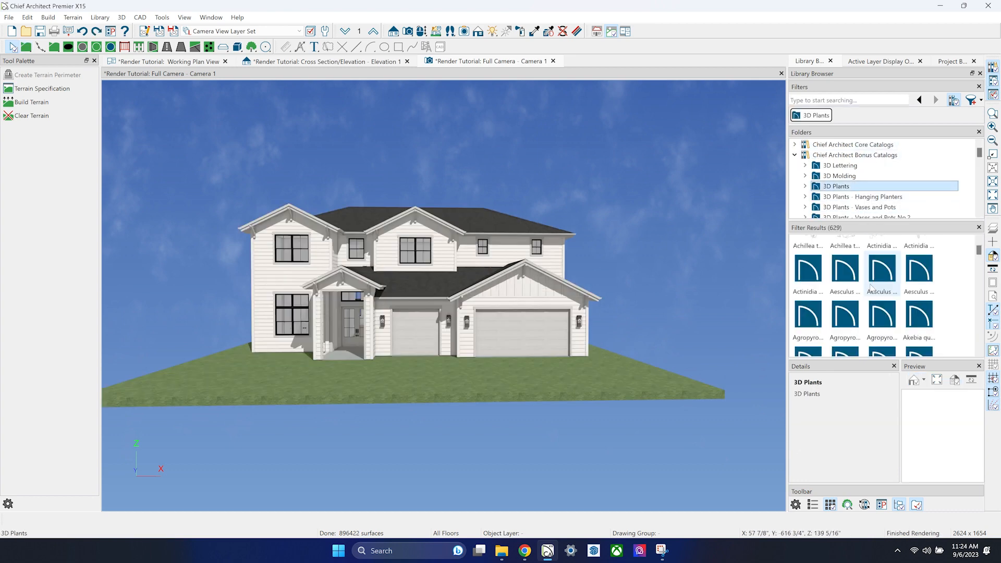
left_click(806, 186)
scroll(853, 180, "down", 2)
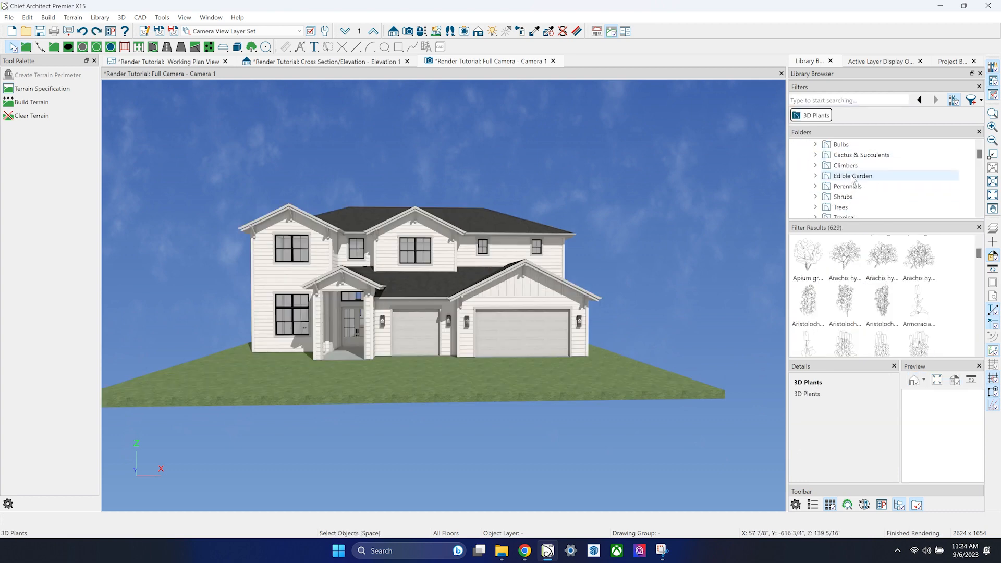
scroll(895, 300, "down", 5)
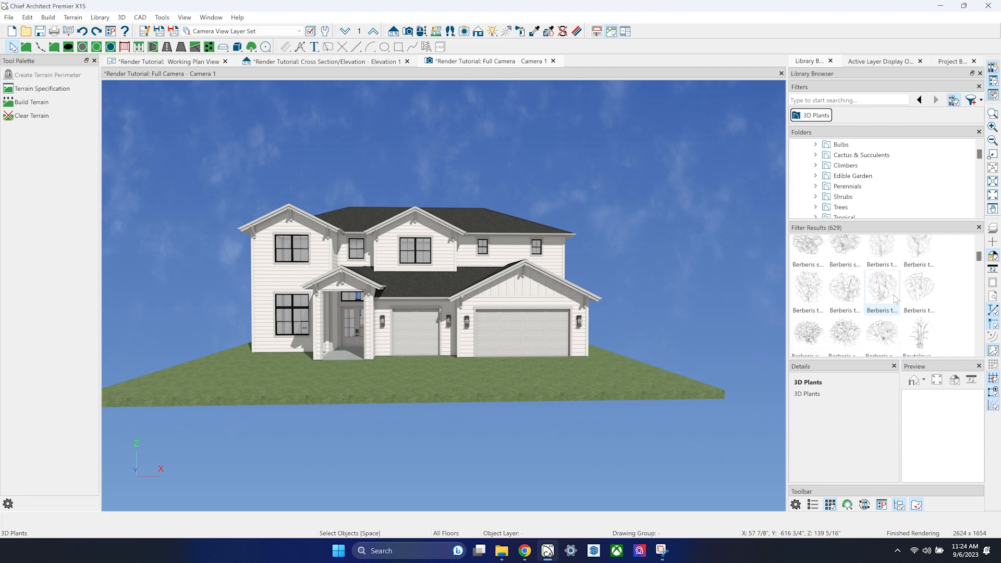
left_click(840, 207)
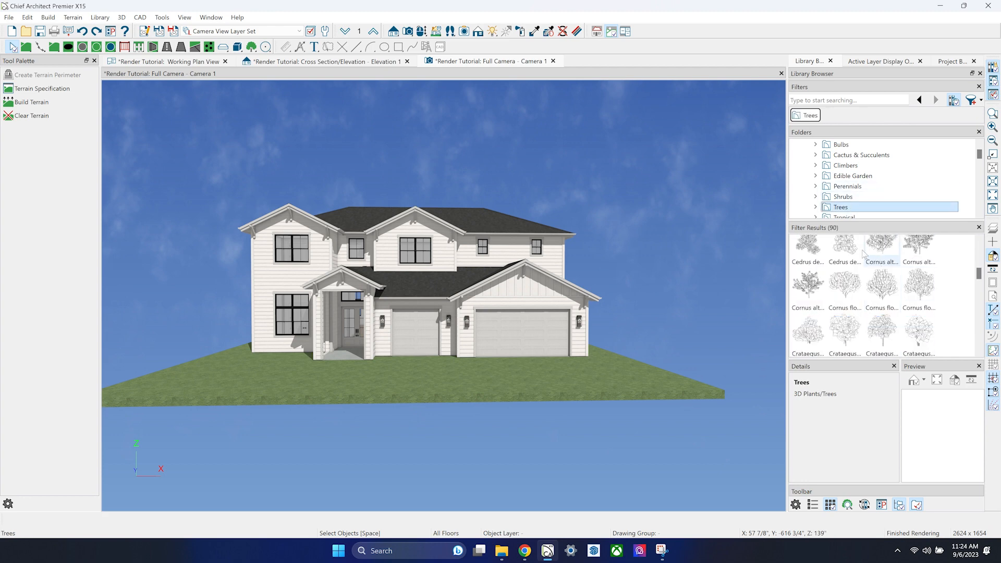
Preview tree models in the Trees folder, including Cornus florida, Pinus flexilis 1 and Picea glauca var Densata 3.
scroll(893, 300, "down", 3)
left_click(890, 292)
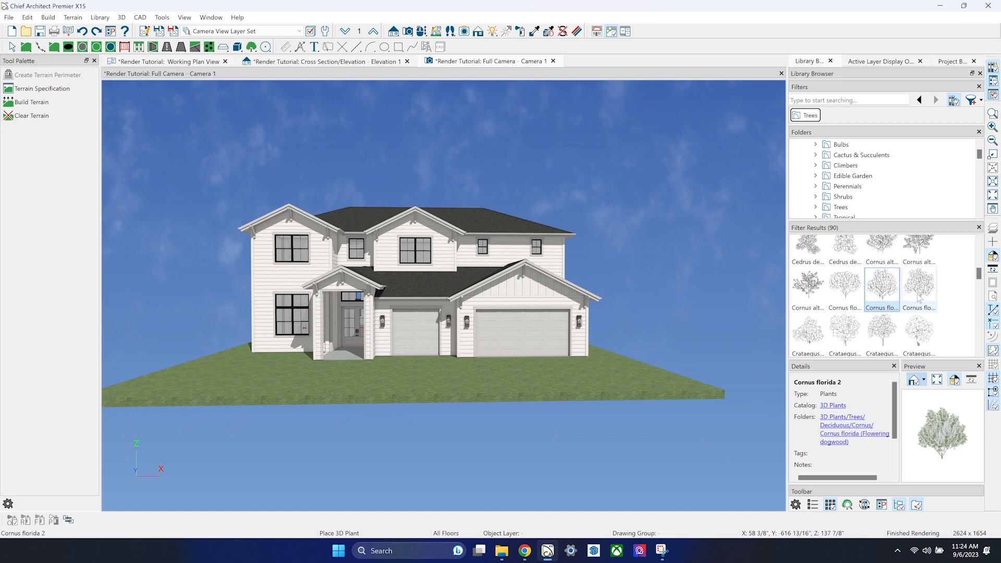
scroll(891, 295, "down", 5)
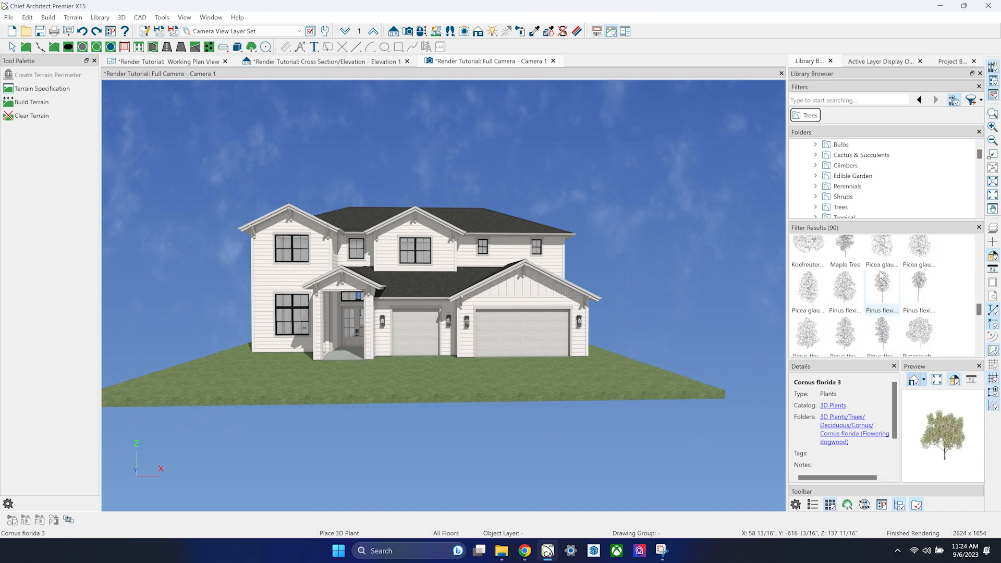
left_click(893, 293)
left_click(845, 289)
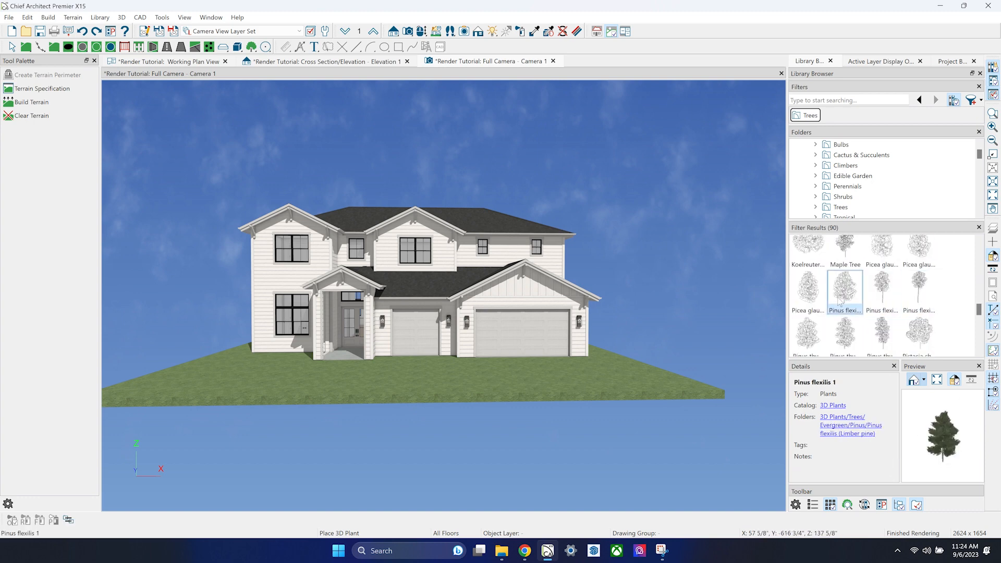
left_click(808, 290)
scroll(575, 376, "down", 2)
key("Escape")
Extend the terrain perimeter about 84' past its left edge, and enlarge it on the right and front sides.
left_click(502, 366)
scroll(502, 366, "down", 2)
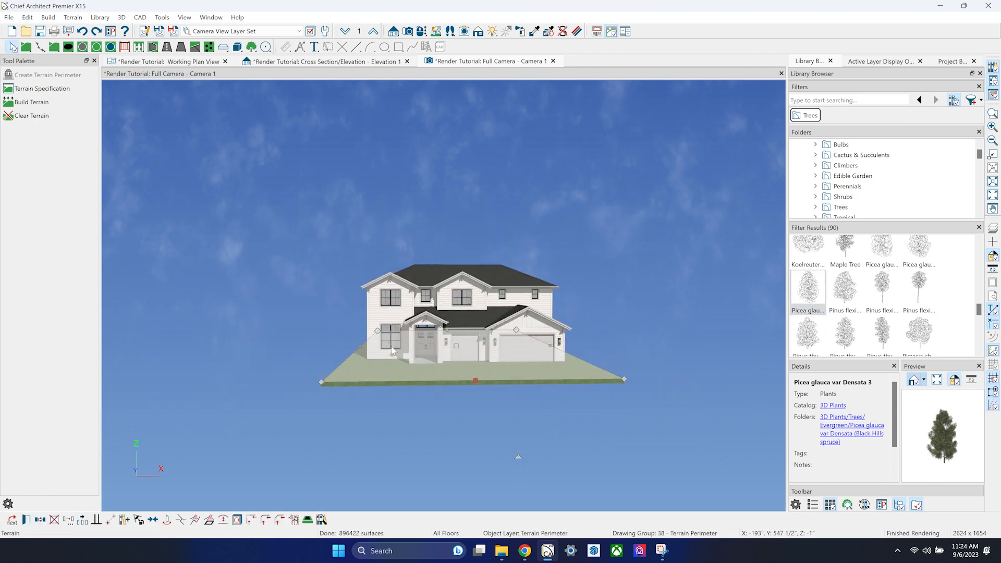
left_click_drag(361, 347, 130, 347)
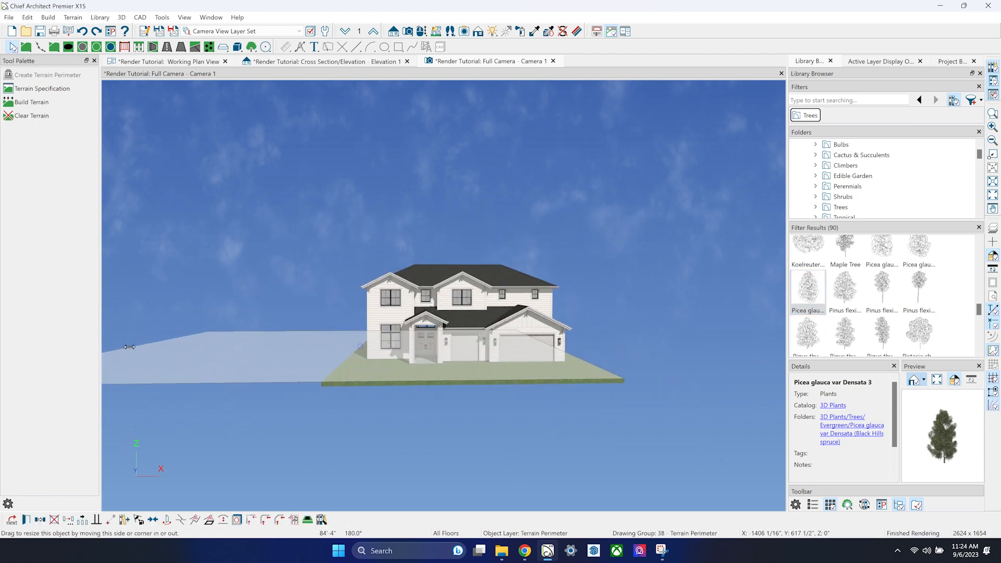
left_click_drag(584, 347, 761, 336)
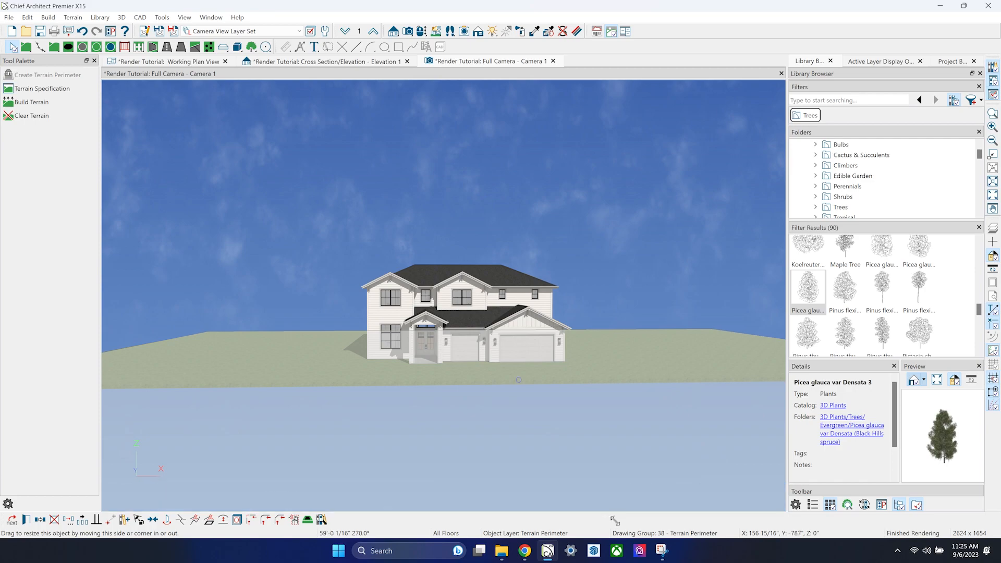
left_click_drag(476, 350, 476, 350)
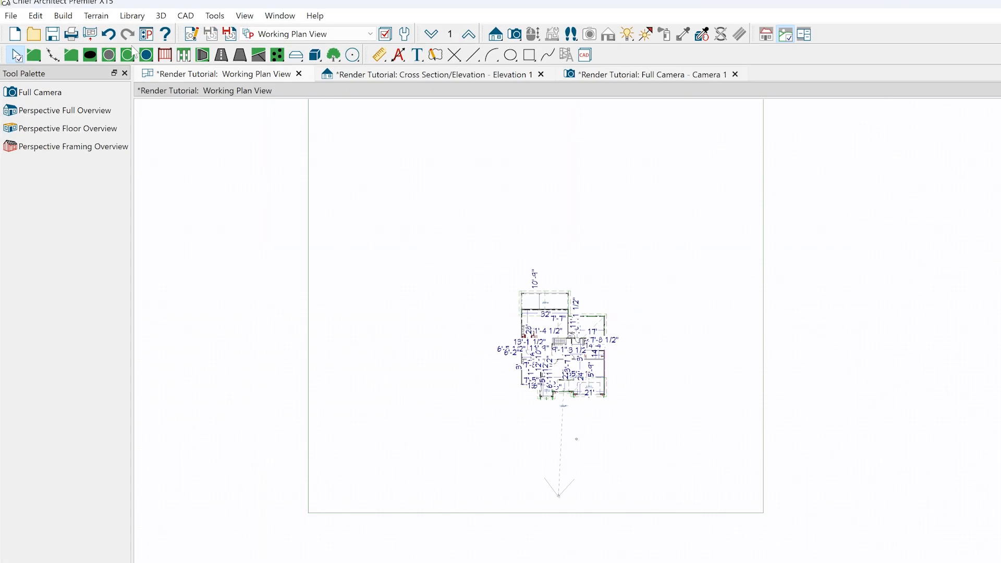
left_click(97, 47)
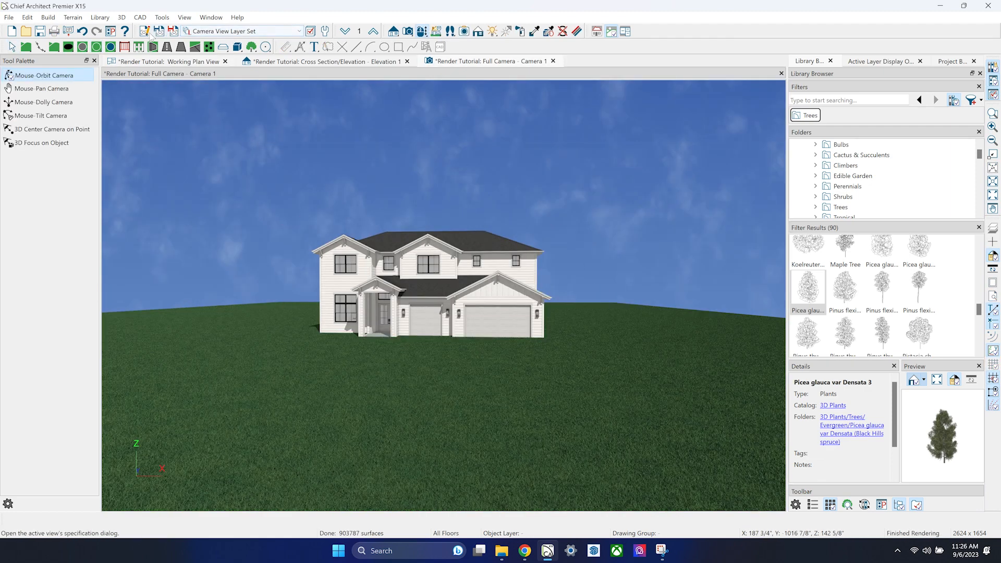
Review the full camera's rendering, lighting and terrain options in its specification.
left_click(146, 32)
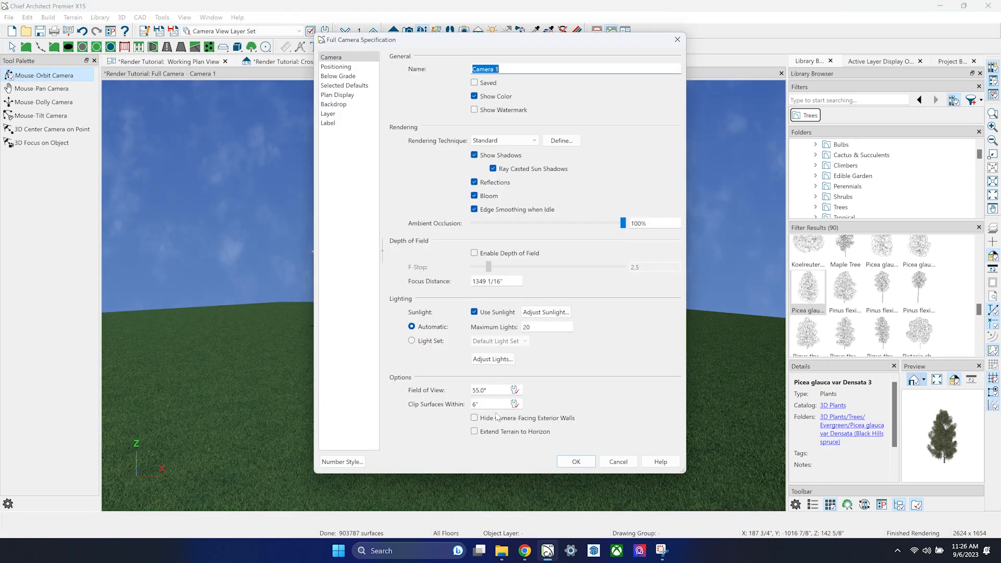
left_click(576, 461)
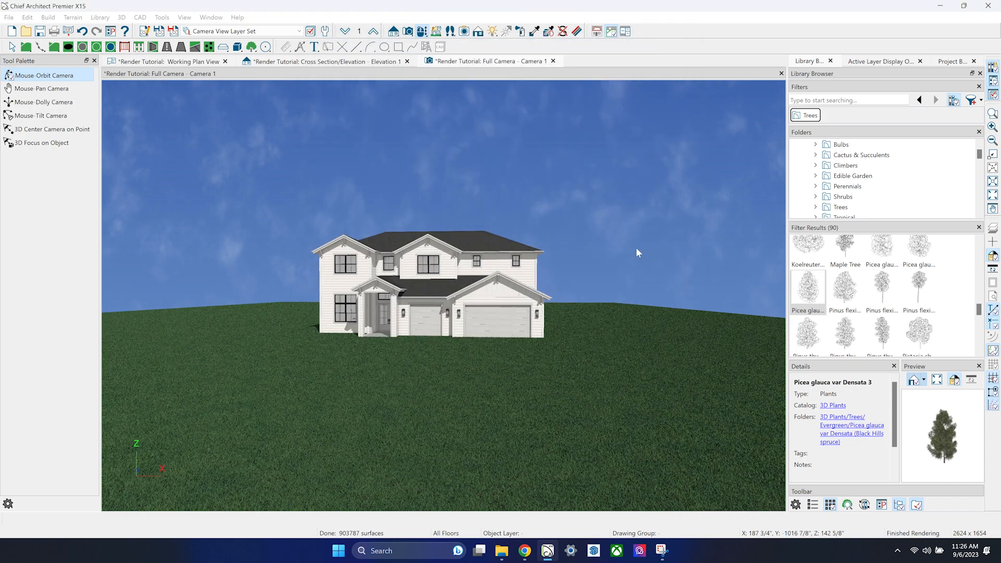
Create a driveway in front of both garage doors in the working plan view, fitting its edges to the stepped garage wall.
scroll(398, 319, "up", 3)
scroll(396, 324, "down", 2)
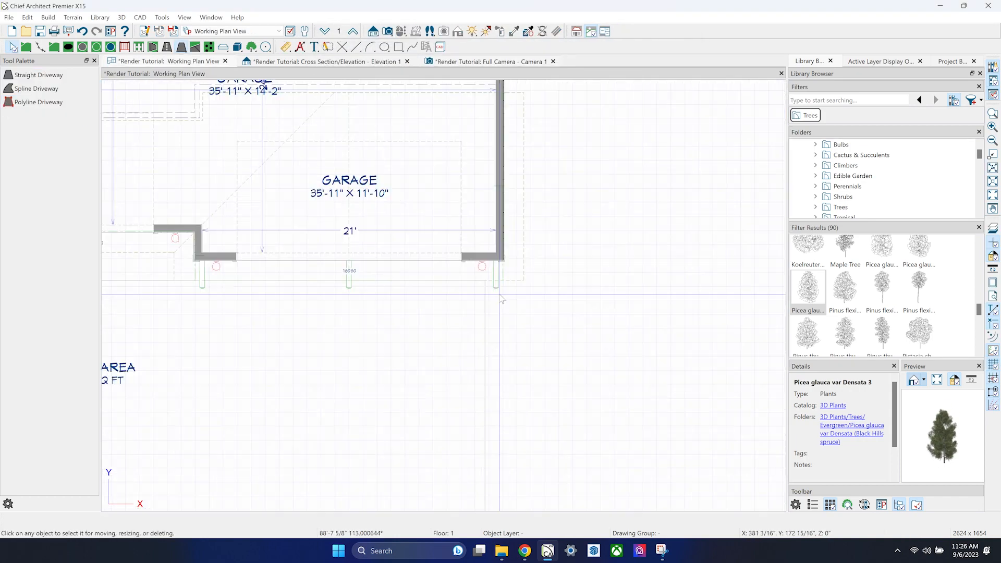
scroll(465, 213, "up", 3)
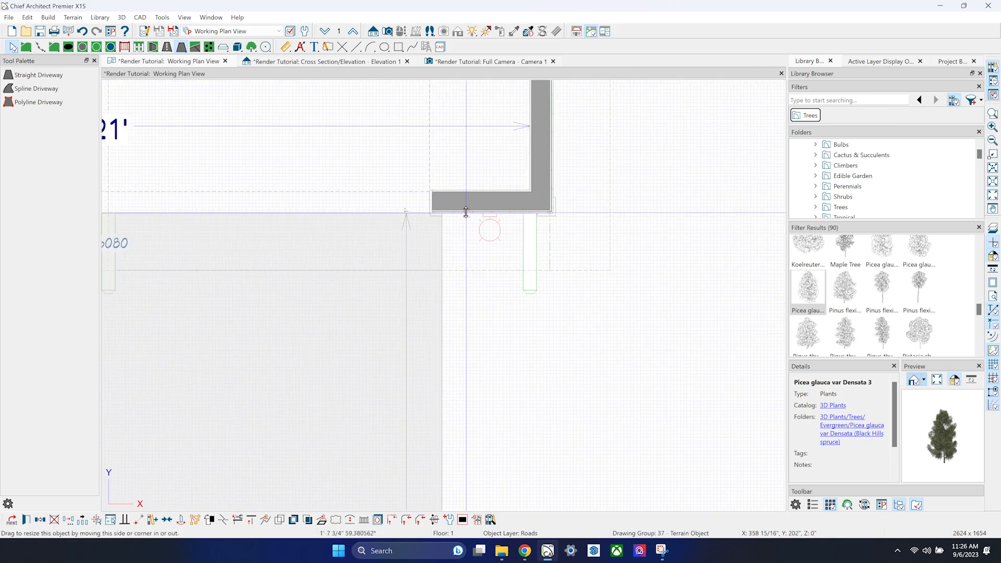
scroll(465, 213, "down", 5)
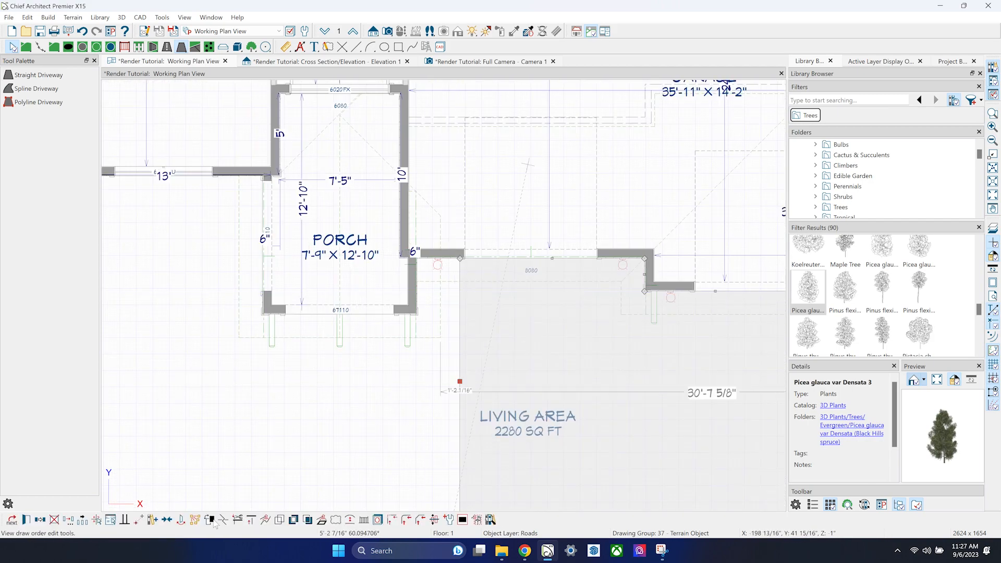
scroll(527, 360, "up", 1)
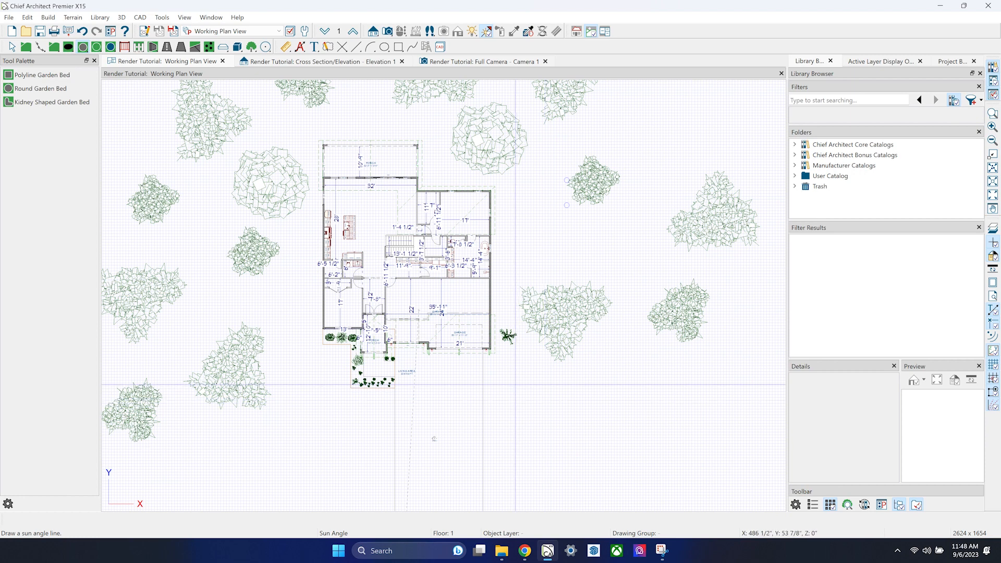
Add a sun angle to the plan with latitude 35° North and longitude 80° West.
left_click(515, 385)
left_click_drag(508, 138, 454, 136)
type("35")
left_click_drag(512, 181, 452, 187)
type("80")
left_click(513, 136)
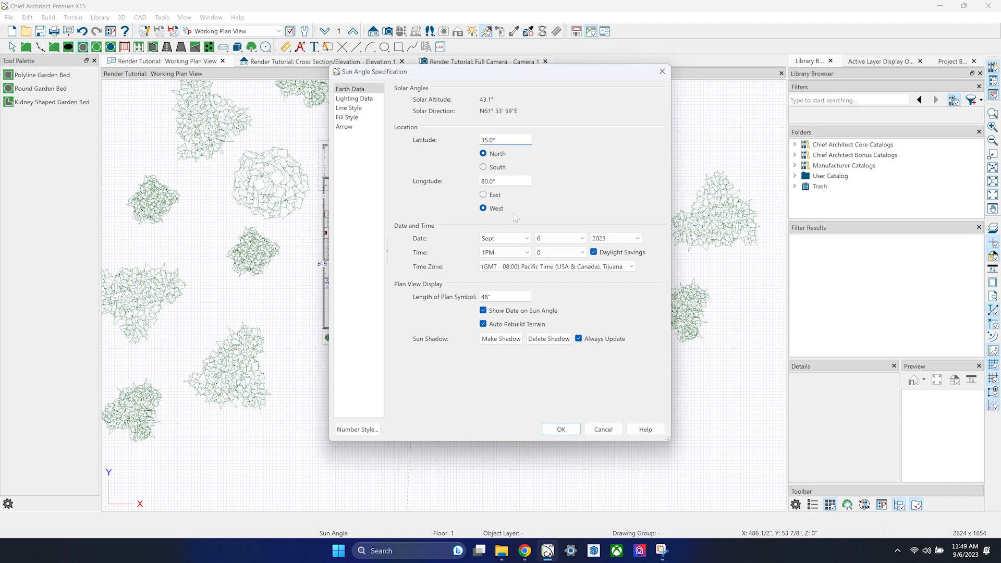
Set the sun angle's date to July 6, 2024 and its time to 5PM, and open the time zone choices.
left_click(509, 240)
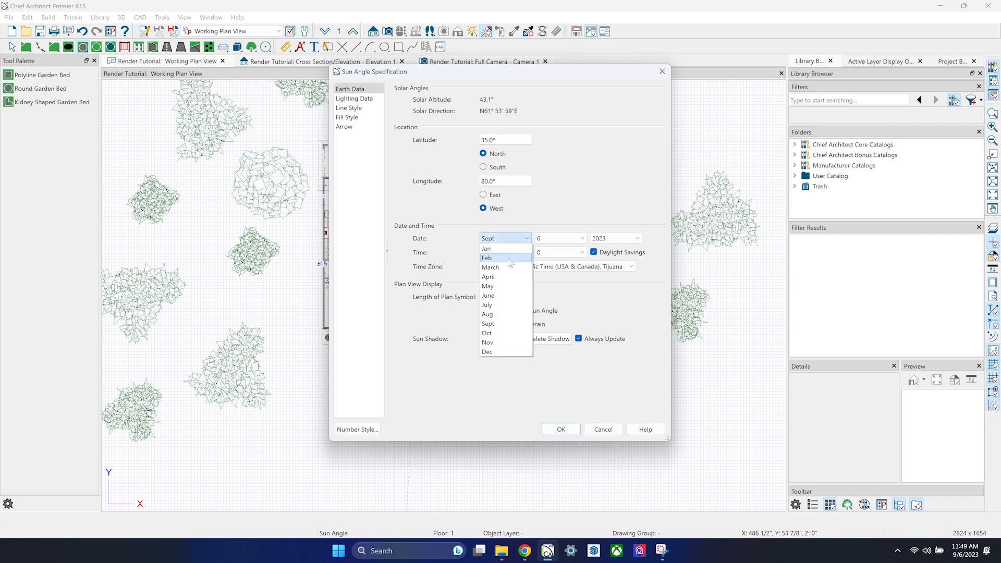
left_click(504, 305)
left_click(615, 238)
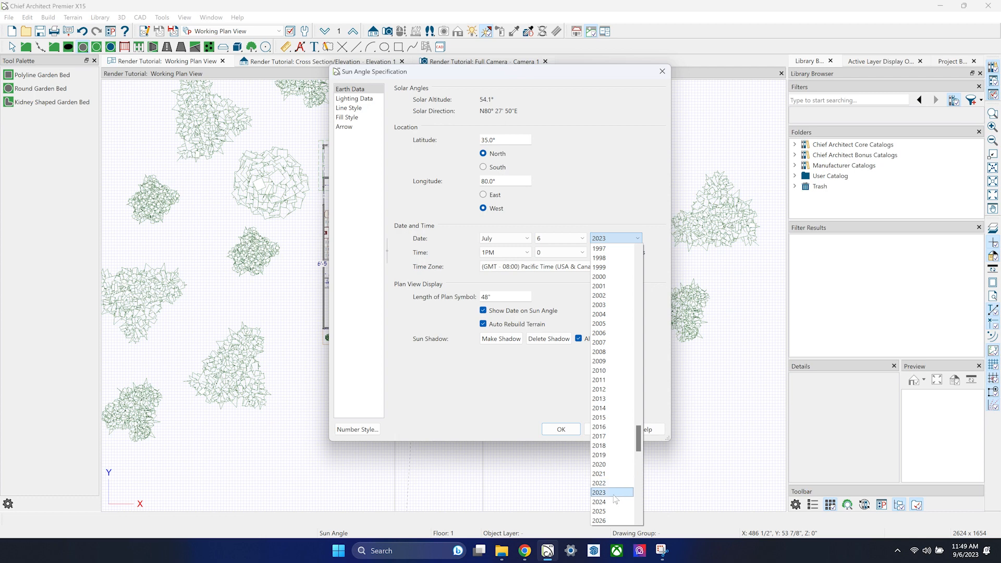
left_click(614, 501)
left_click(497, 254)
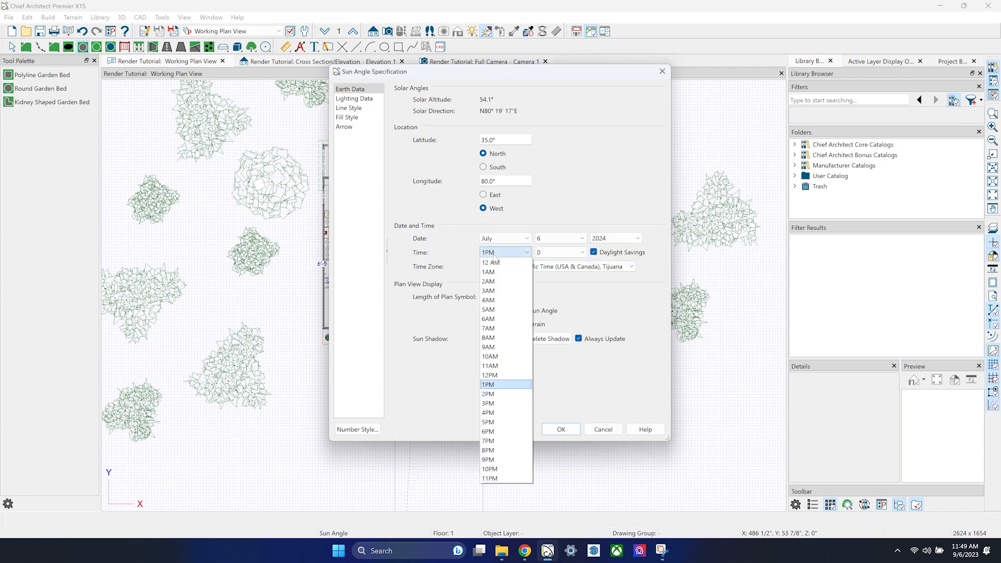
left_click(502, 422)
left_click(574, 266)
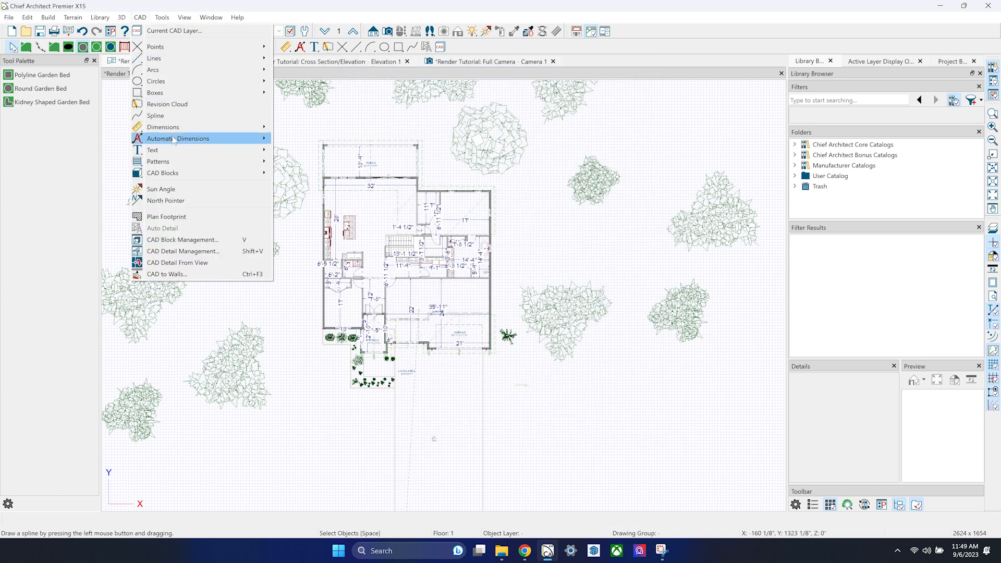
Draw a north pointer beside the driveway, angled slightly clockwise from the plan's vertical axis.
left_click(166, 200)
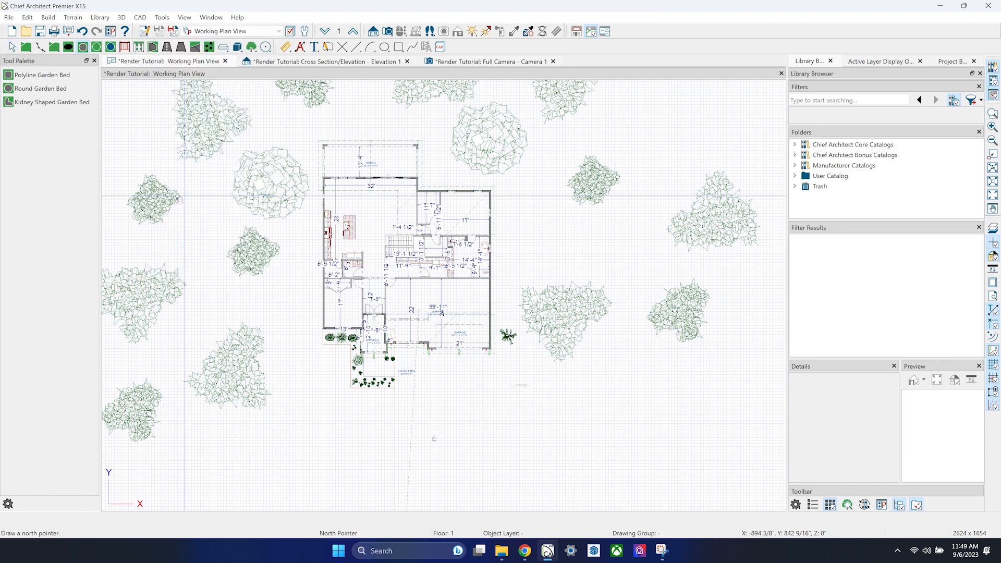
left_click_drag(588, 440, 618, 330)
Toggle the sunlight in the full camera view and inspect the light data of the garage wall lantern.
left_click(459, 62)
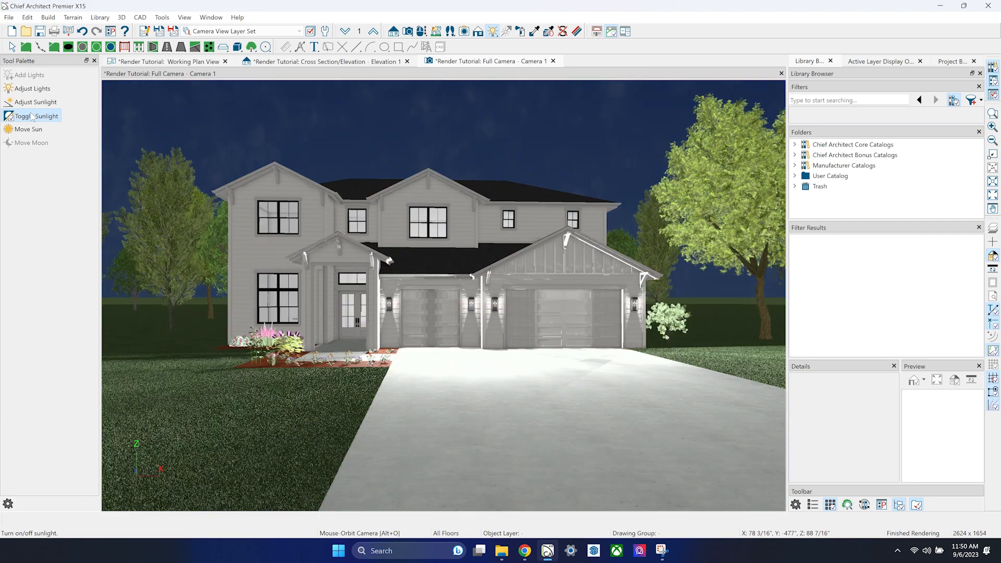
left_click(32, 116)
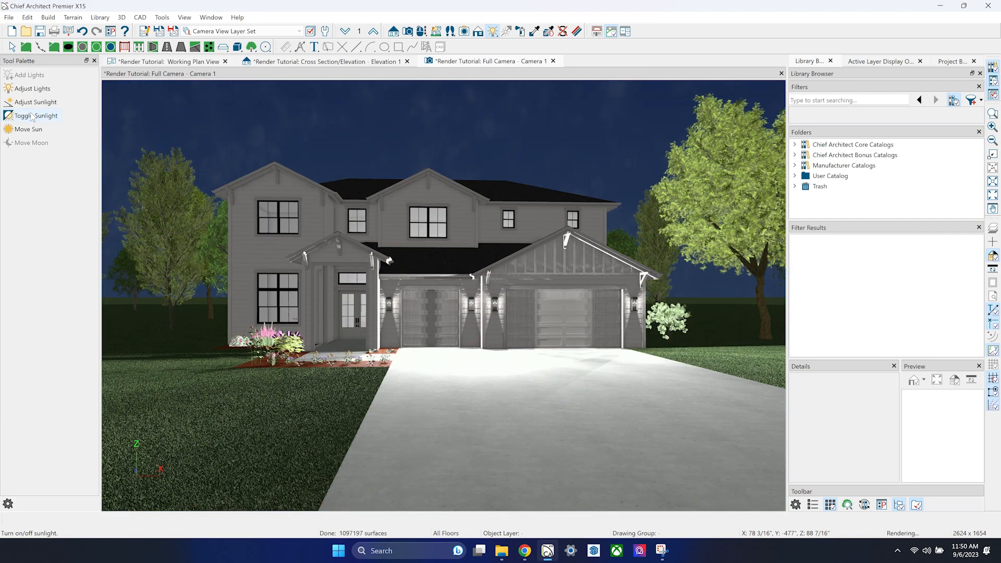
left_click(32, 116)
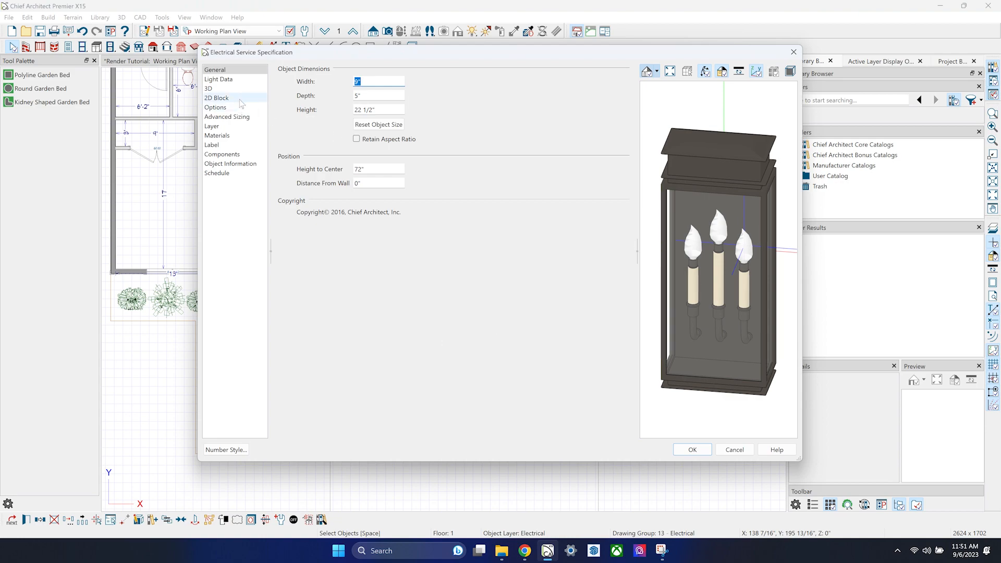
left_click(218, 78)
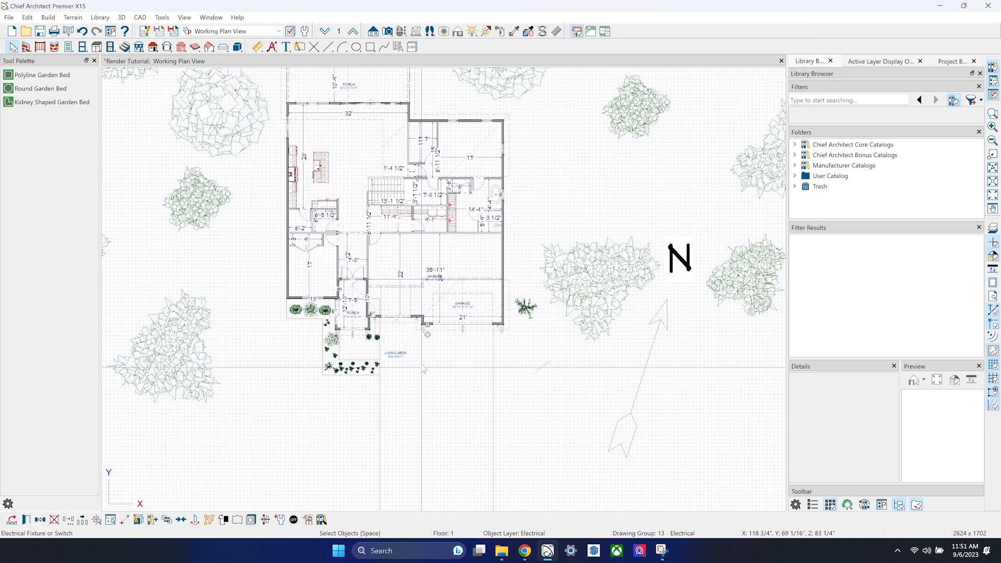
Create a full camera on the driveway side of the plan, aimed at the front of the house.
scroll(423, 369, "down", 5)
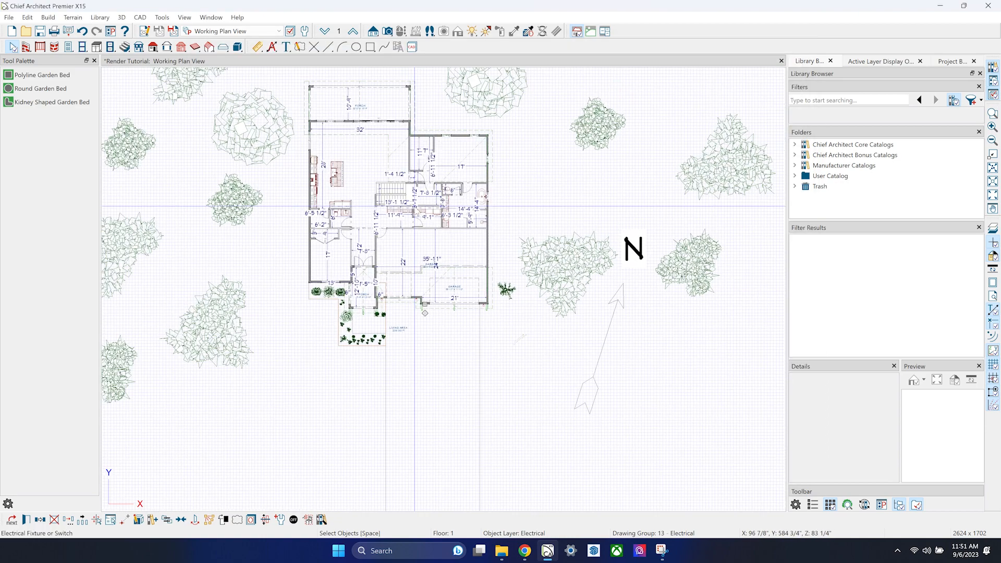
left_click(389, 32)
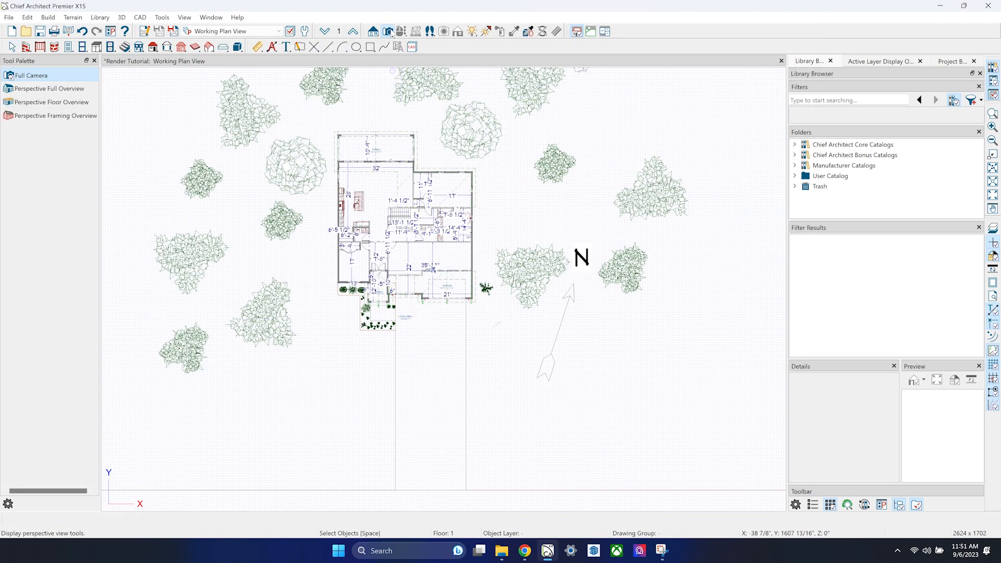
left_click_drag(438, 426, 411, 290)
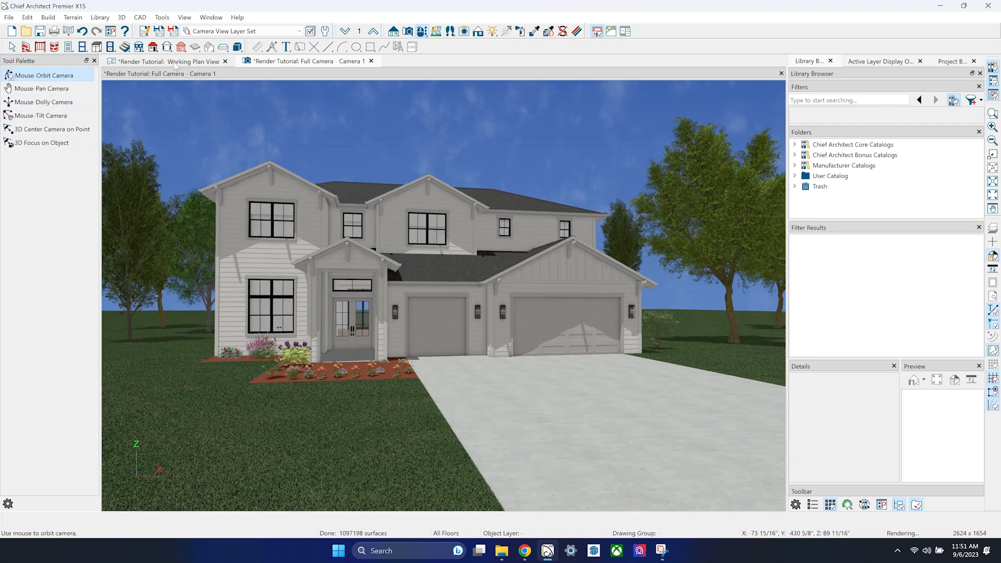
Select the new camera's symbol in the working plan view and save the camera.
left_click(171, 62)
key("space")
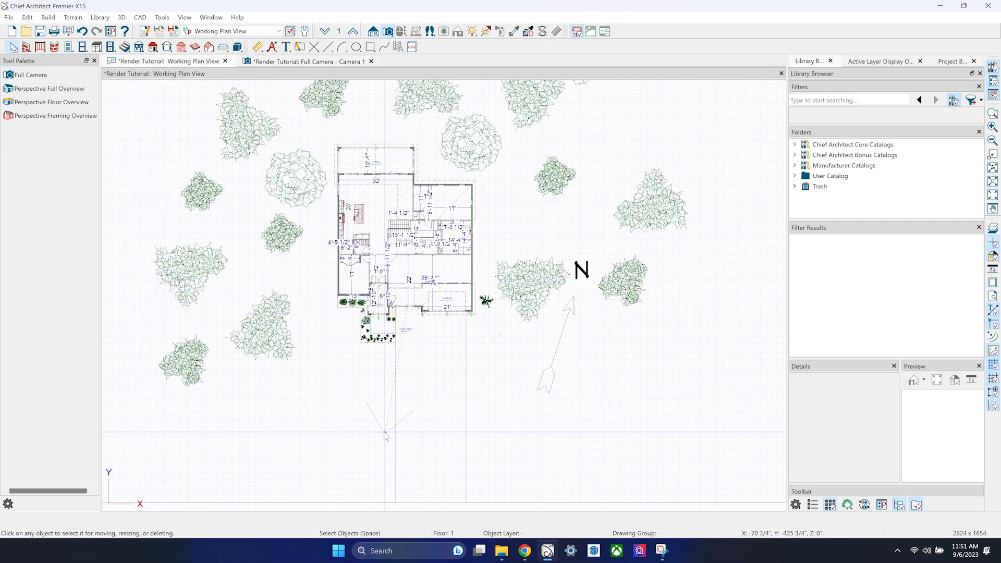
left_click(385, 431)
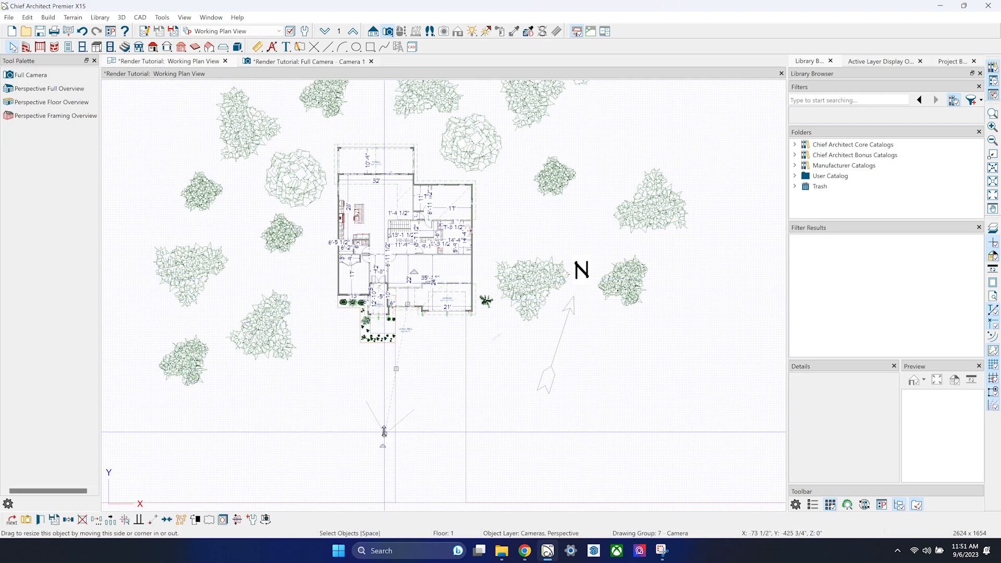
left_click(55, 520)
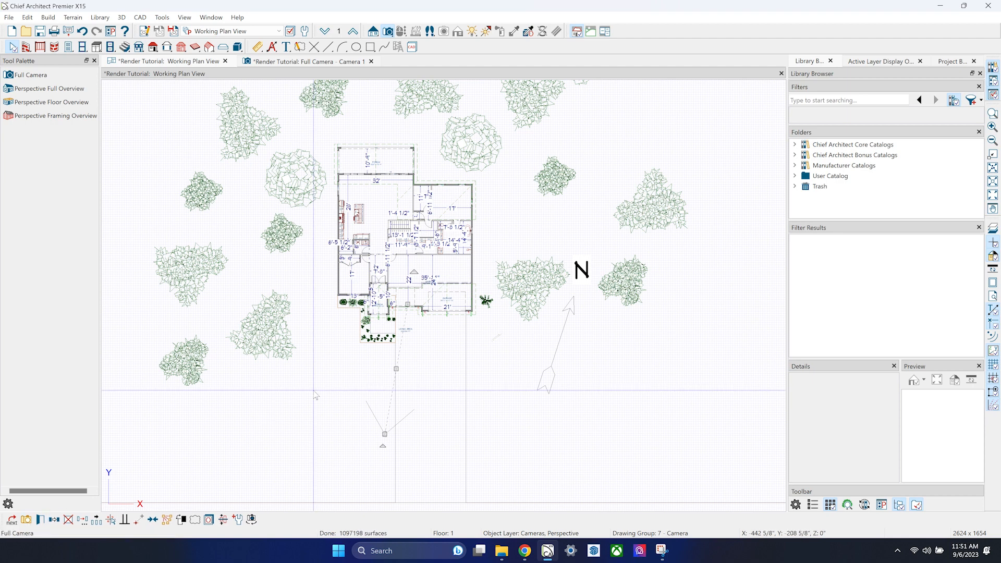
Inspect the saved camera's field of view and backdrop settings, along with the command for importing a backdrop image.
left_click(46, 523)
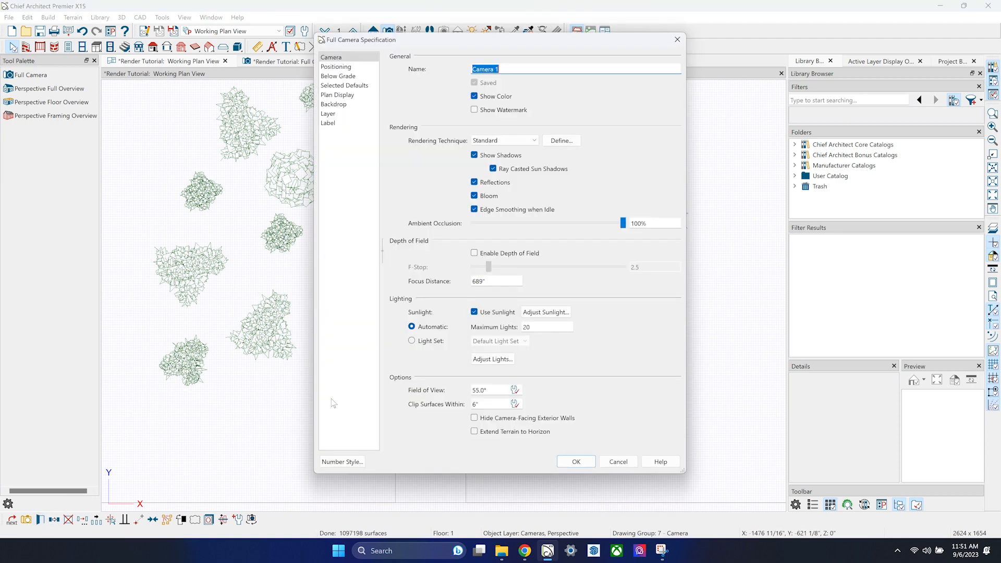
left_click_drag(490, 391, 459, 395)
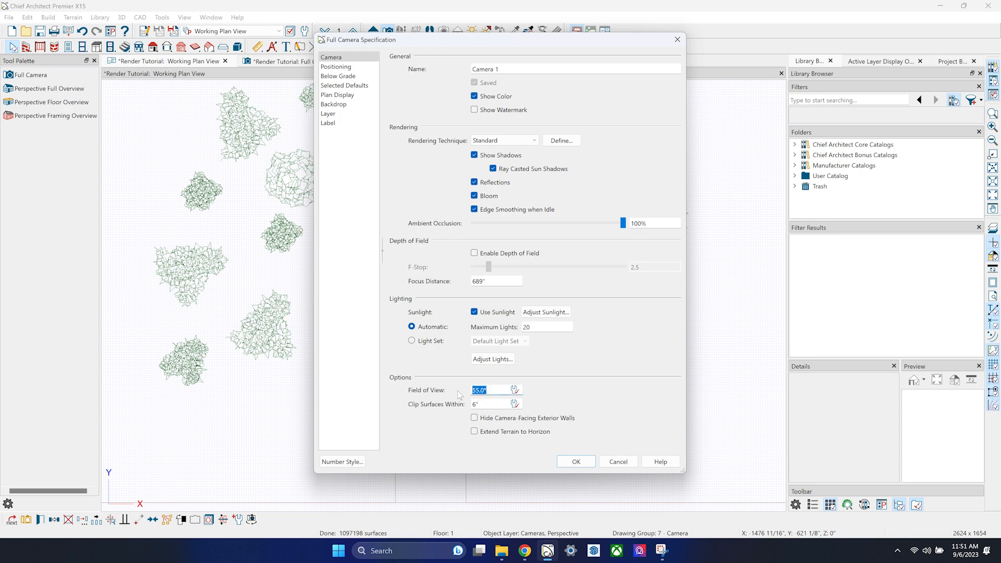
left_click(338, 105)
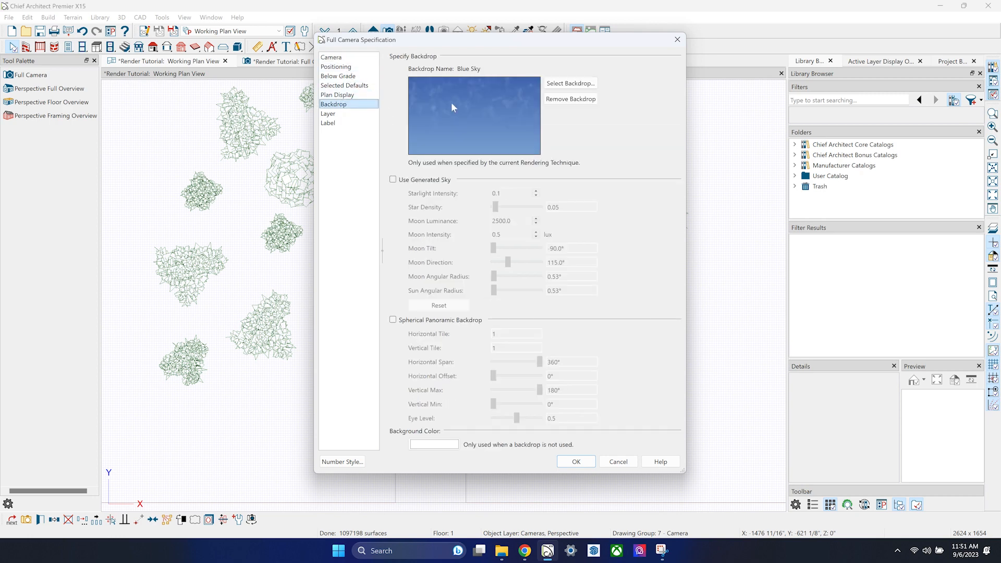
key("Return")
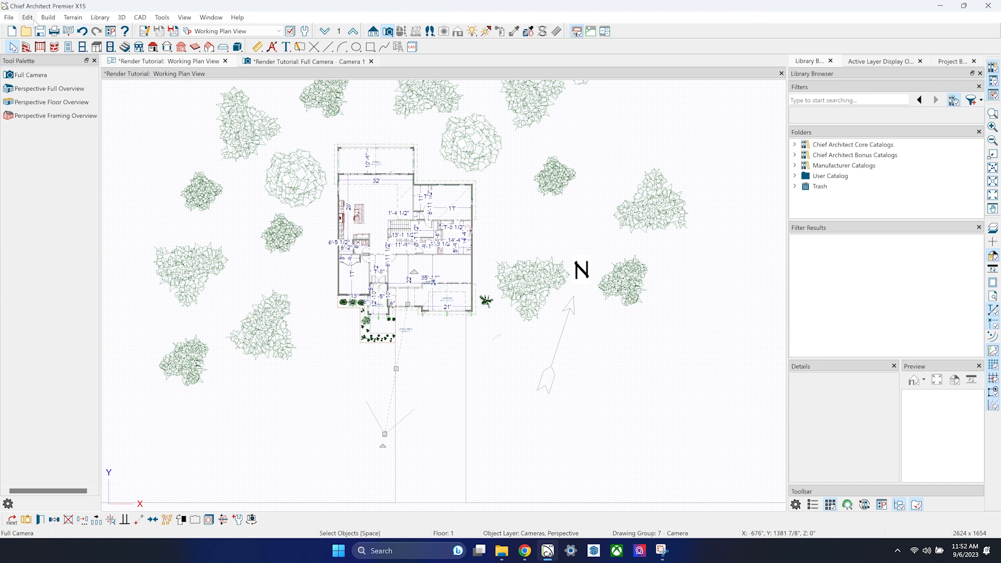
left_click(9, 17)
mouse_move(47, 233)
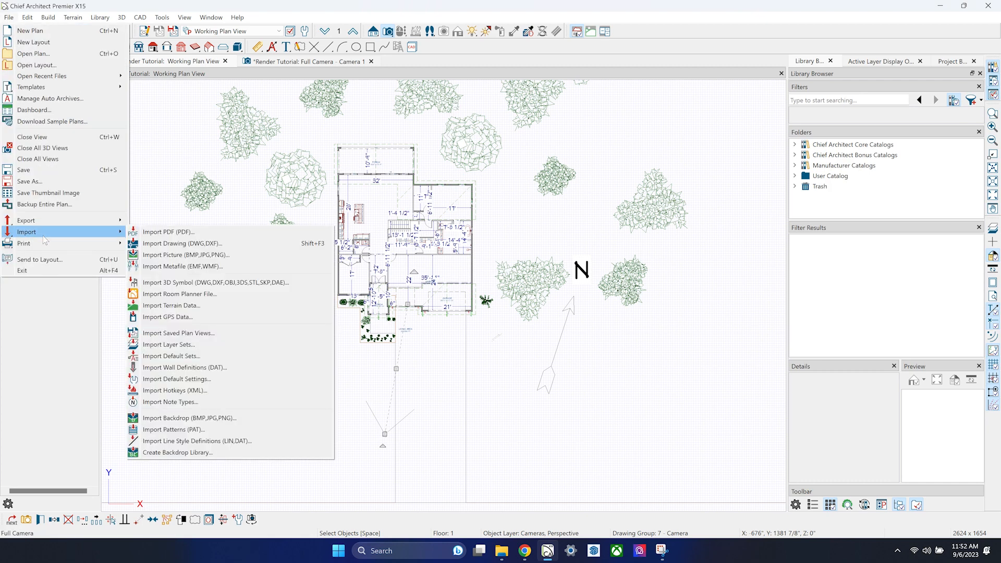
left_click(190, 418)
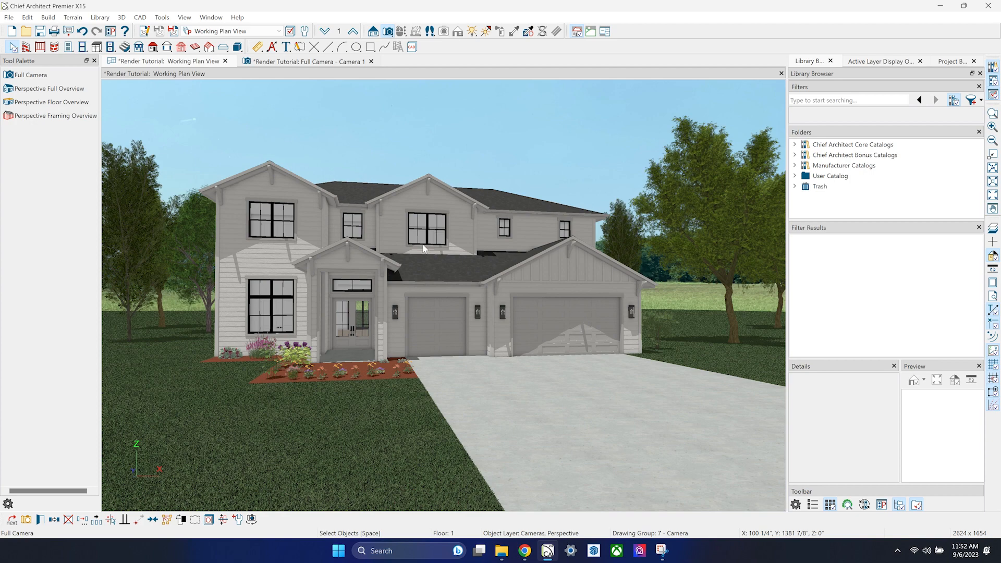
Switch the front camera view to Physically Based (Ray Trace) rendering and dolly the camera closer to the house.
left_click_drag(334, 365, 282, 286)
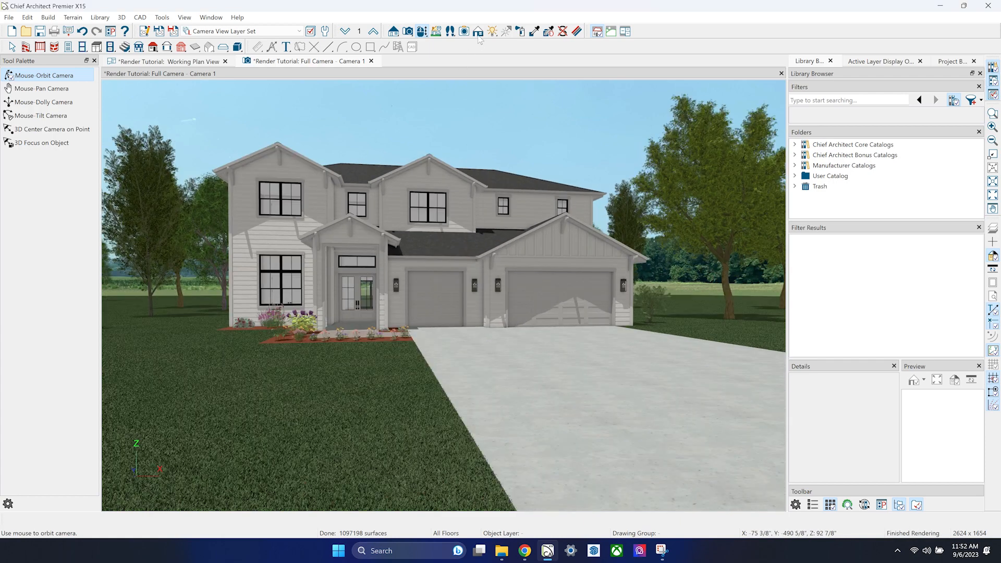
left_click(478, 32)
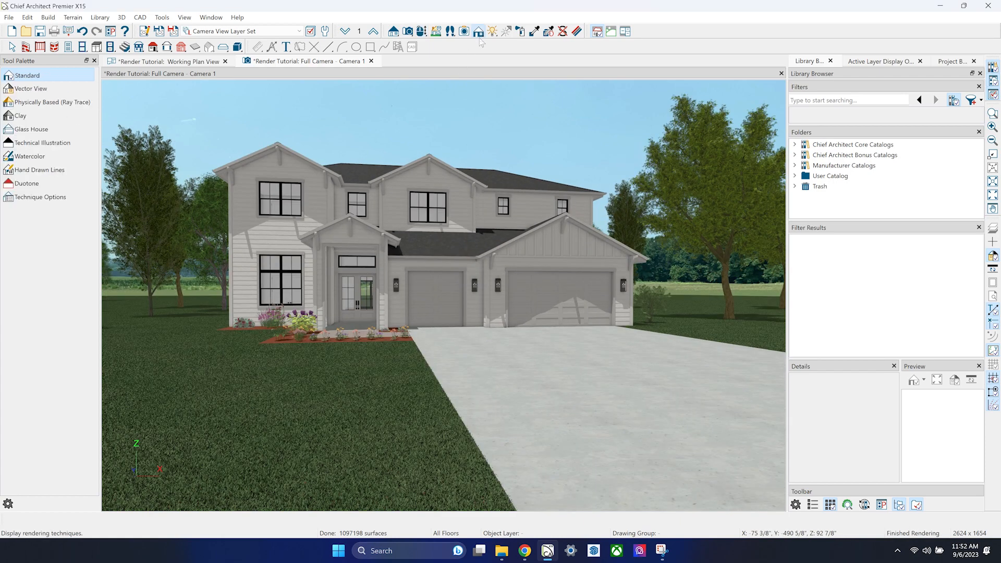
left_click(81, 104)
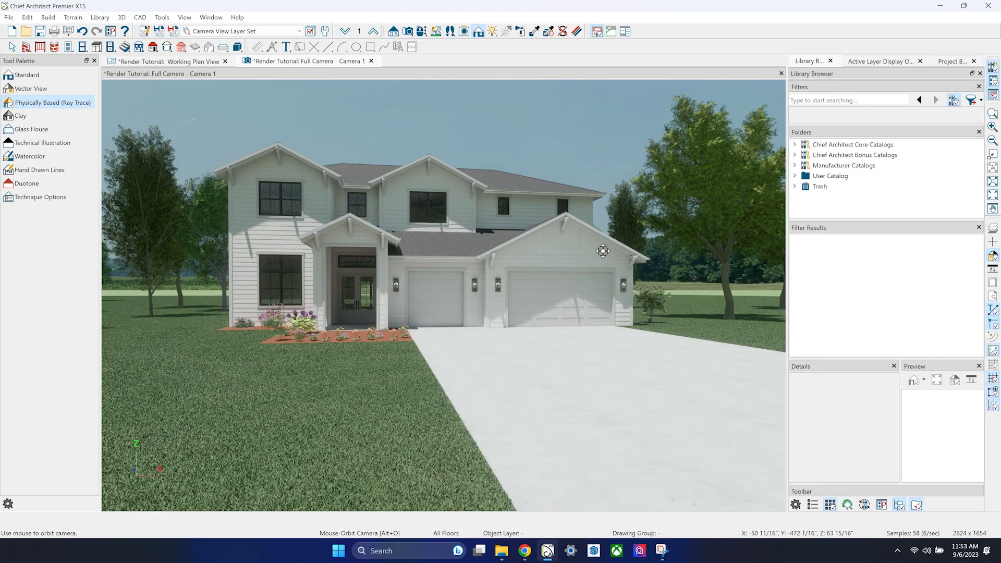
key("alt+d")
left_click_drag(418, 398, 448, 334)
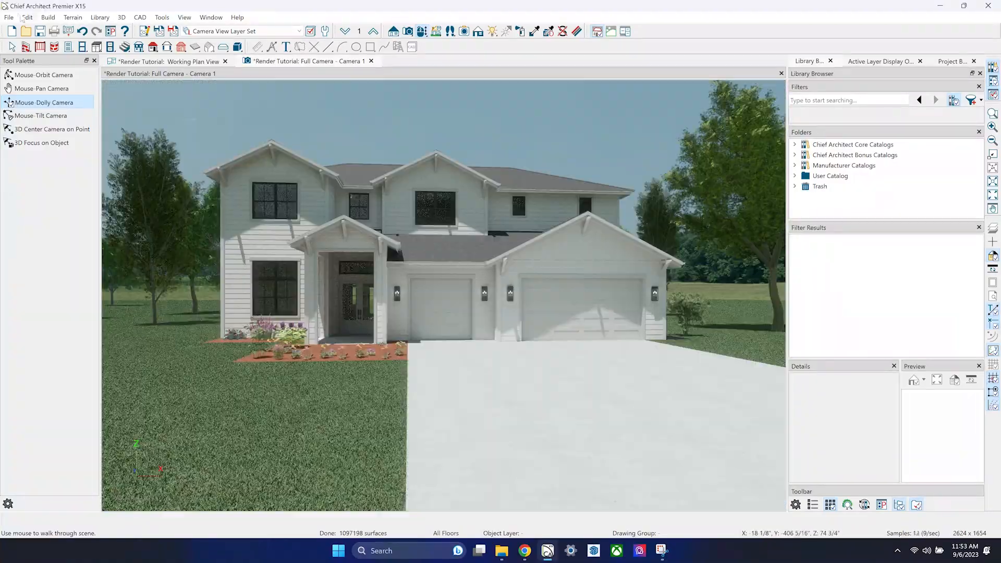
Set up a picture export of the ray-traced view, entering 2160 pixels for the image height.
left_click(9, 17)
mouse_move(56, 225)
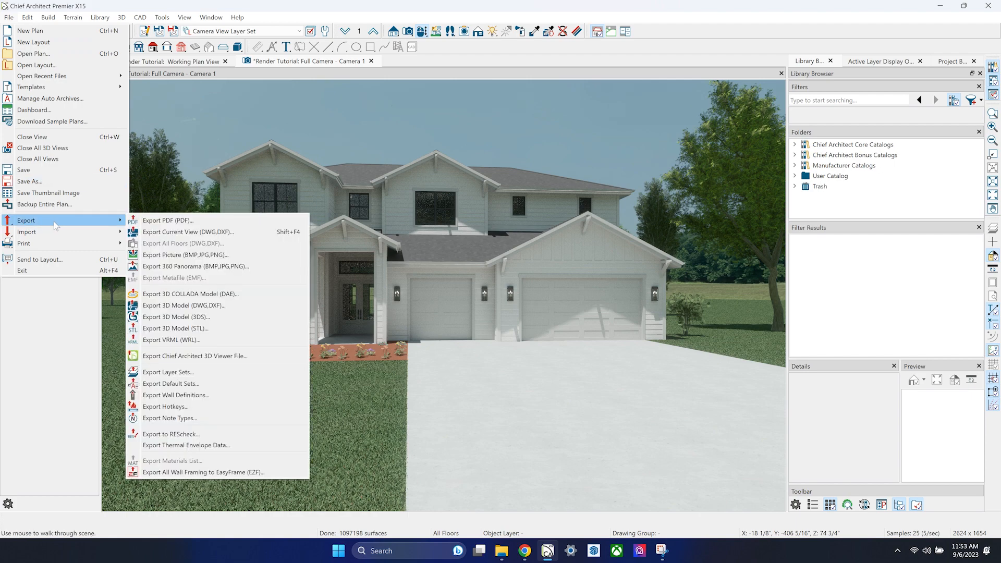
left_click(198, 255)
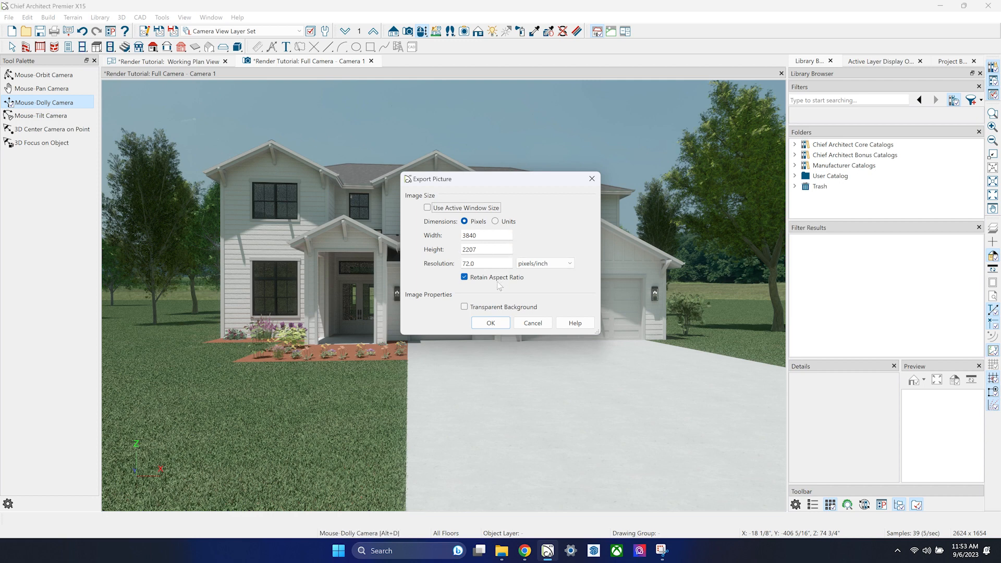
left_click(485, 209)
double_click(496, 249)
type("2160")
left_click(491, 236)
double_click(487, 236)
type("38")
left_click_drag(490, 247, 465, 245)
left_click(484, 237)
left_click(491, 323)
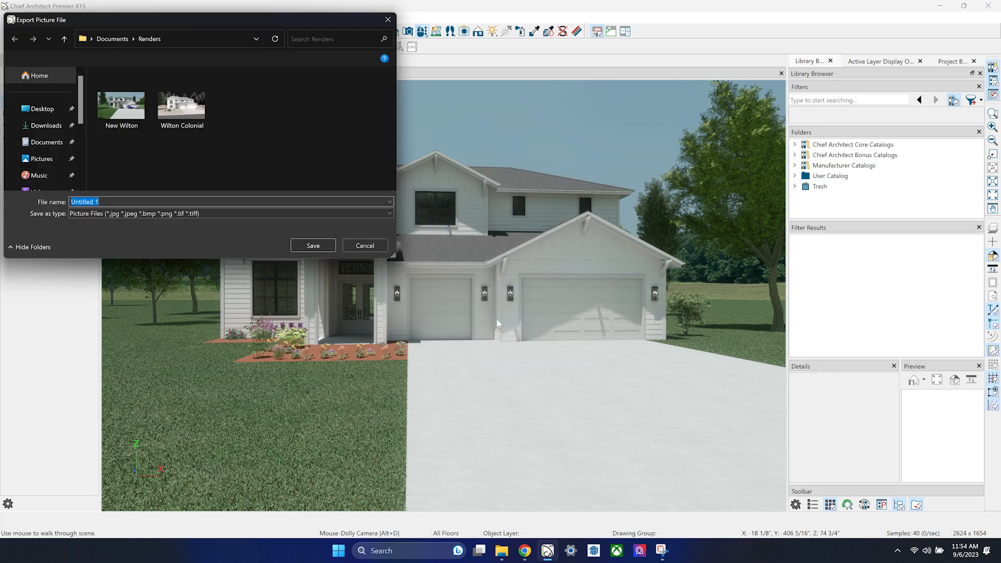
Save the exported picture as Render Tutorial in the Renders folder.
key("Caps_Lock")
type("Render Tutorial")
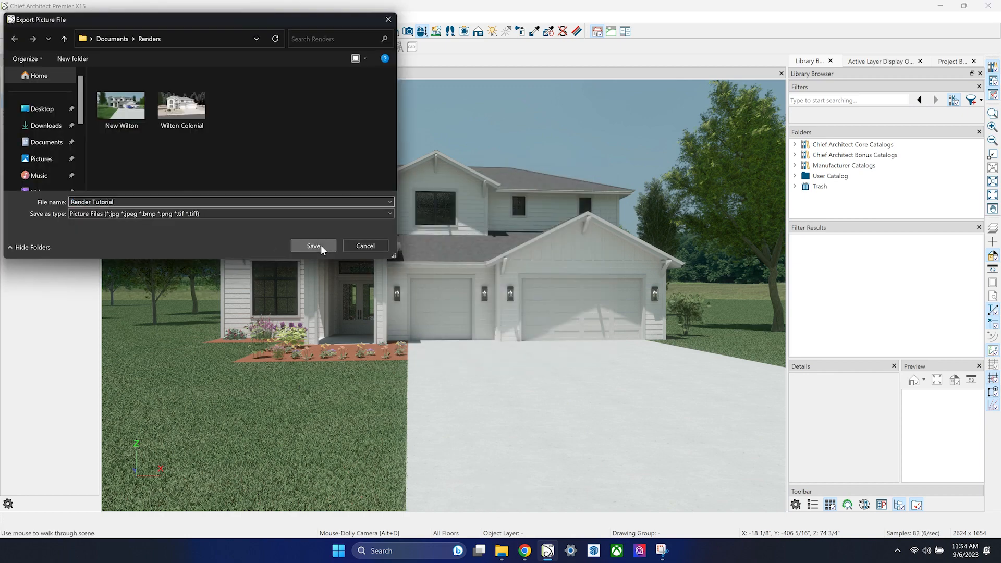
left_click(320, 245)
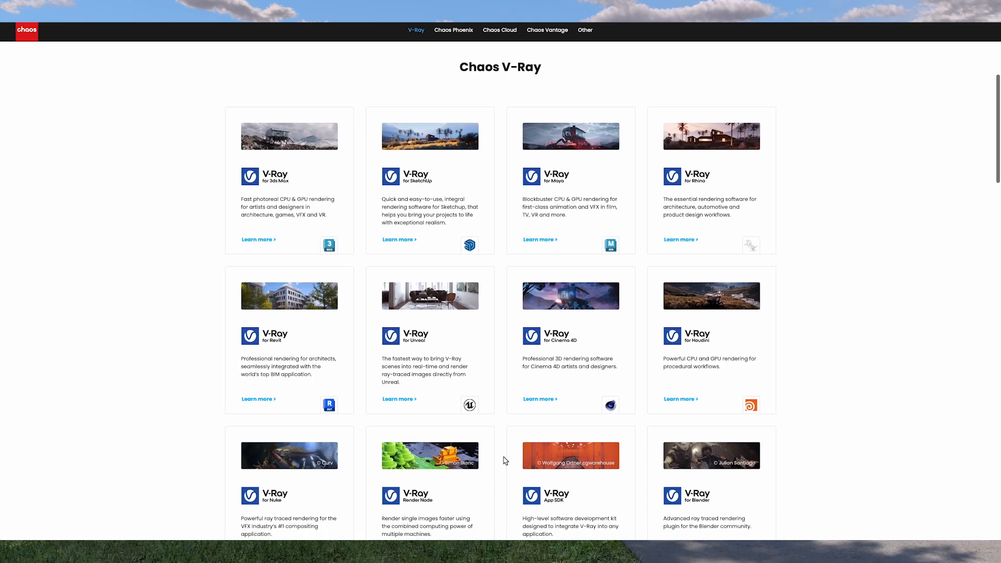
Look through the V-Ray product versions on the Chaos website.
scroll(503, 459, "down", 3)
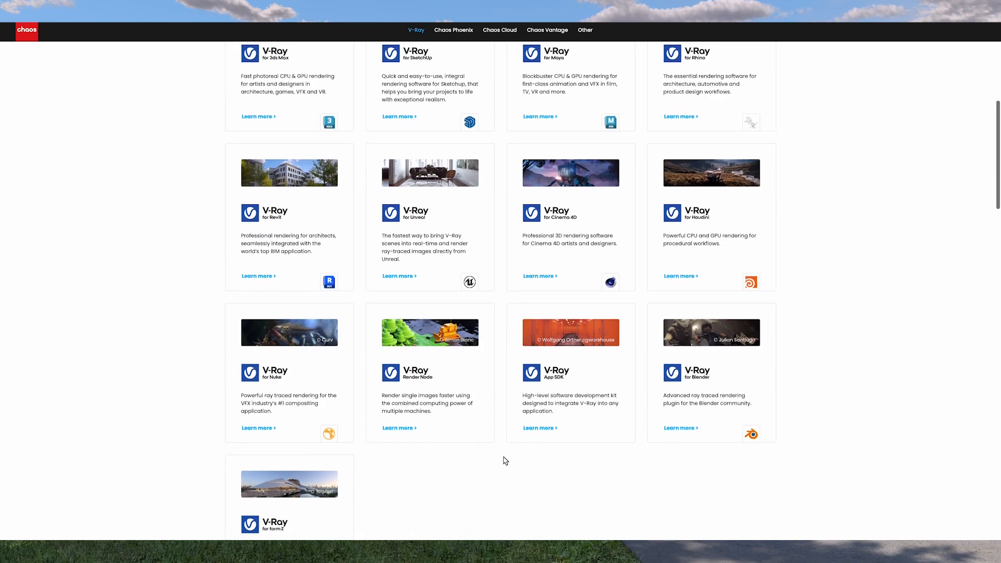
scroll(505, 460, "down", 8)
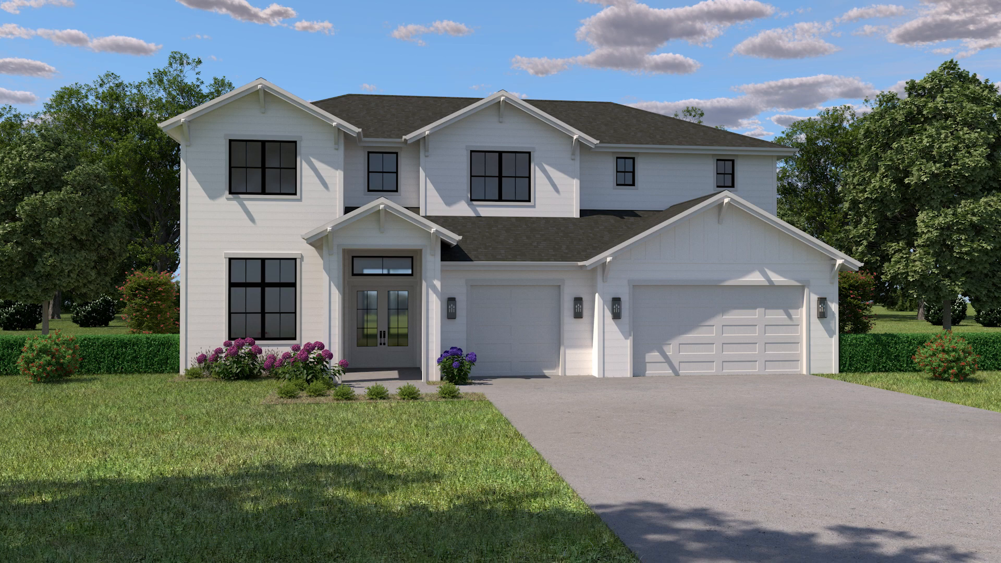
Describe the crash in the SketchUp error report: "This Program crashes more frequently than you would think, so please save frequently!", adding "Also be sure to subscribe".
type("This Pro")
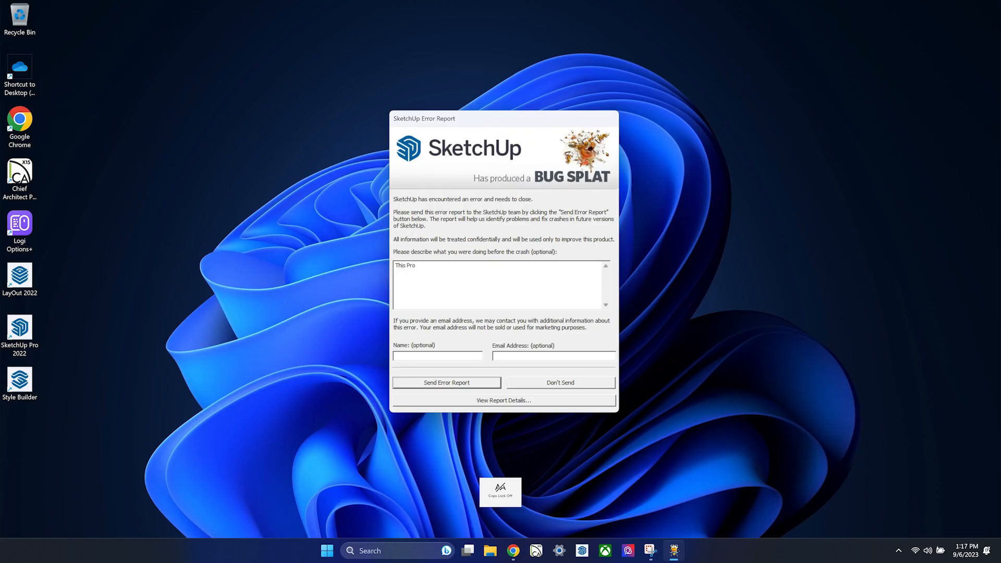
type("gram crashes more frequently than you would think, so plea")
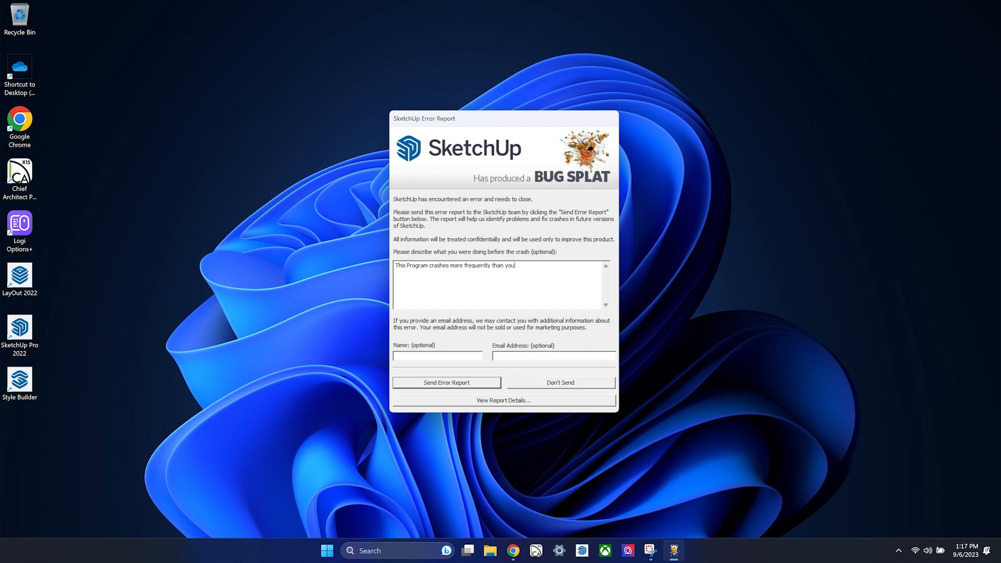
type("se save frequently!")
key("Return")
key("Return")
type("Also be sure to subscribe")
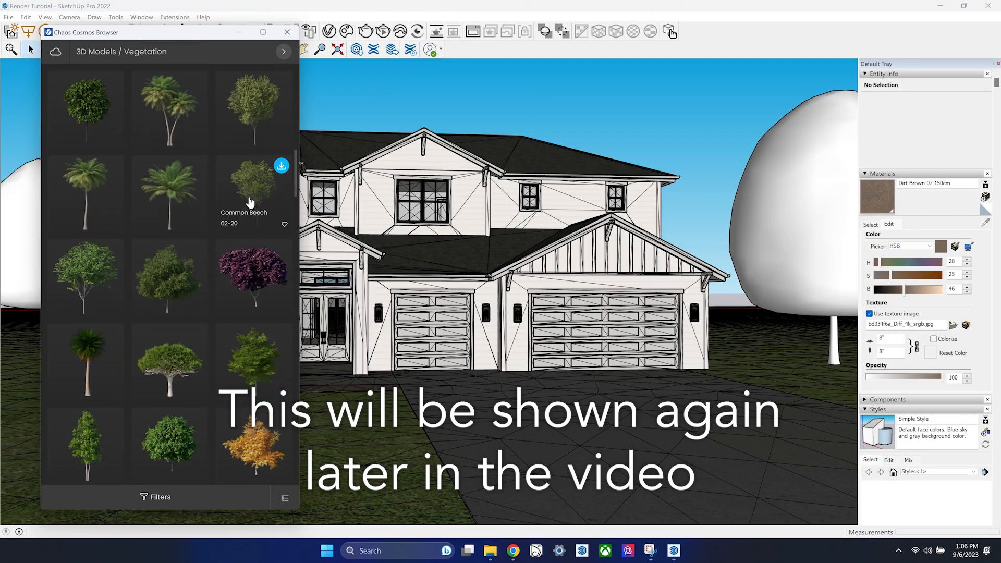
Browse the vegetation models in the Chaos Cosmos Browser, including a search for oak.
scroll(250, 202, "down", 10)
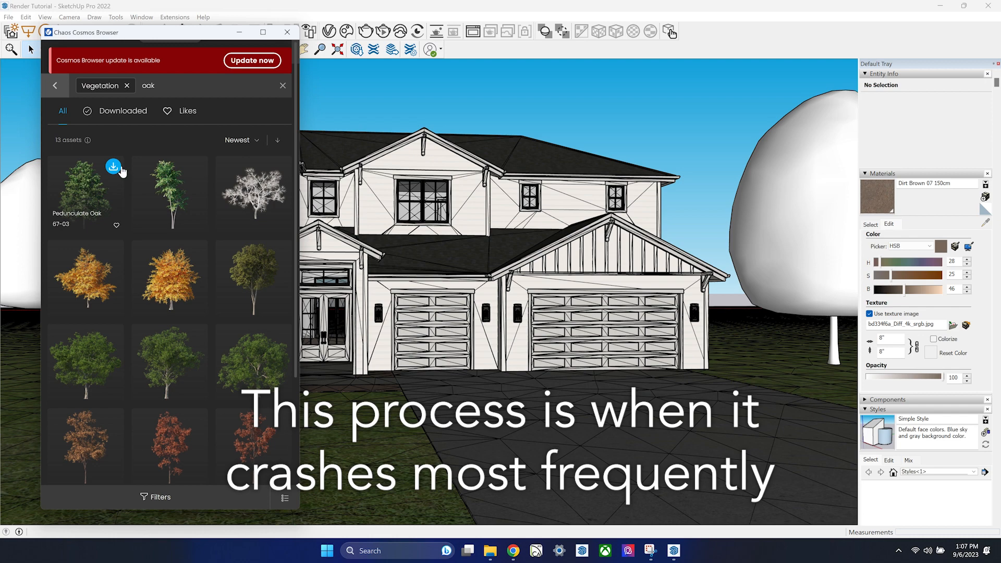
scroll(99, 178, "down", 1)
left_click(133, 283)
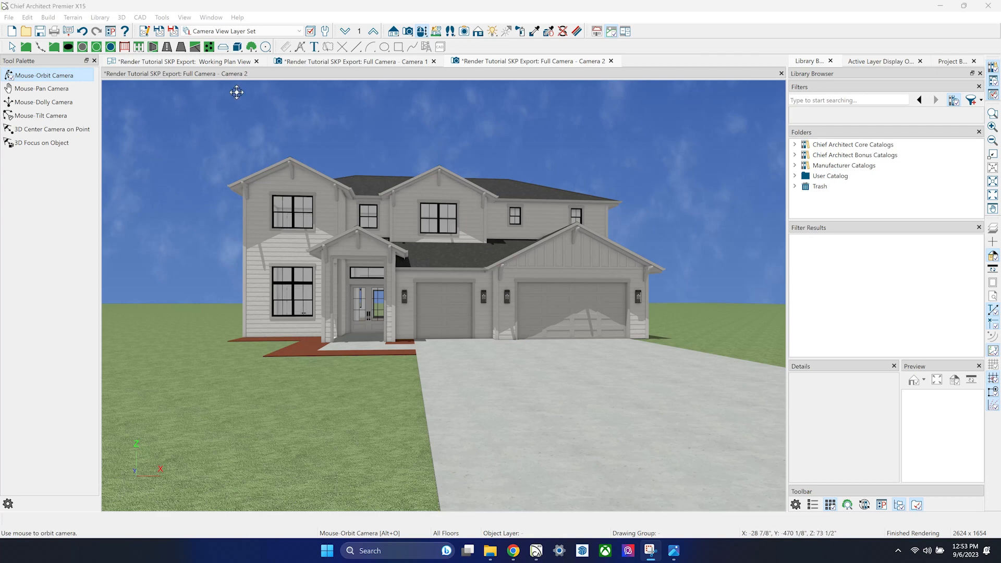
In Chief Architect, export the house model as a 3DS mesh named Render Tutorial Export to SKP.3ds in the Render Files folder.
left_click(9, 17)
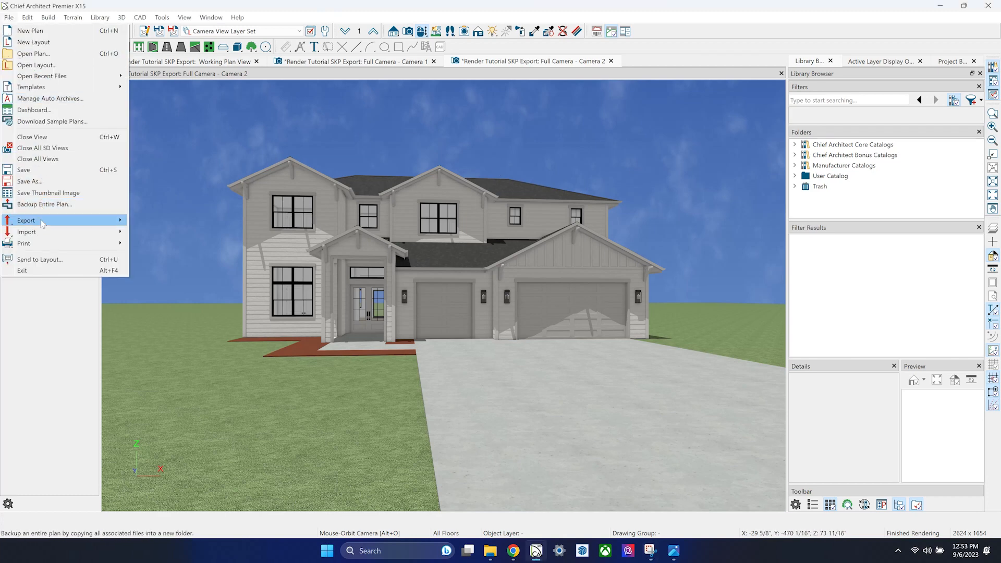
mouse_move(43, 224)
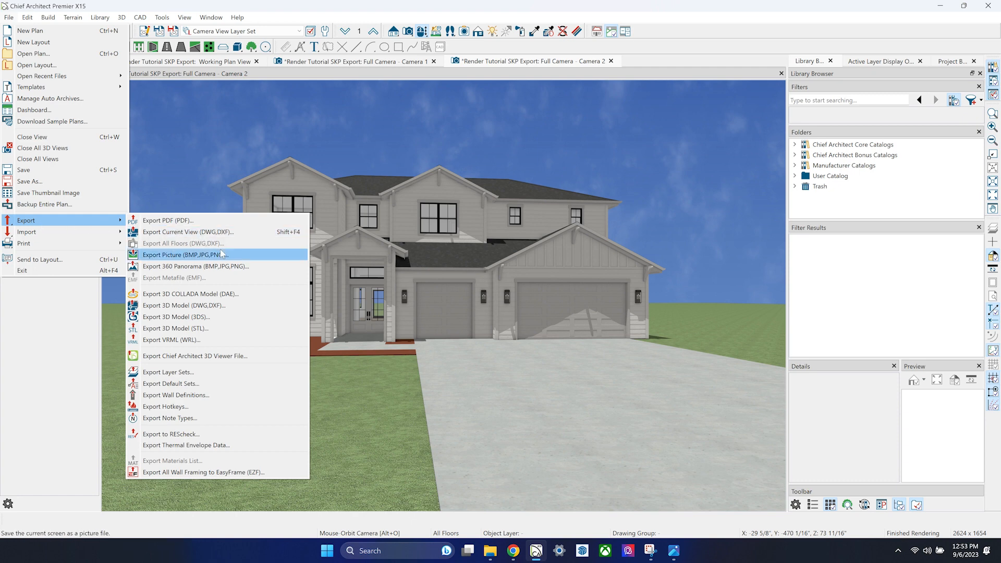
left_click(218, 318)
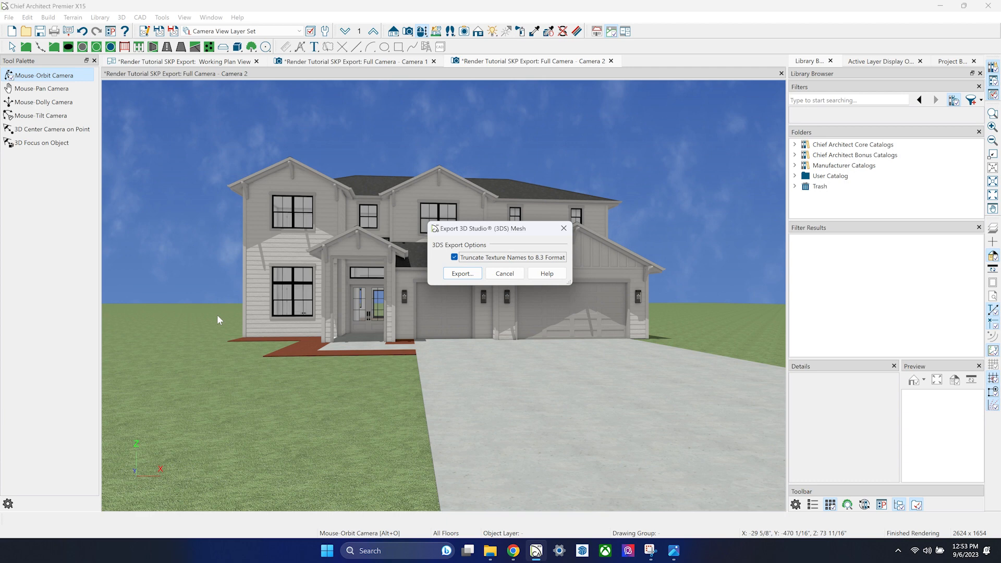
left_click(462, 273)
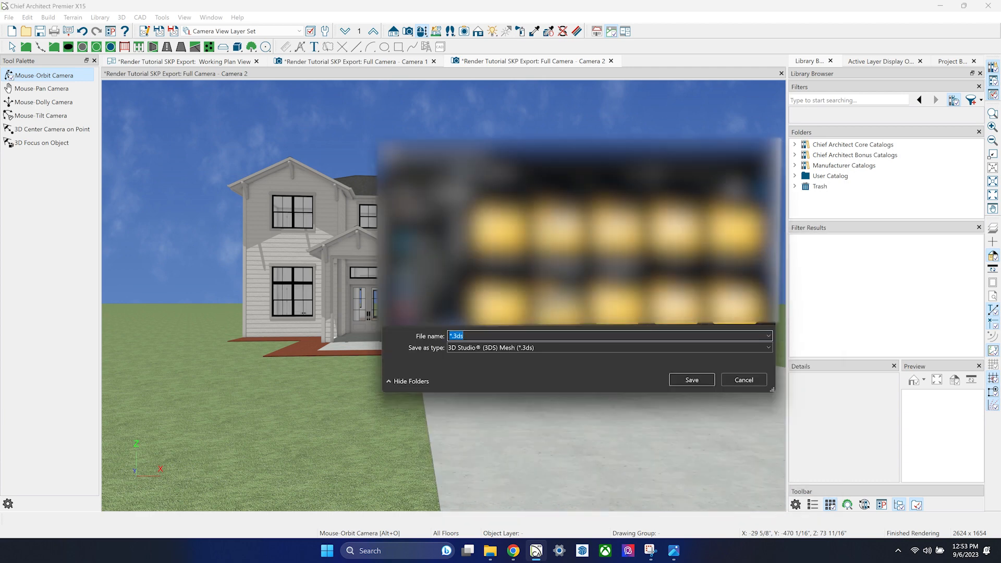
left_click_drag(771, 235, 771, 284)
key("Caps_Lock")
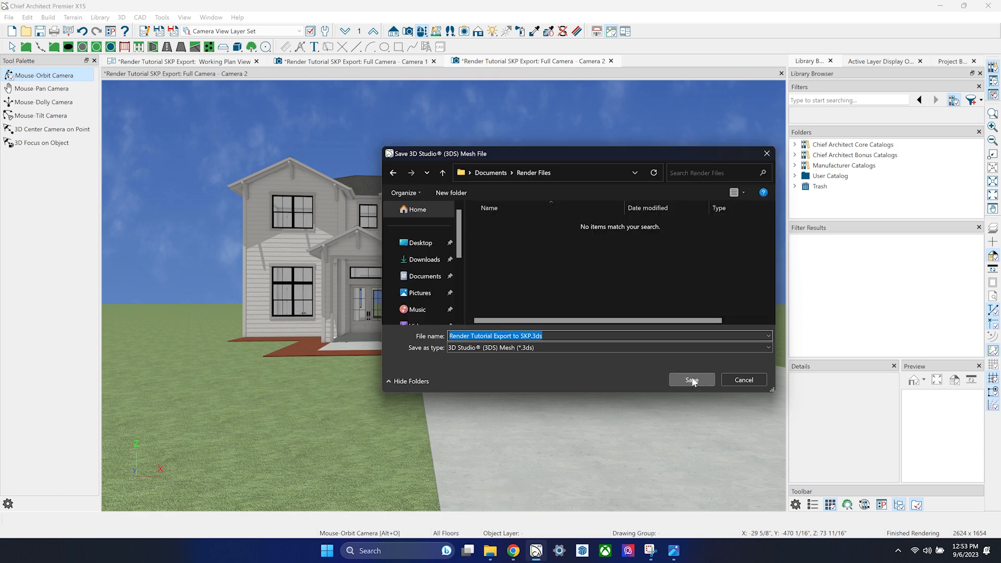
left_click(692, 379)
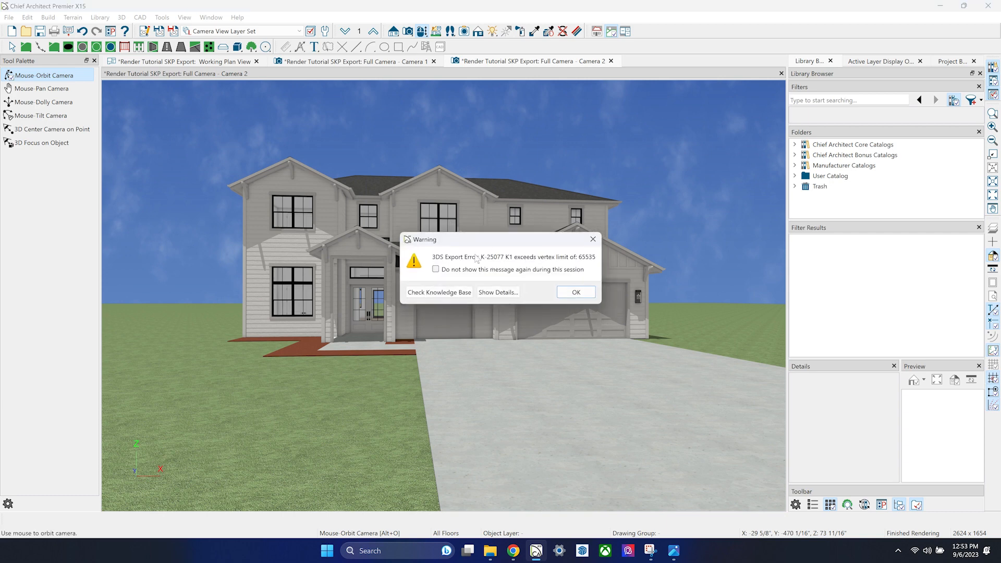
Acknowledge all the vertex limit warnings of the 3DS export.
left_click_drag(518, 240, 484, 245)
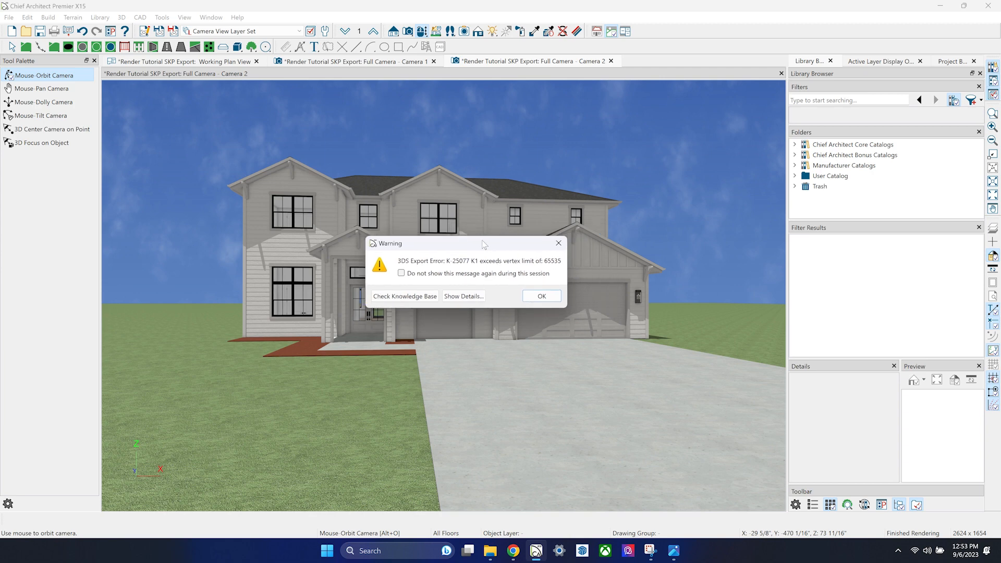
left_click(539, 296)
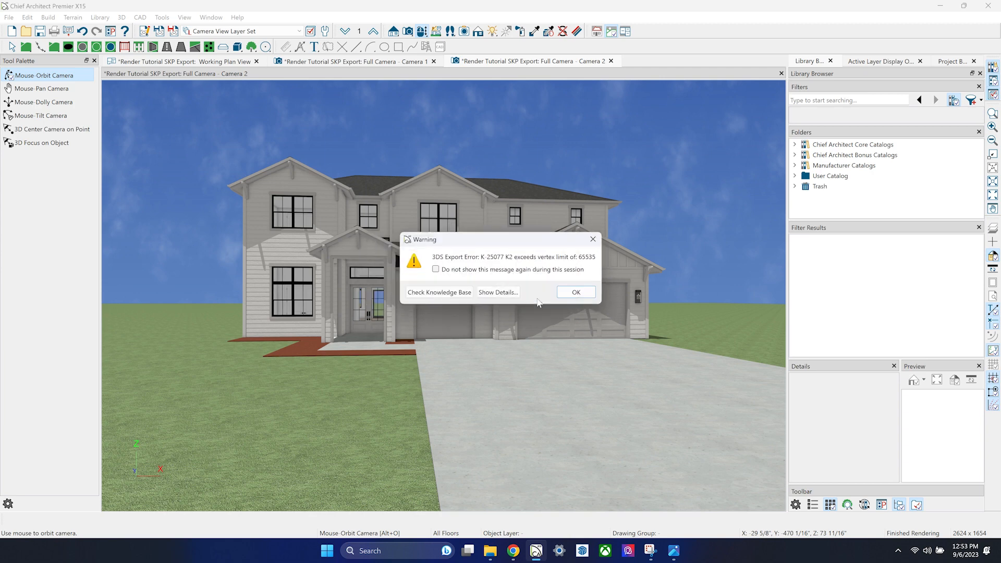
left_click(568, 294)
left_click(568, 294)
left_click(568, 294)
left_click(568, 294)
left_click(568, 293)
left_click(569, 294)
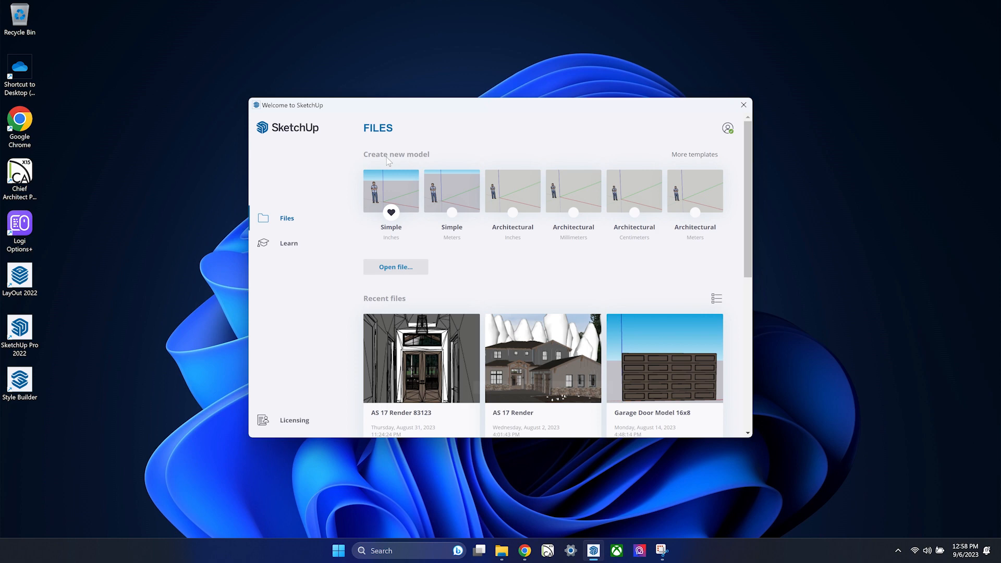
Create a SketchUp model from the Simple template in inches and import the 3DS house mesh from the Render Files folder.
left_click(383, 190)
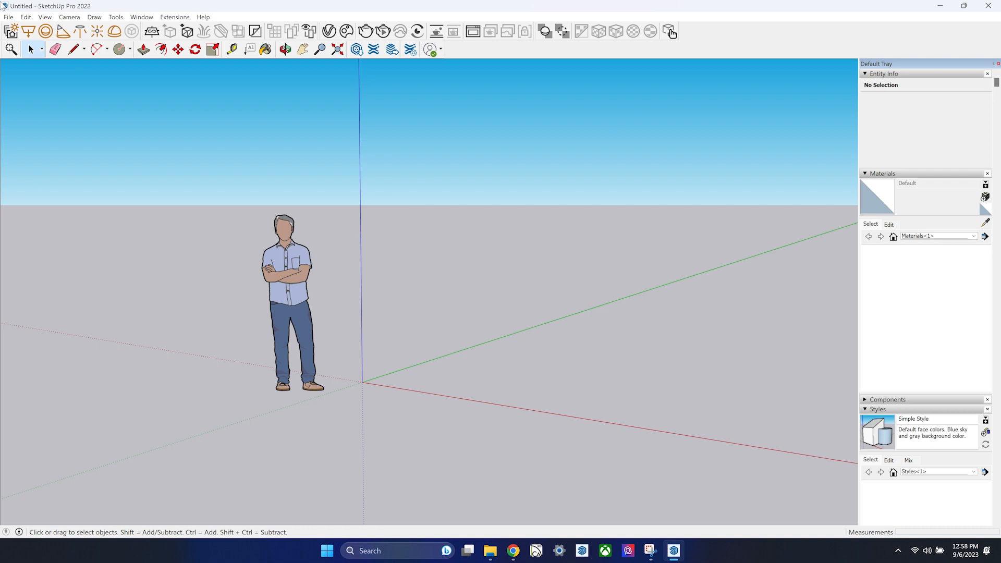
left_click(9, 17)
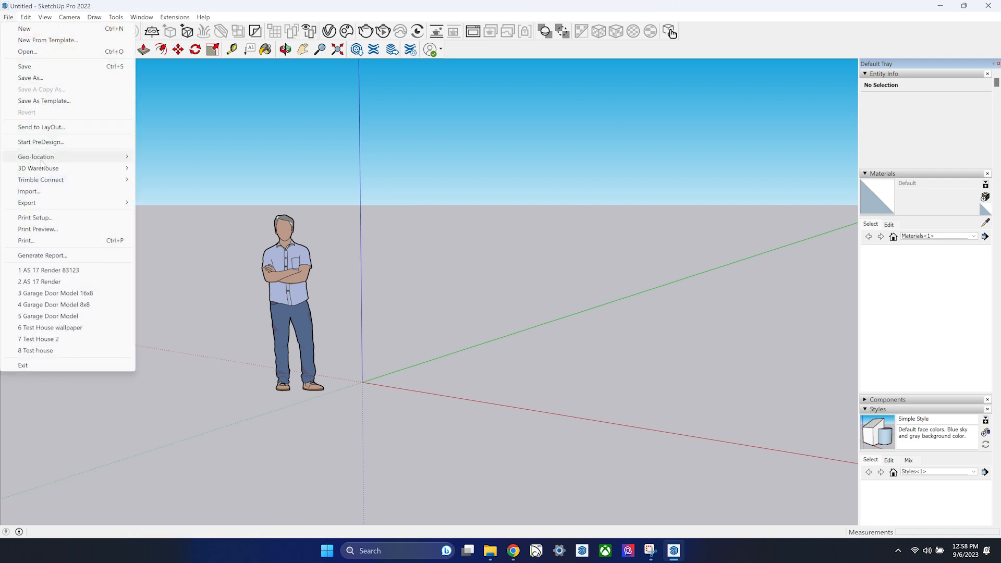
left_click(47, 194)
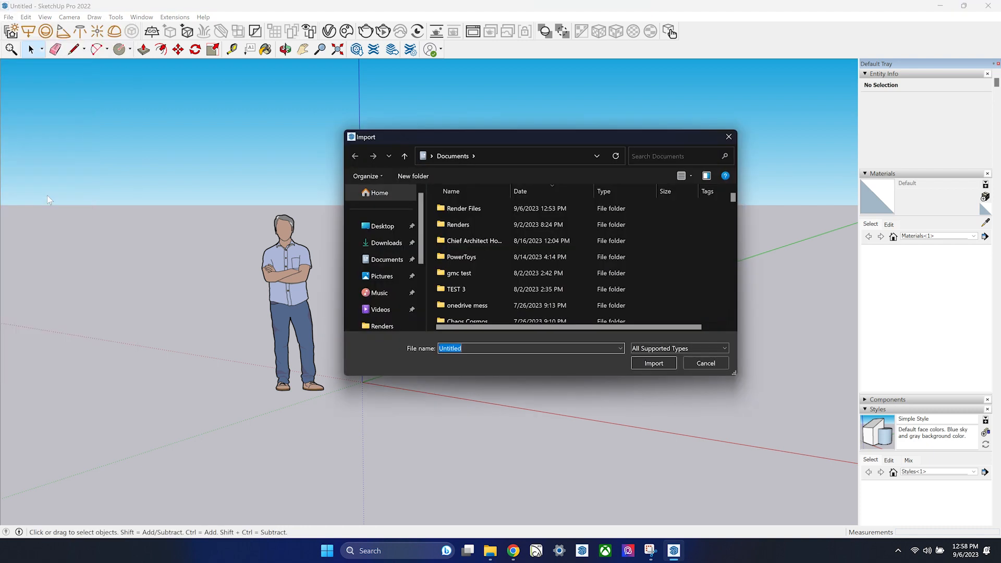
double_click(509, 206)
scroll(518, 213, "down", 2)
double_click(573, 282)
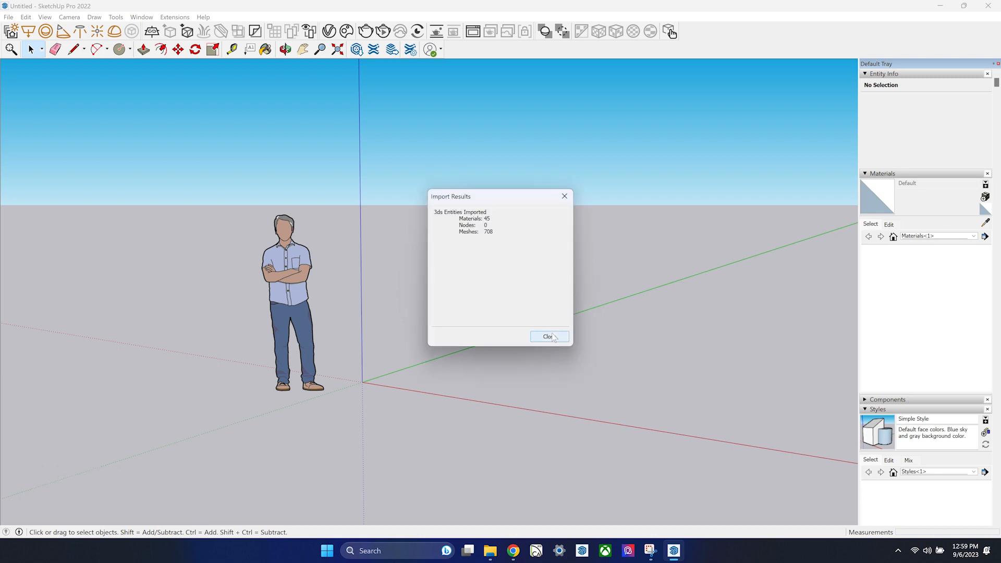
Place the imported house model in the scene and delete the default person figure near the origin.
left_click(552, 337)
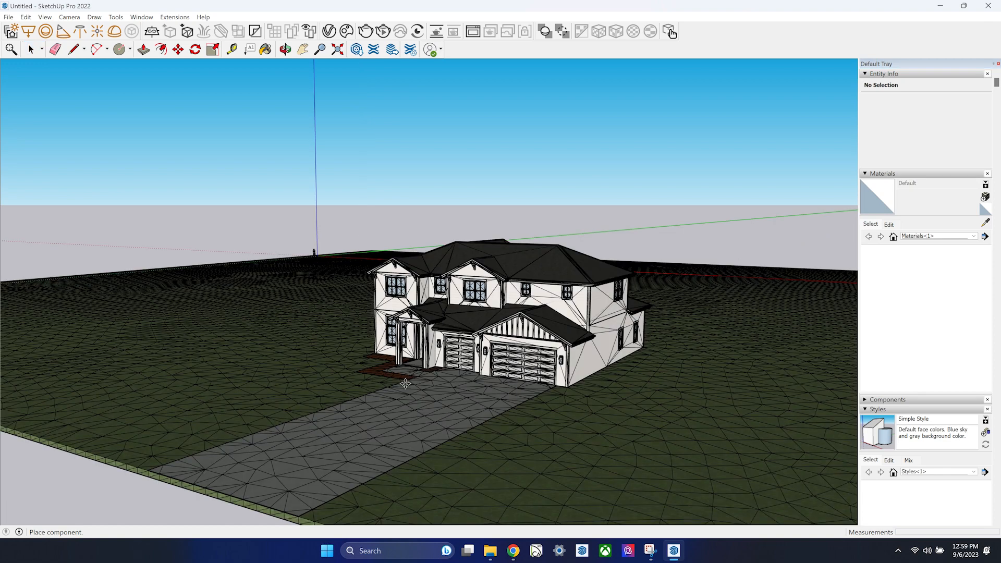
left_click(415, 405)
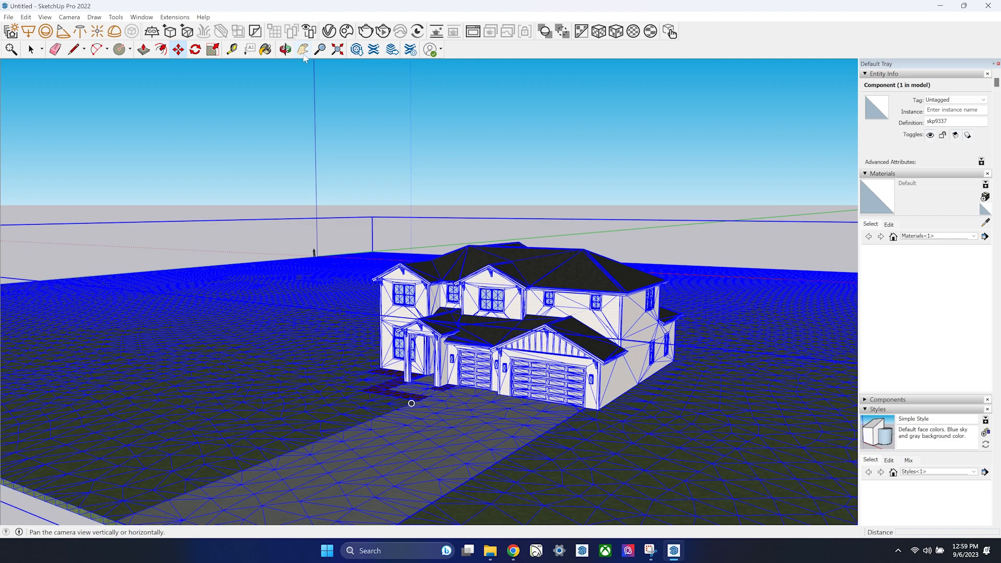
left_click(285, 49)
left_click_drag(396, 229, 339, 259)
key("space")
left_click(312, 255)
middle_click_drag(311, 254, 231, 276)
key("Delete")
Orbit and zoom to a close, straight-on view of the front of the house.
scroll(231, 275, "down", 6)
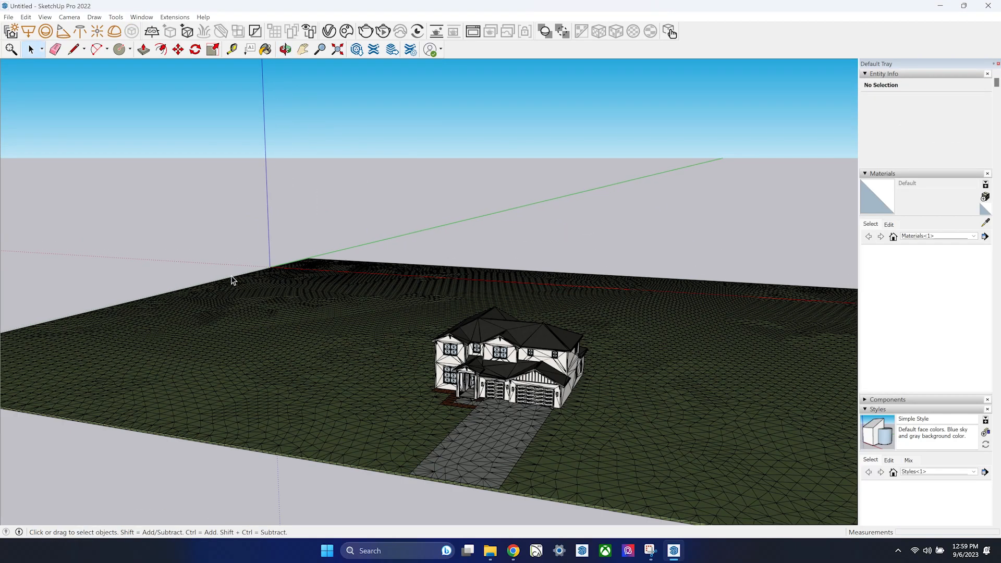
scroll(542, 367, "up", 7)
left_click(290, 51)
left_click_drag(520, 307, 598, 291)
scroll(625, 282, "down", 3)
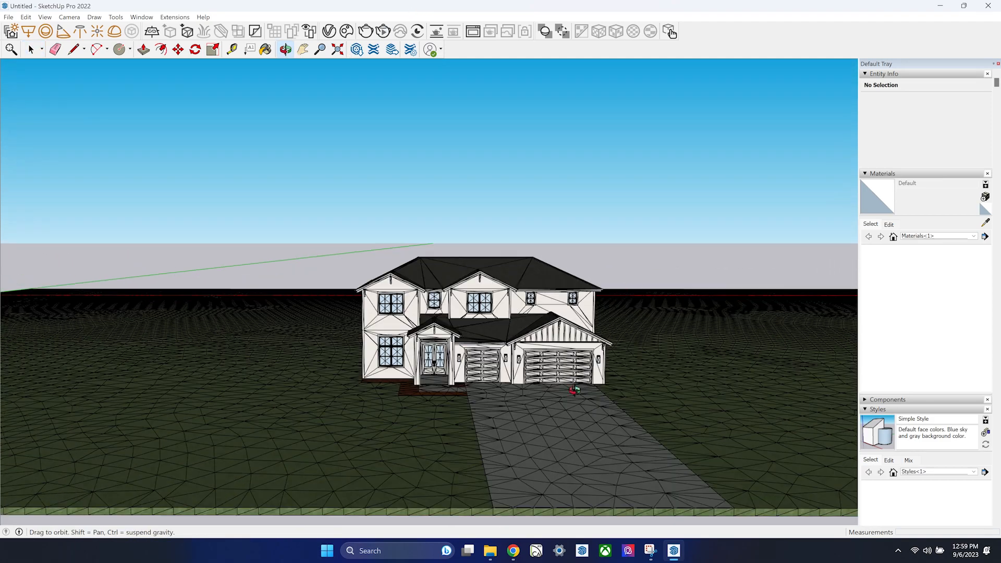
scroll(618, 376, "up", 5)
scroll(618, 375, "up", 4)
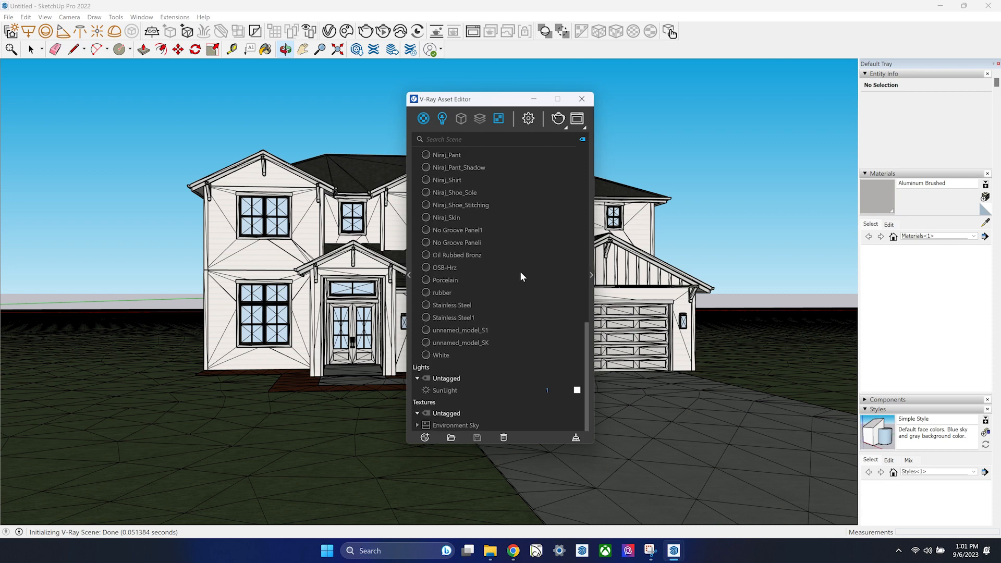
In the V-Ray materials list, select all objects in the scene that use the Glass Standard material.
left_click(465, 327)
scroll(465, 323, "up", 10)
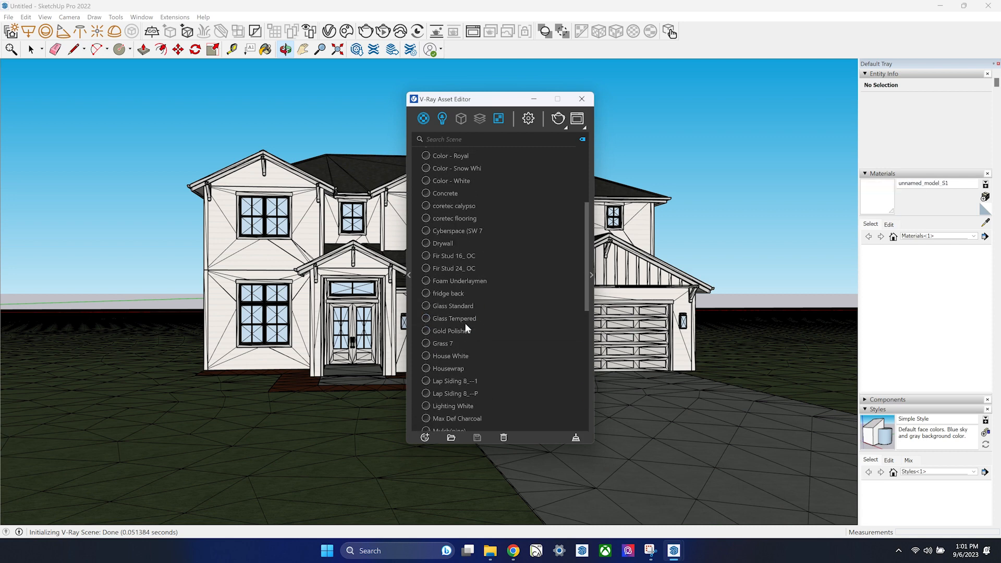
scroll(468, 273, "up", 2)
scroll(468, 273, "down", 5)
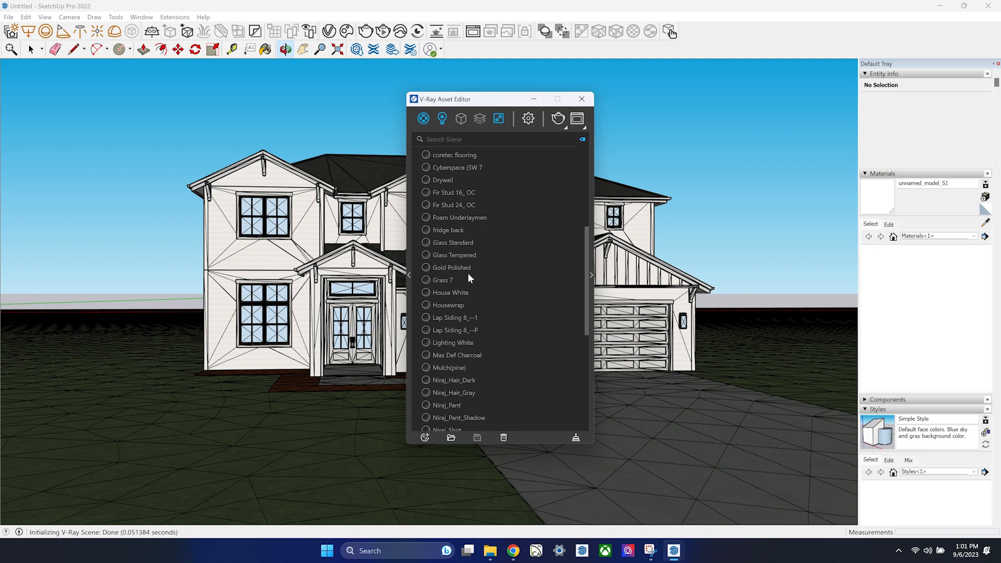
right_click(469, 243)
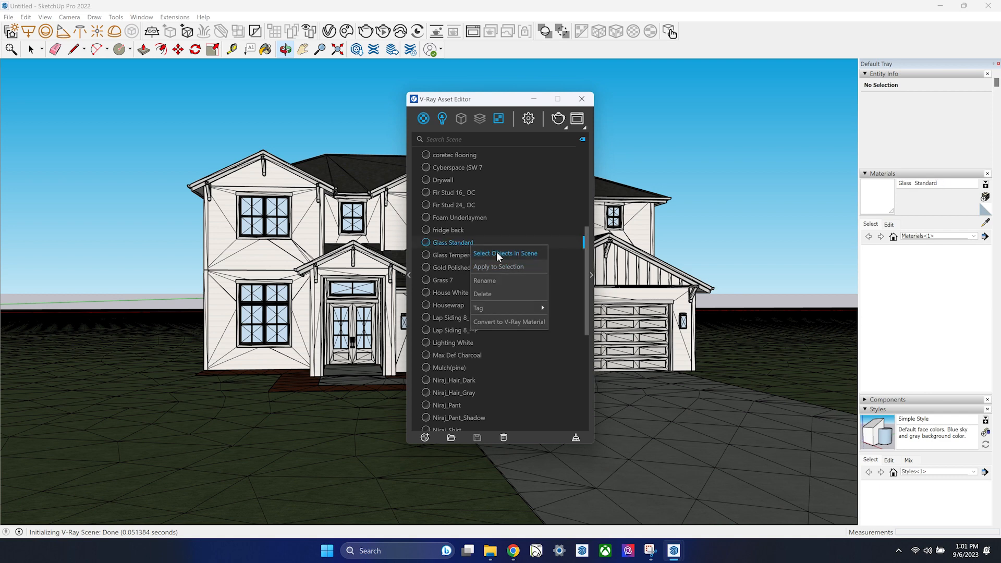
left_click(497, 252)
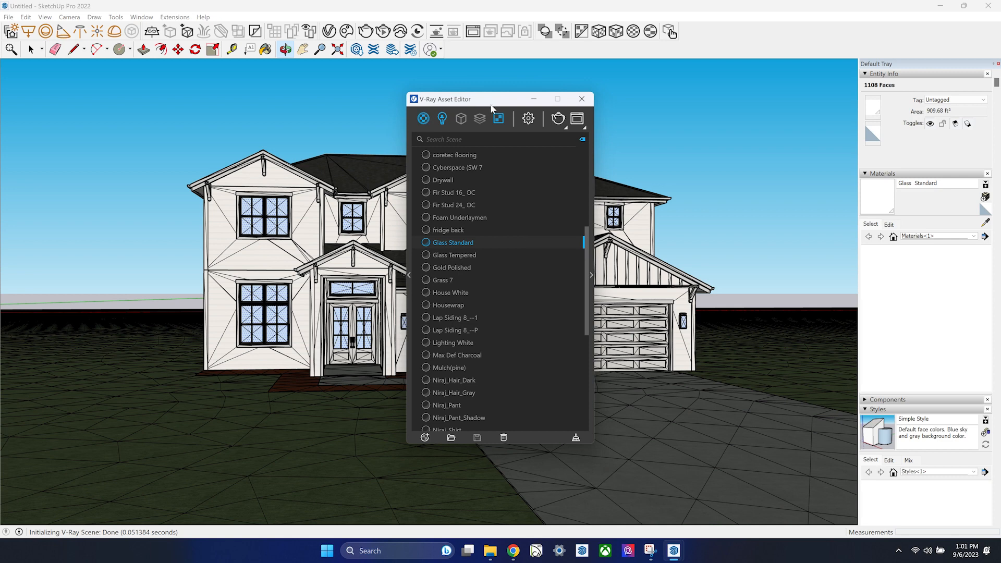
Search the V-Ray Material Library in Cosmos for glass and import the Glass Crystal material.
left_click(409, 271)
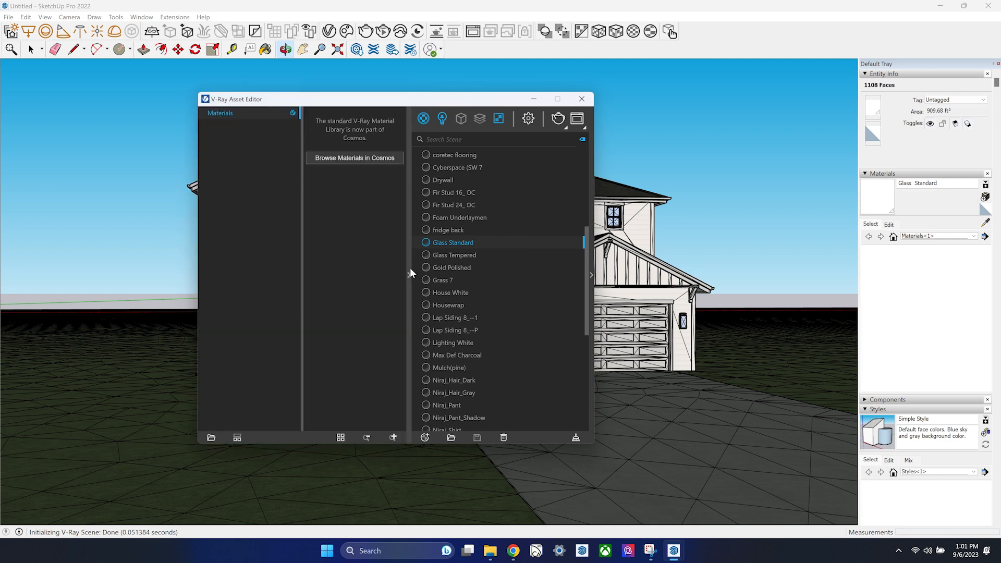
left_click(367, 158)
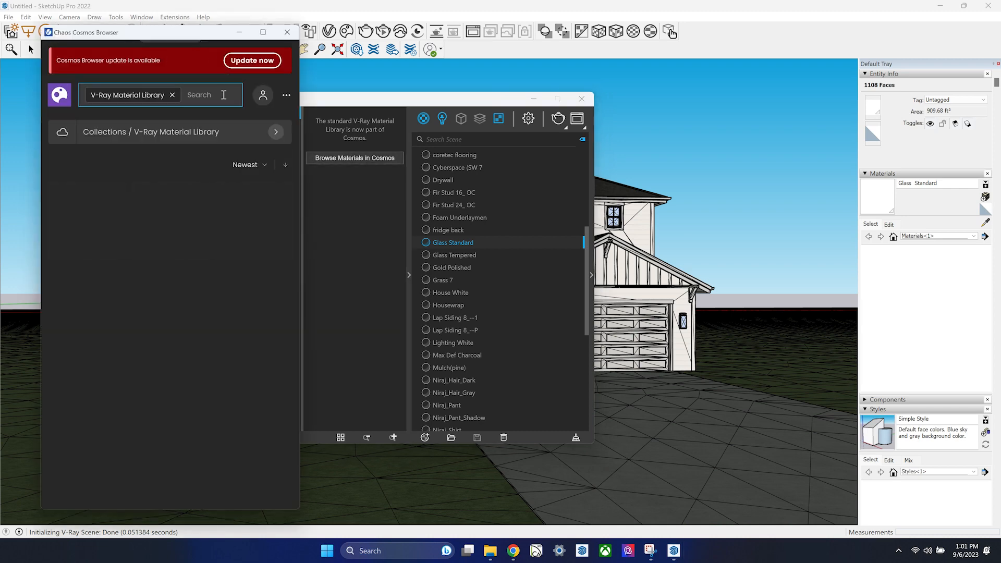
left_click(224, 95)
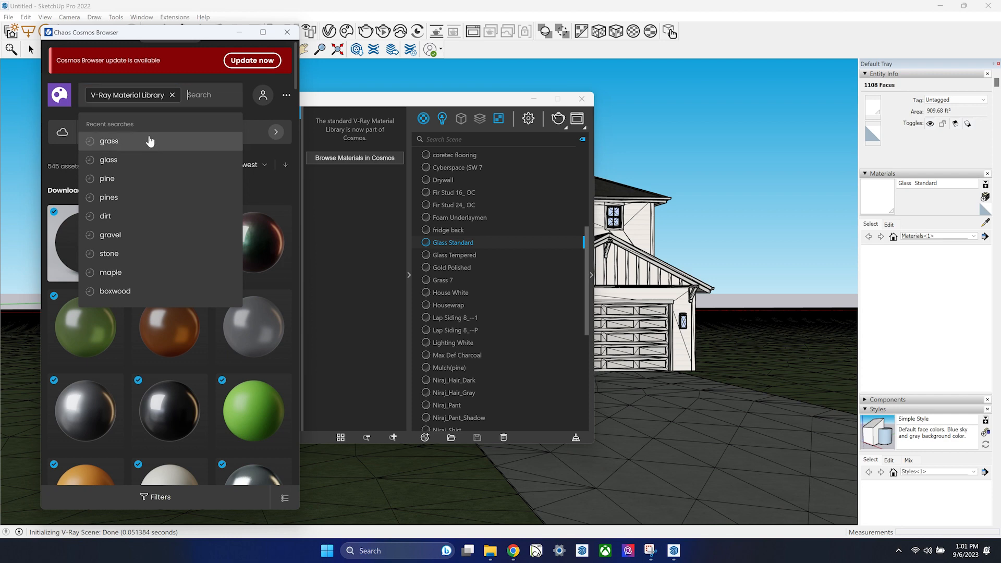
left_click(141, 159)
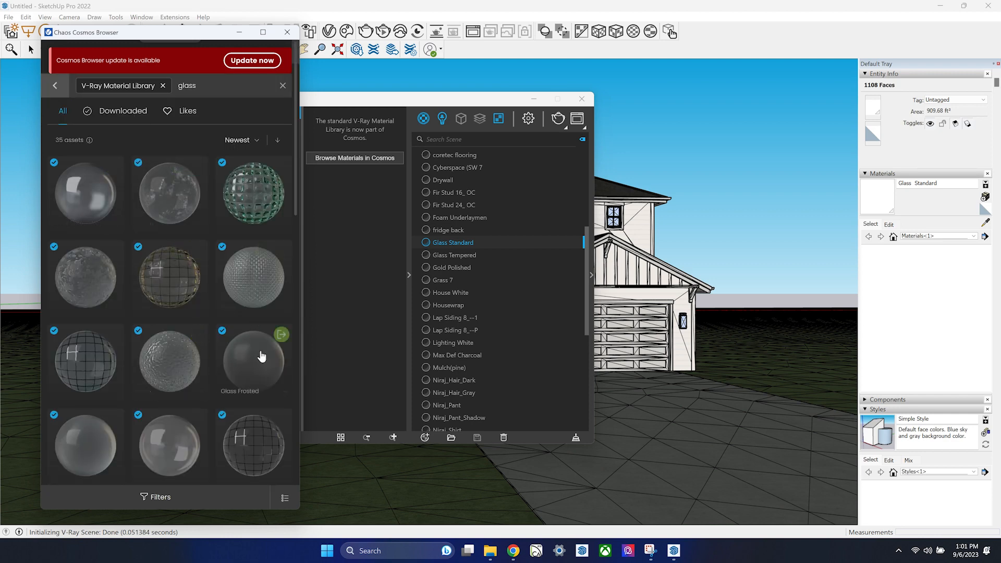
scroll(245, 339, "down", 1)
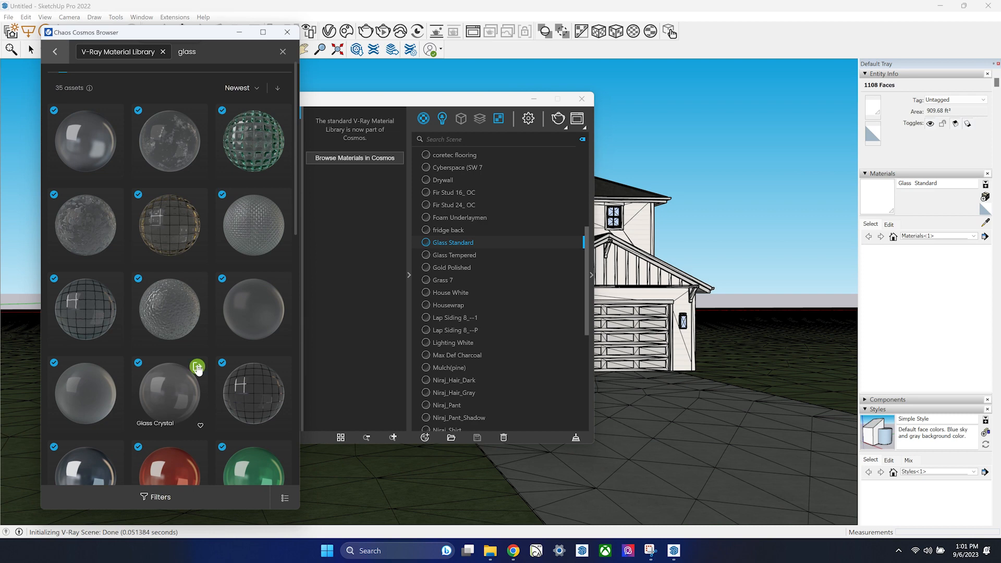
left_click(197, 368)
Apply the Glass Crystal material to the selected window glass faces and close the Cosmos browser.
scroll(505, 331, "down", 3)
scroll(505, 328, "down", 3)
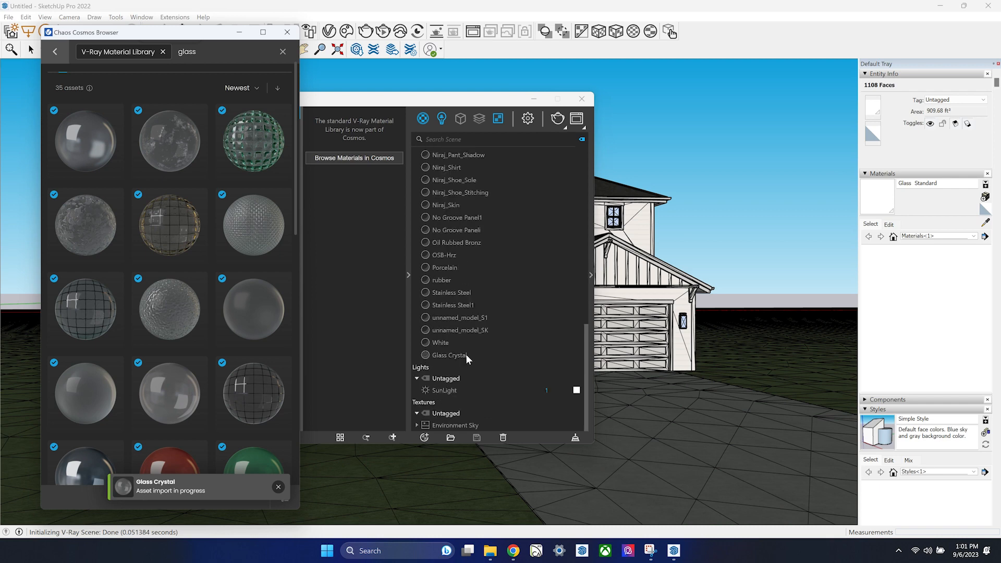
right_click(465, 355)
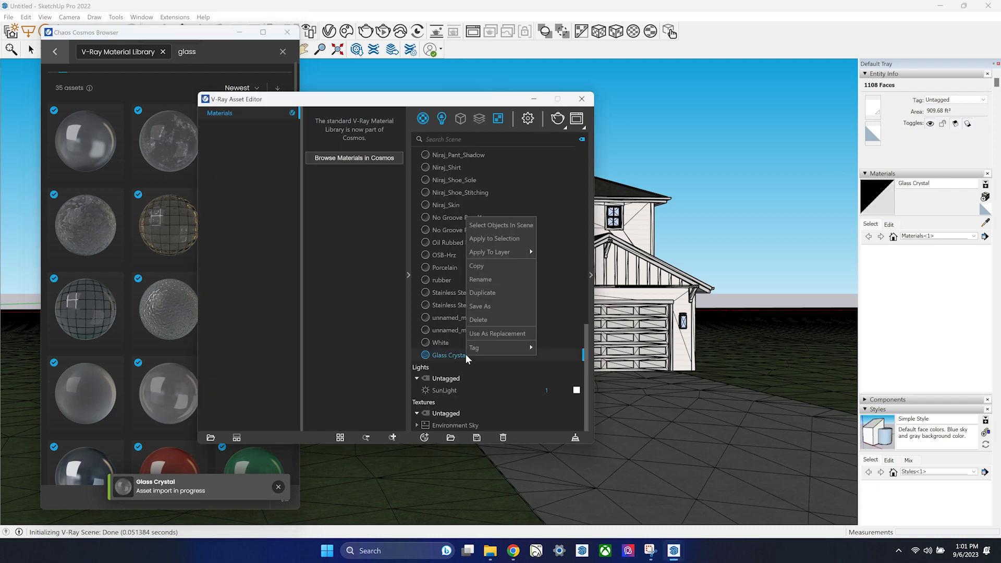
left_click(503, 239)
left_click(287, 35)
left_click_drag(417, 99, 187, 100)
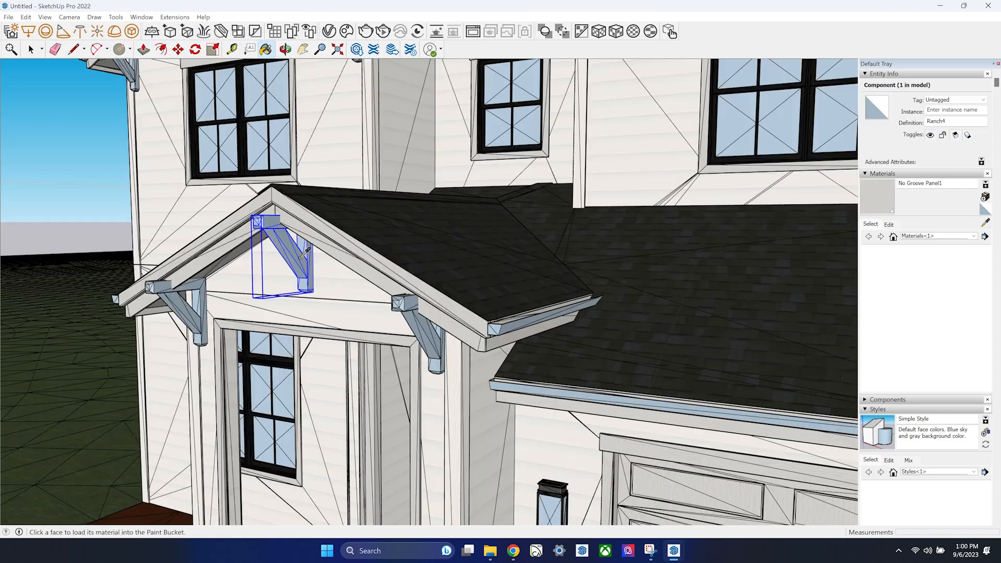
Select all terrain faces in the scene that use the Grass 7 material.
mouse_move(519, 380)
middle_mouse_down()
mouse_move(420, 81)
mouse_move(167, 310)
mouse_move(416, 250)
mouse_move(708, 337)
mouse_move(542, 273)
mouse_move(425, 284)
middle_mouse_up()
left_click(417, 94)
left_click(557, 99)
scroll(415, 112, "down", 3)
left_click(599, 99)
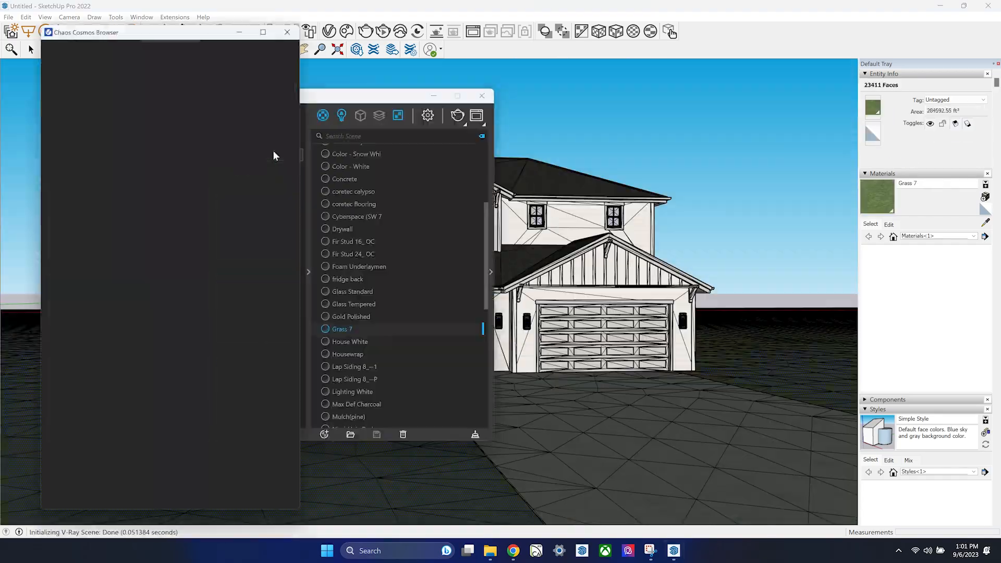
Search the V-Ray Material Library in Cosmos for grass and import the Grass C 200cm material.
left_click(200, 96)
left_click(108, 160)
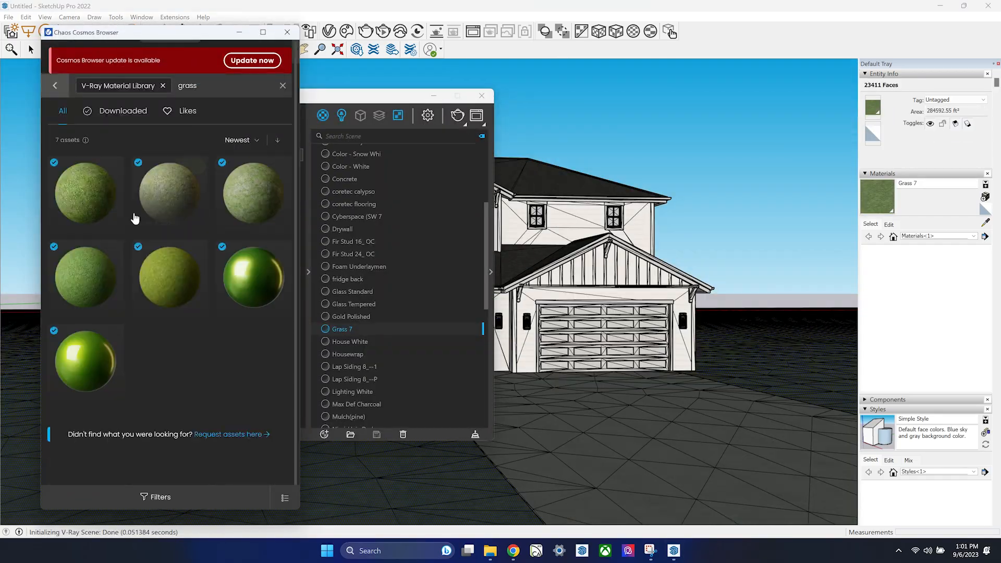
left_click(102, 170)
Apply the Grass C 200cm material to the selected terrain faces.
right_click(411, 350)
left_click(435, 232)
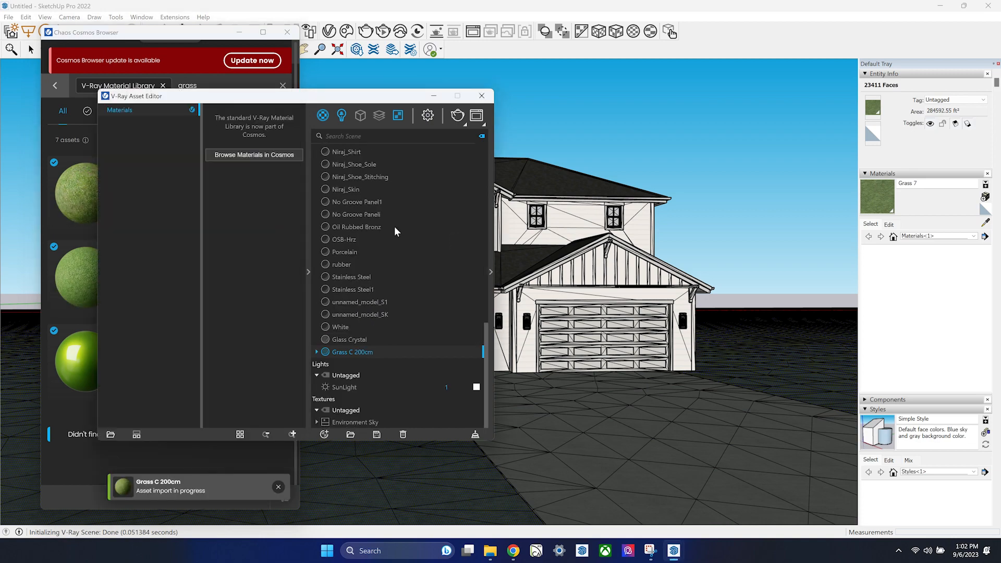
scroll(394, 226, "up", 8)
right_click(384, 215)
left_click(397, 222)
left_click(209, 83)
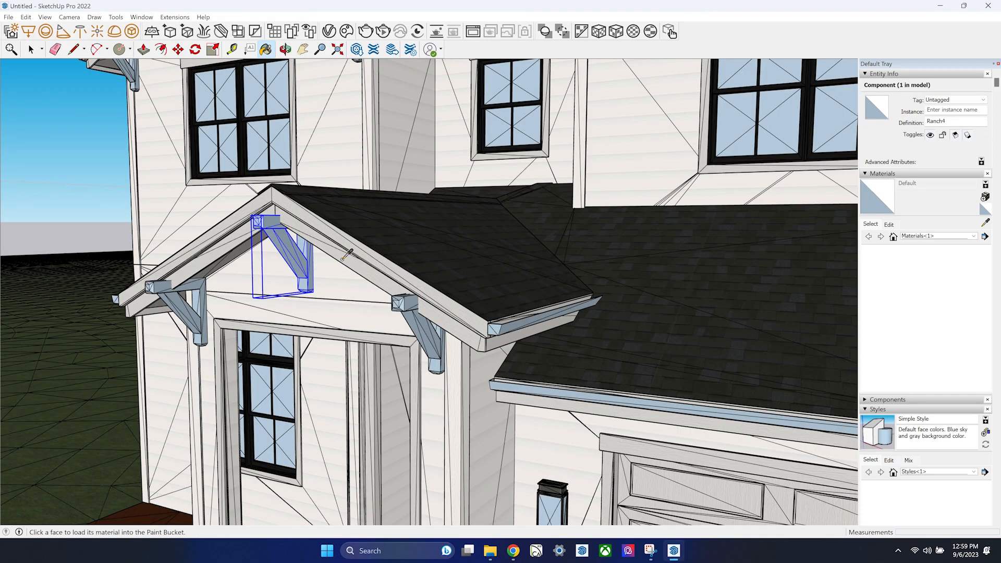
Sample the No Groove Panel1 material from the porch roof trim and paint the porch gable brackets and gutter with it.
left_click(343, 259)
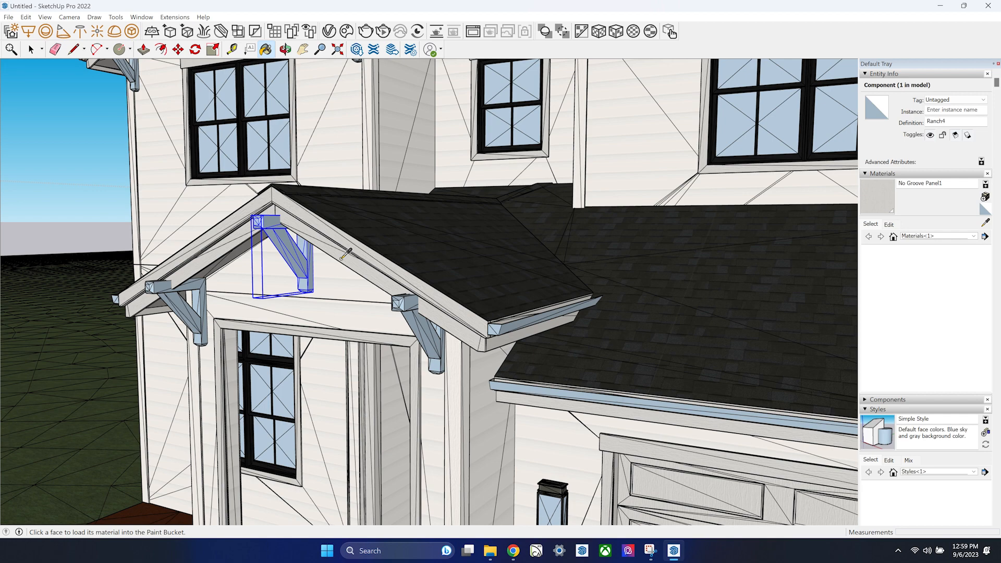
left_click(302, 250)
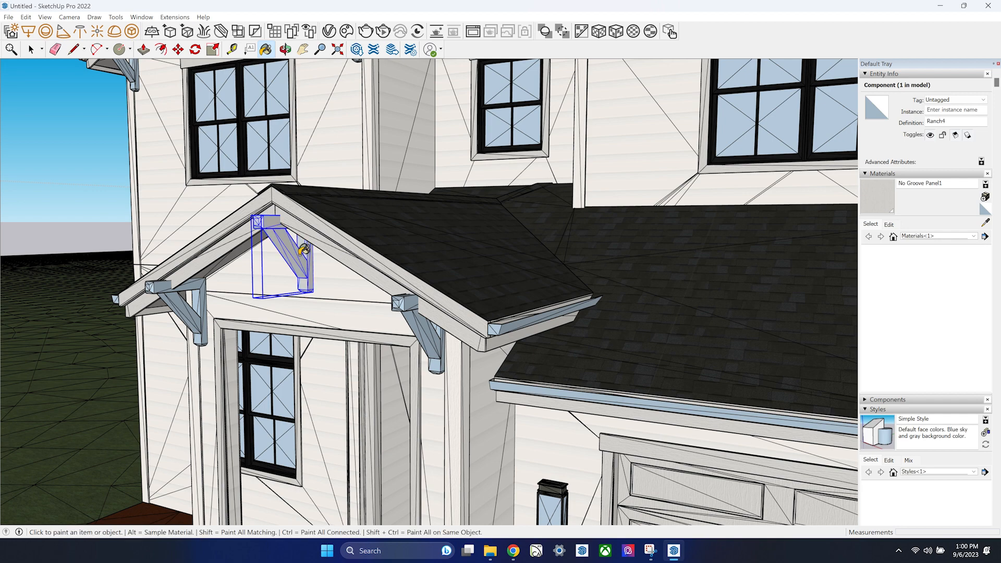
left_click(204, 284)
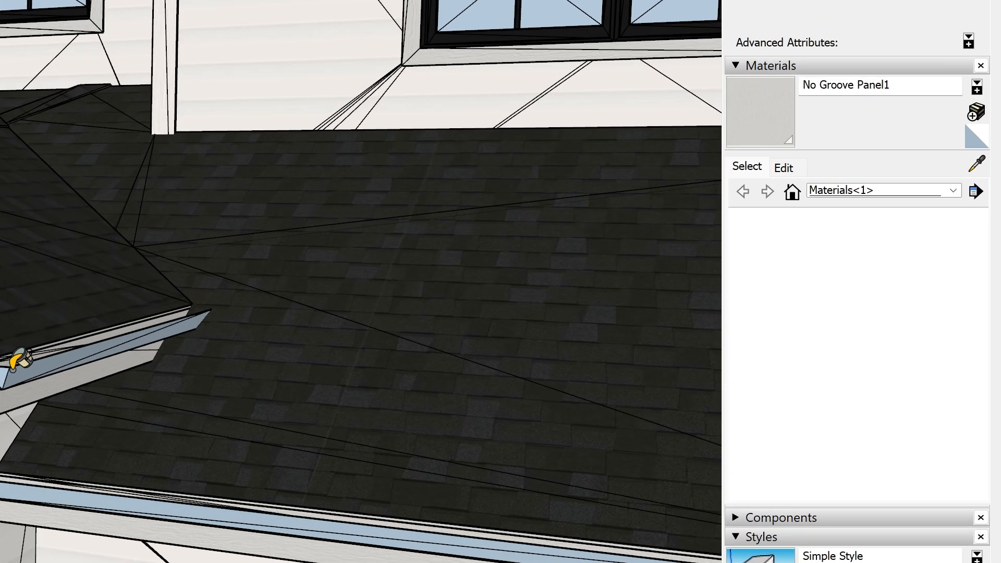
left_click(502, 328)
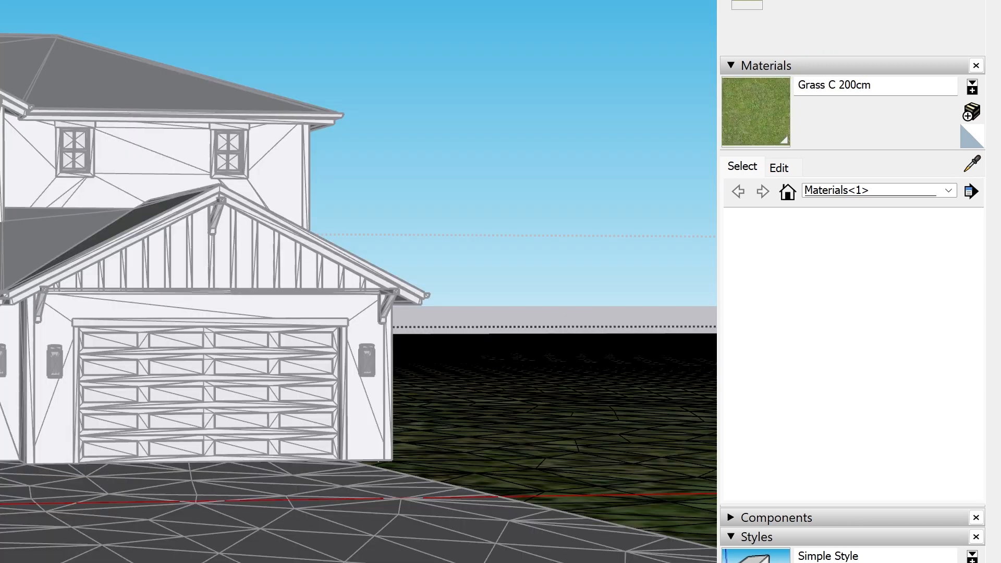
Set the texture width of the Grass C 200cm material to 1'.
left_click(778, 167)
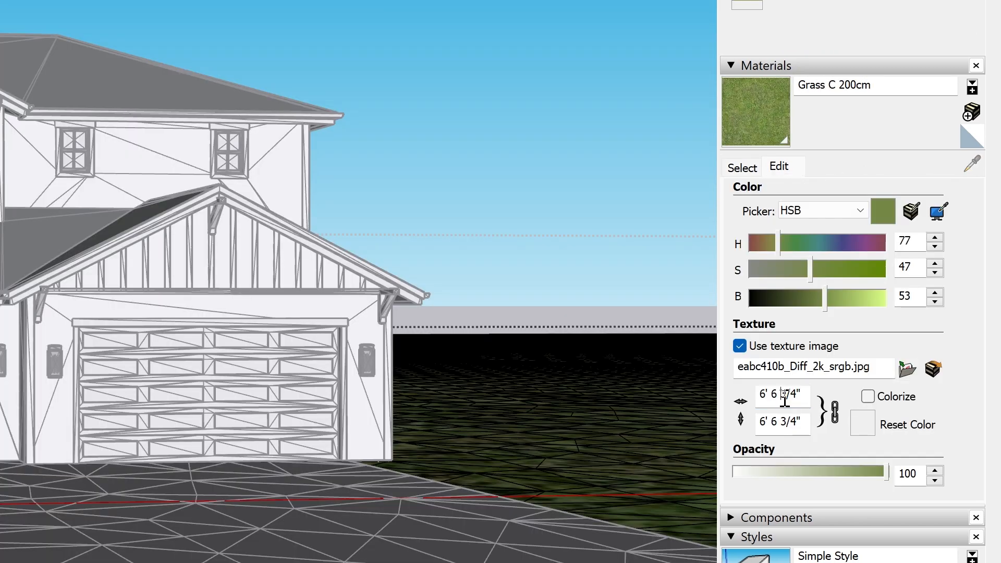
left_click_drag(804, 394, 759, 394)
type("1'")
key("Return")
key("Tab")
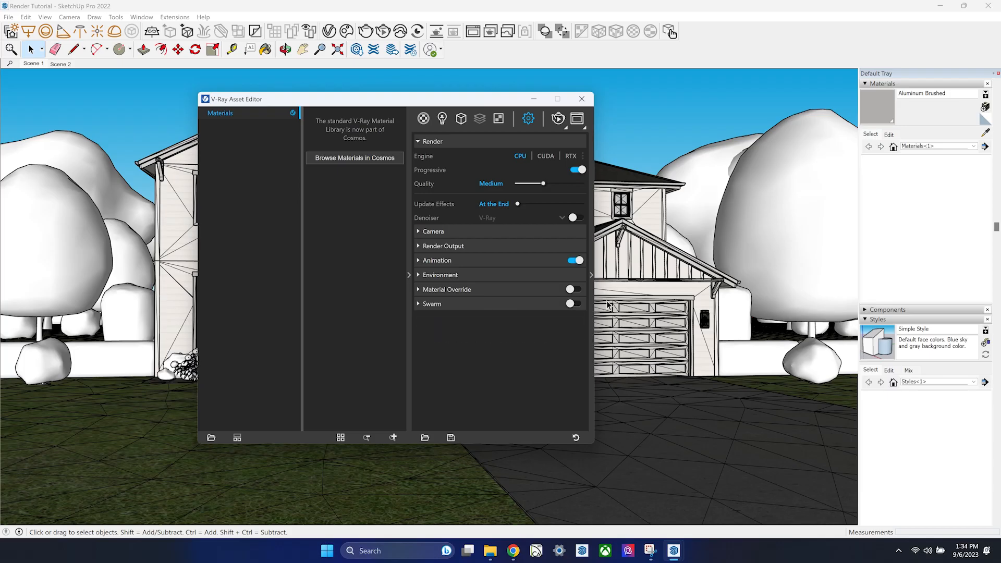
Review V-Ray's advanced render parameters, including configuration, denoiser, volumetric environment, camera and global illumination settings.
left_click(591, 301)
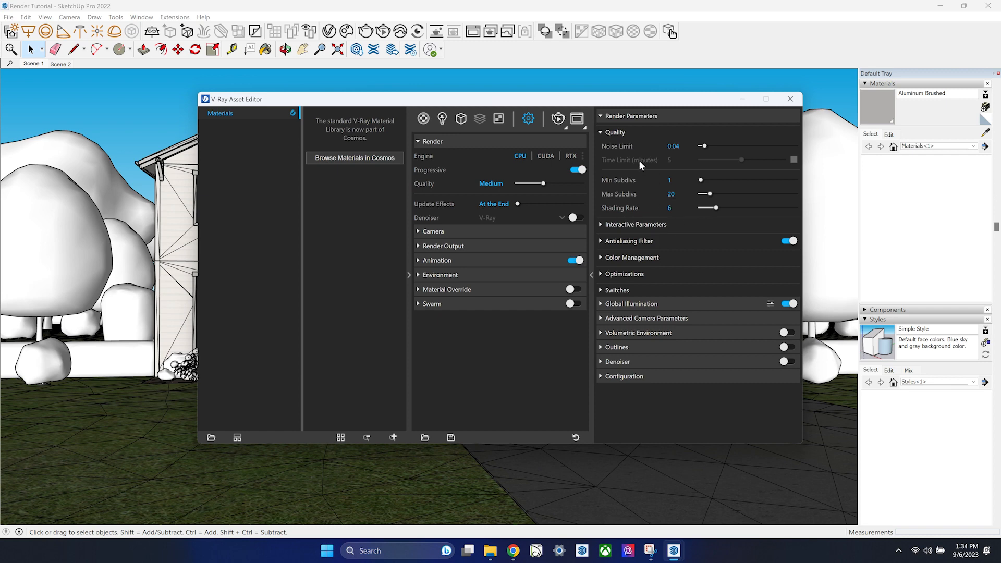
left_click(602, 376)
left_click(599, 376)
left_click(601, 362)
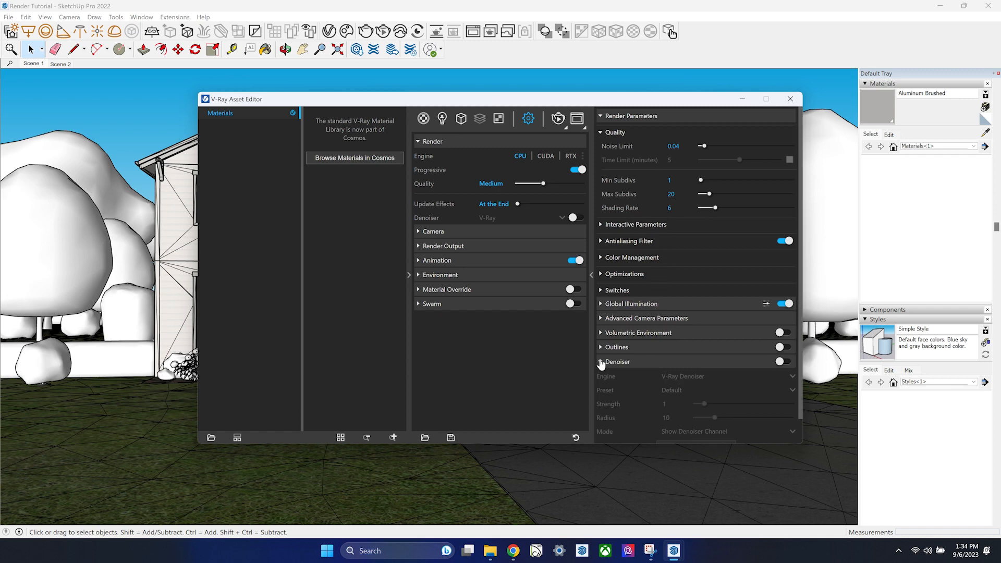
left_click(601, 362)
left_click(600, 334)
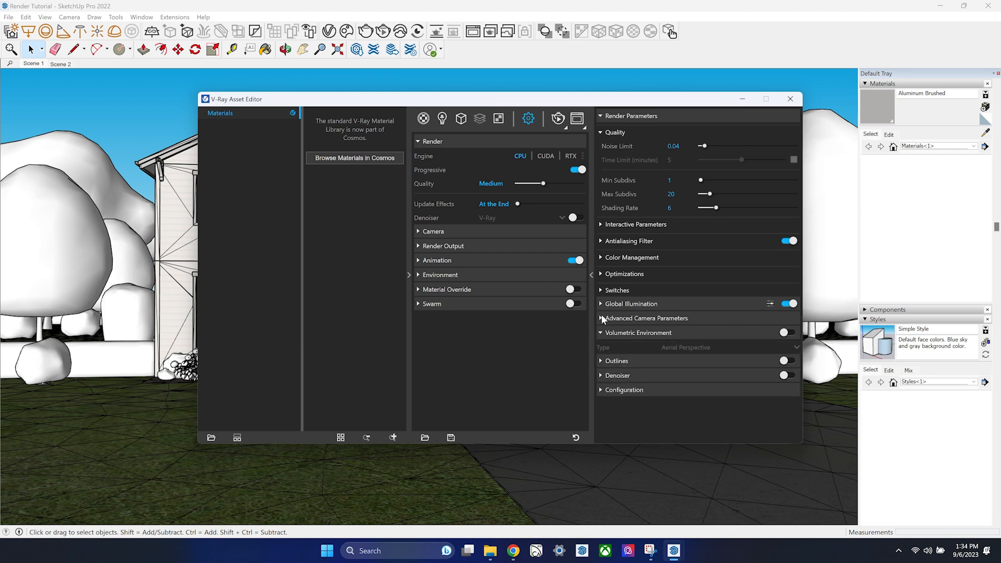
left_click(602, 319)
left_click(601, 305)
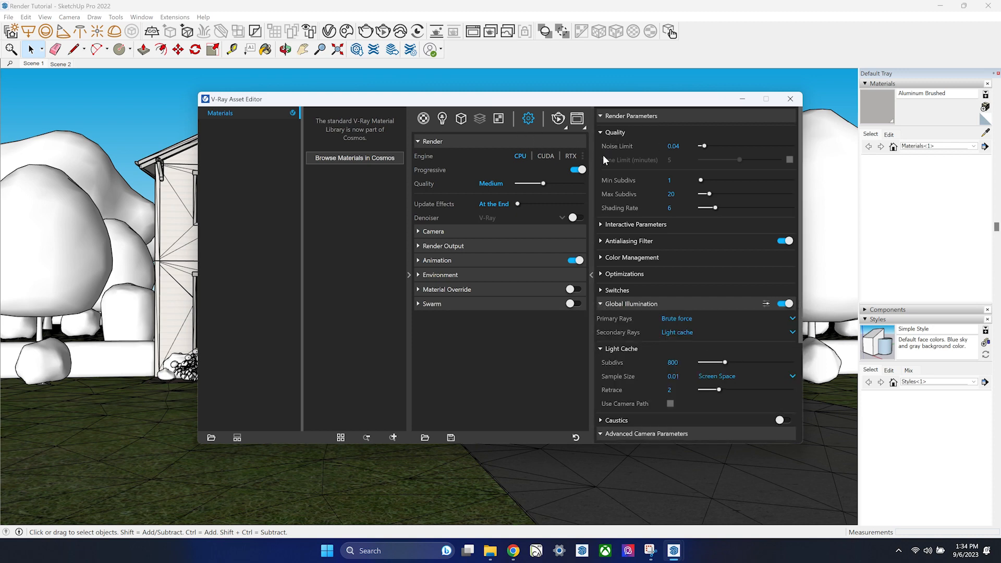
left_click(593, 259)
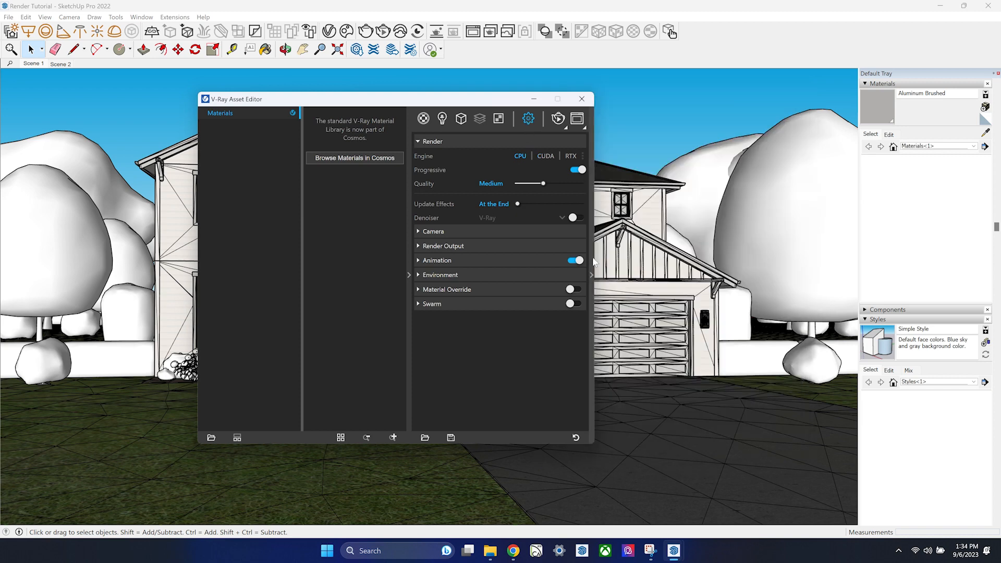
left_click(593, 261)
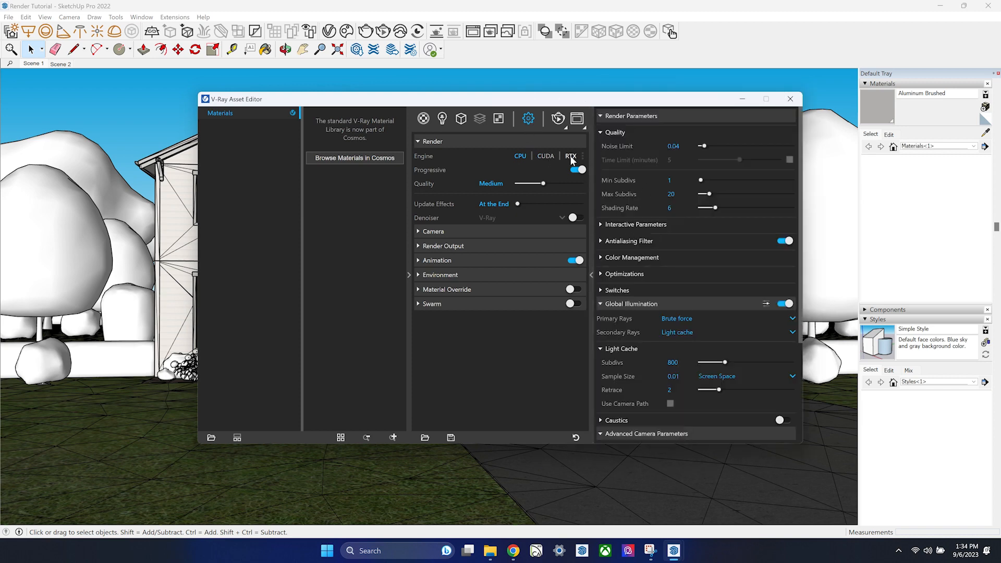
Turn on Save Image in the V-Ray render output settings.
left_click(423, 247)
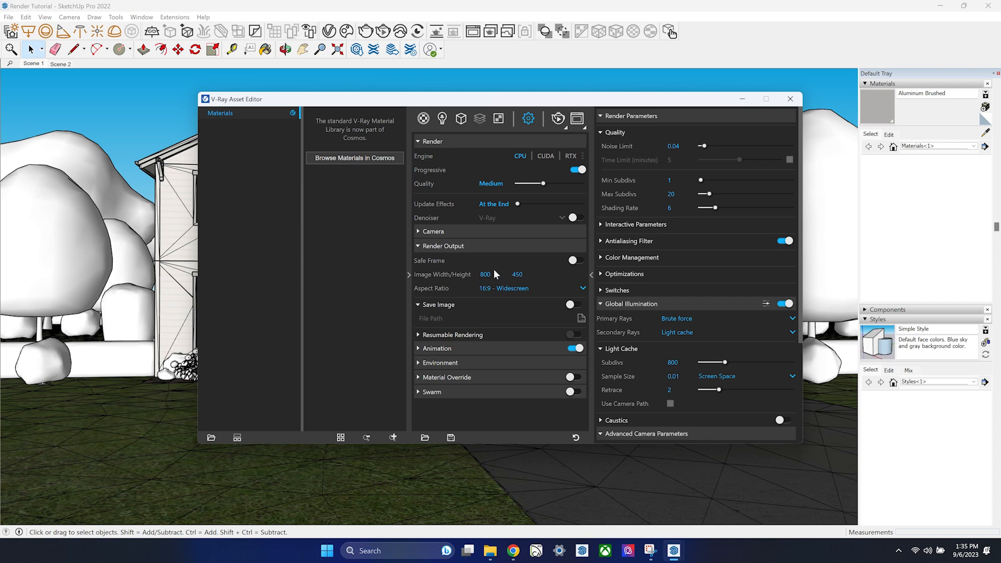
left_click(573, 305)
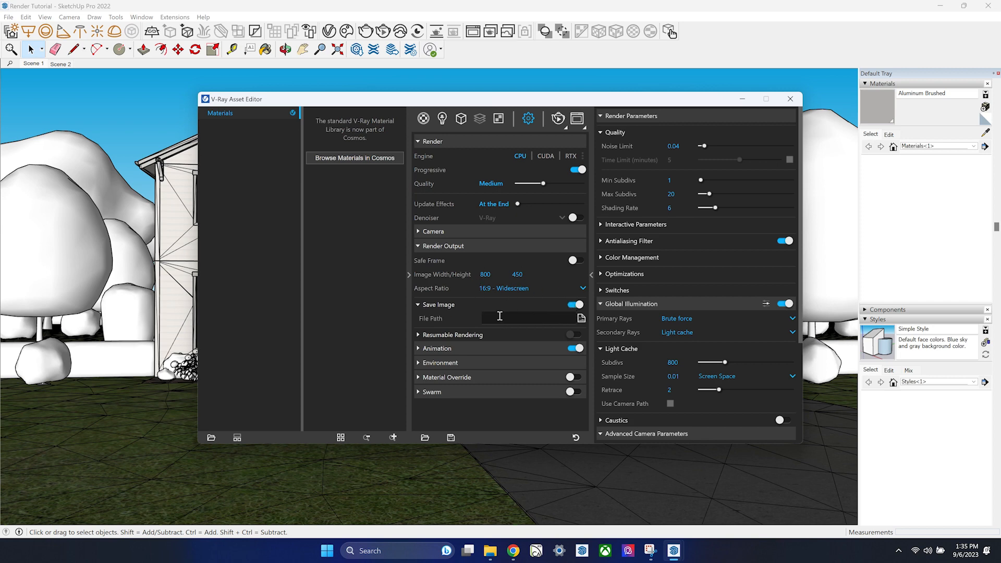
Review the SunLight's orientation, color, intensity, size and sky parameters in the V-Ray lights list.
left_click(443, 119)
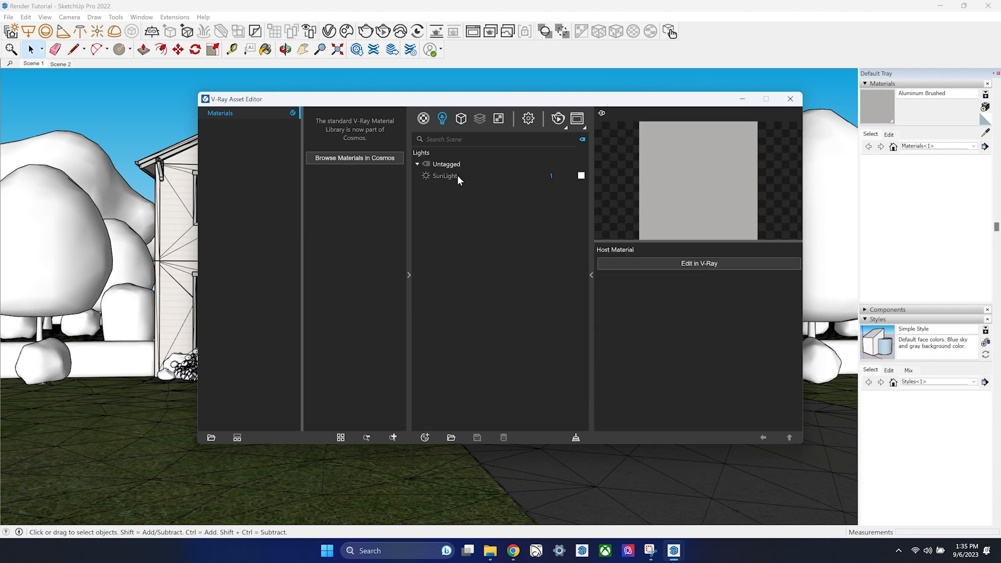
left_click(509, 176)
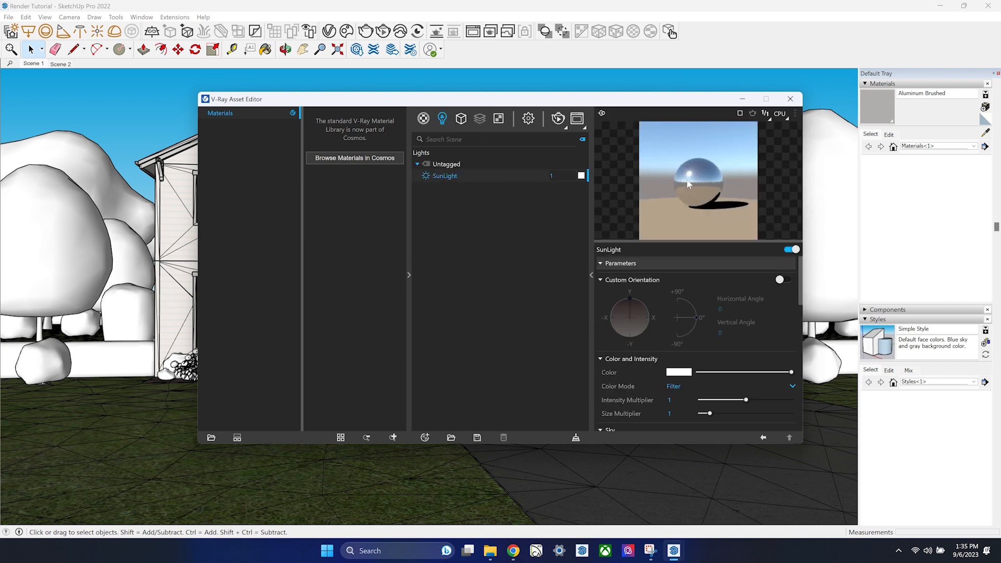
scroll(639, 360, "down", 6)
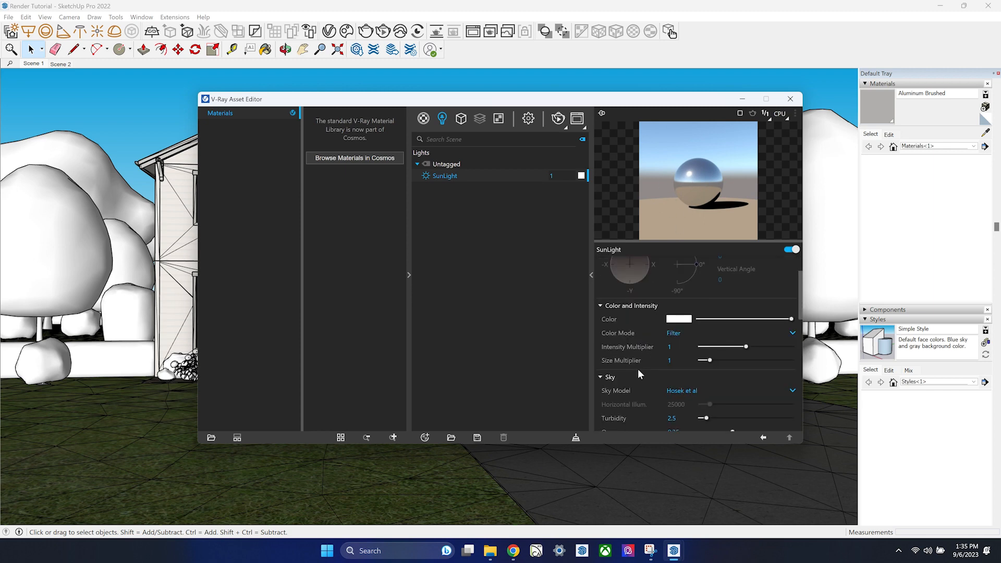
left_click(787, 299)
left_click_drag(720, 340, 725, 340)
mouse_move(711, 354)
left_mouse_down()
mouse_move(727, 354)
mouse_move(730, 368)
mouse_move(719, 368)
left_mouse_up()
scroll(719, 368, "down", 2)
mouse_move(746, 330)
left_mouse_down()
mouse_move(766, 313)
mouse_move(753, 315)
left_mouse_up()
scroll(739, 329, "up", 2)
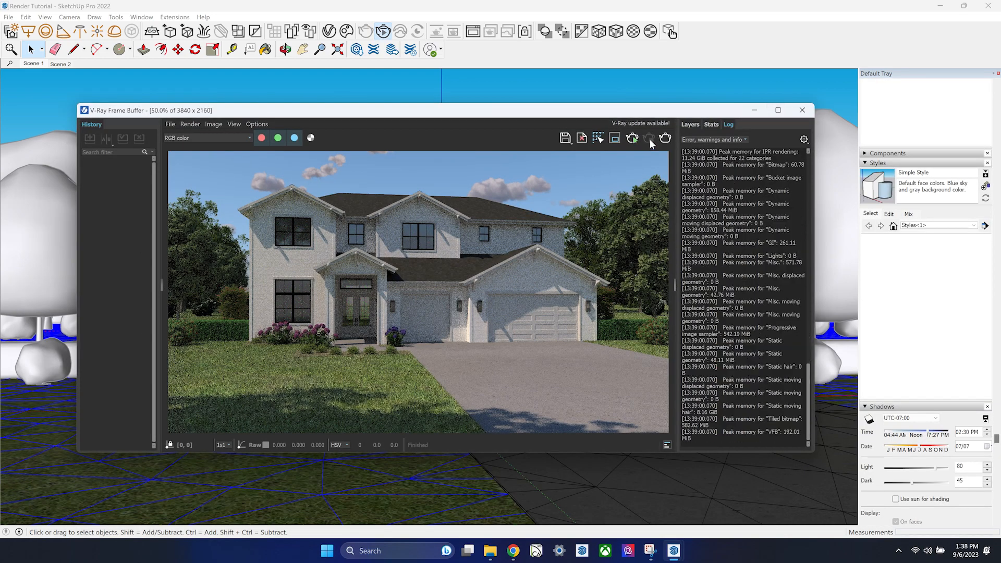
Set the model's shadow date to 07/07 and the time to 02:30 PM.
left_click(796, 110)
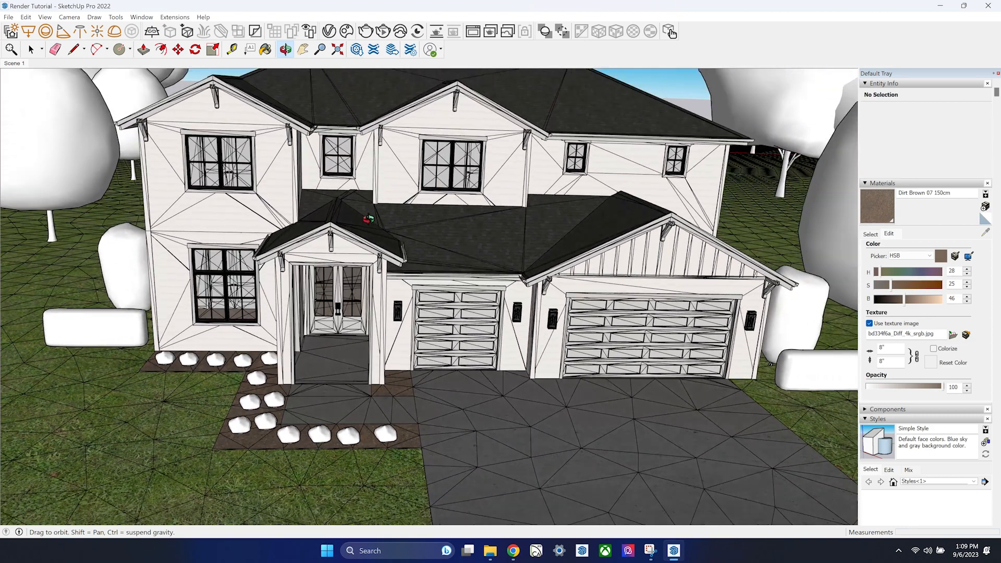
left_click_drag(369, 198, 369, 223)
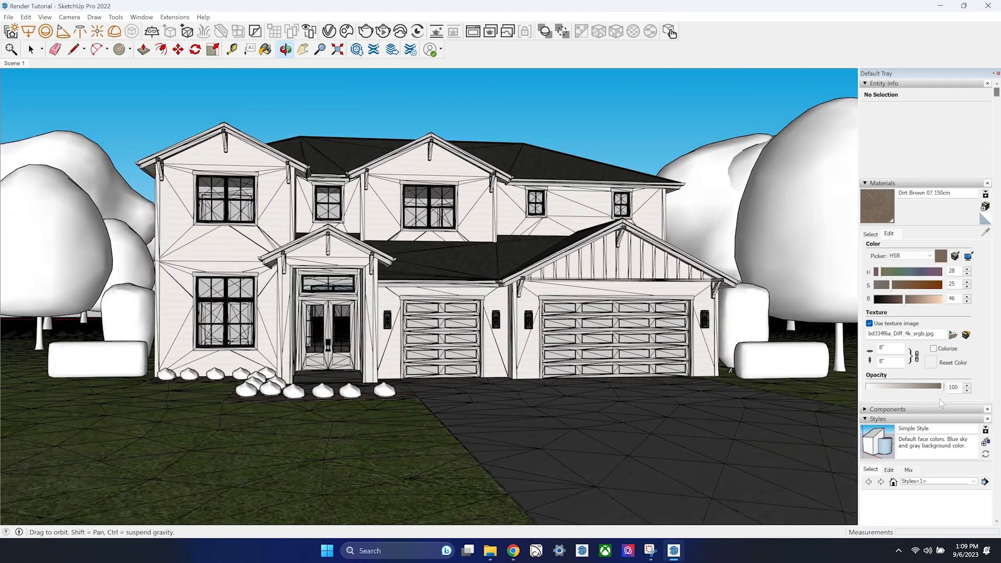
left_click(142, 17)
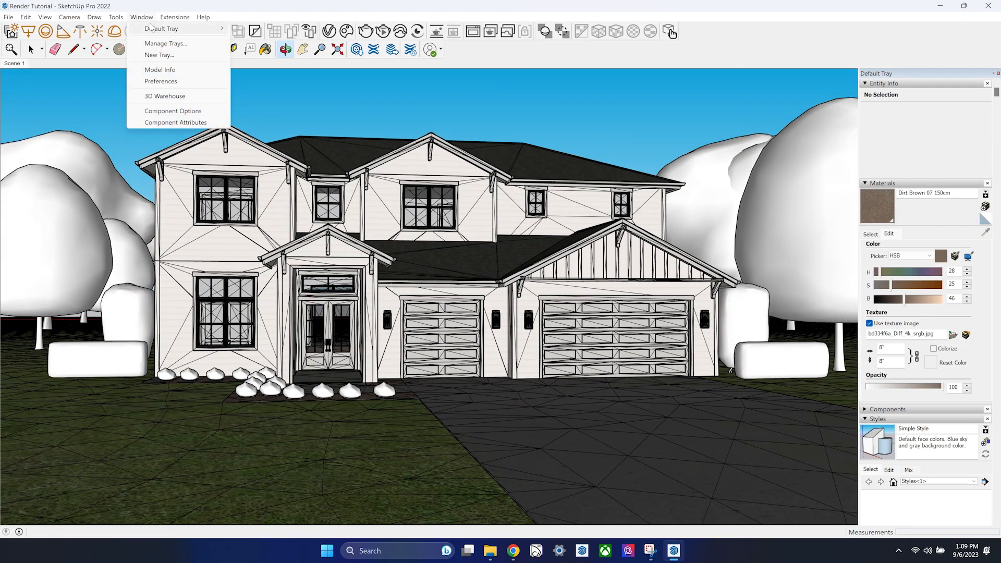
mouse_move(172, 28)
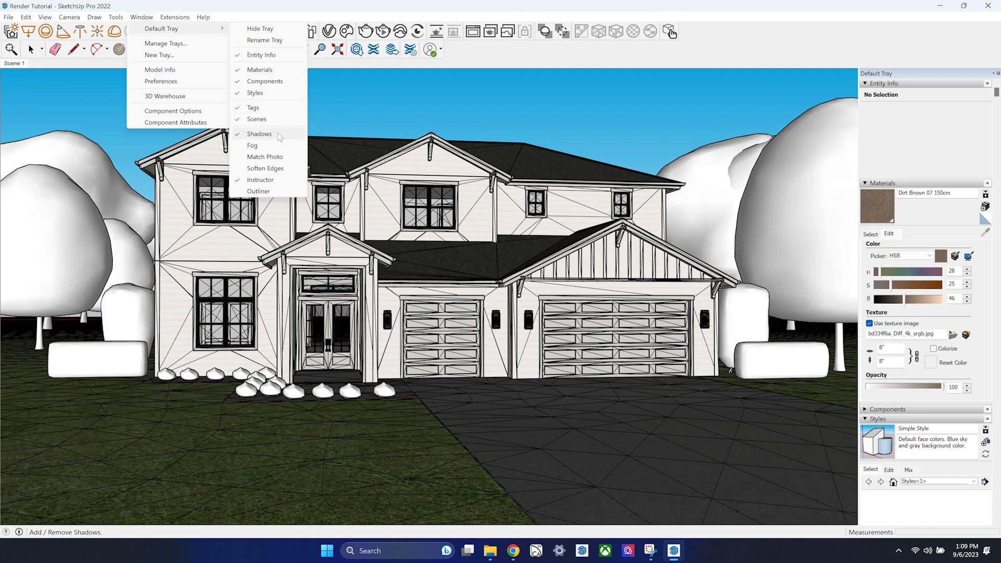
left_click(339, 88)
scroll(921, 295, "down", 10)
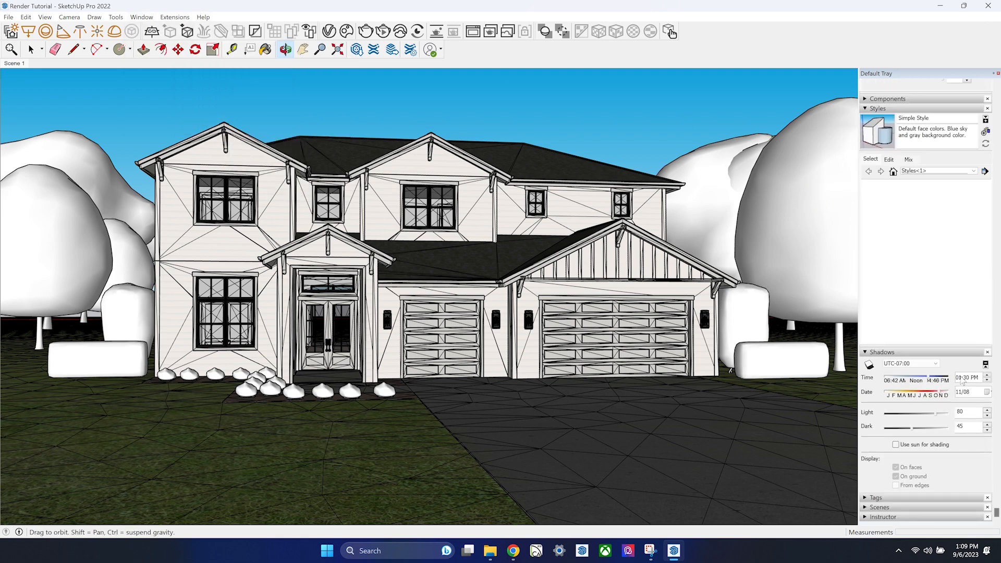
left_click(958, 393)
type("07/06")
left_click(960, 378)
type("02")
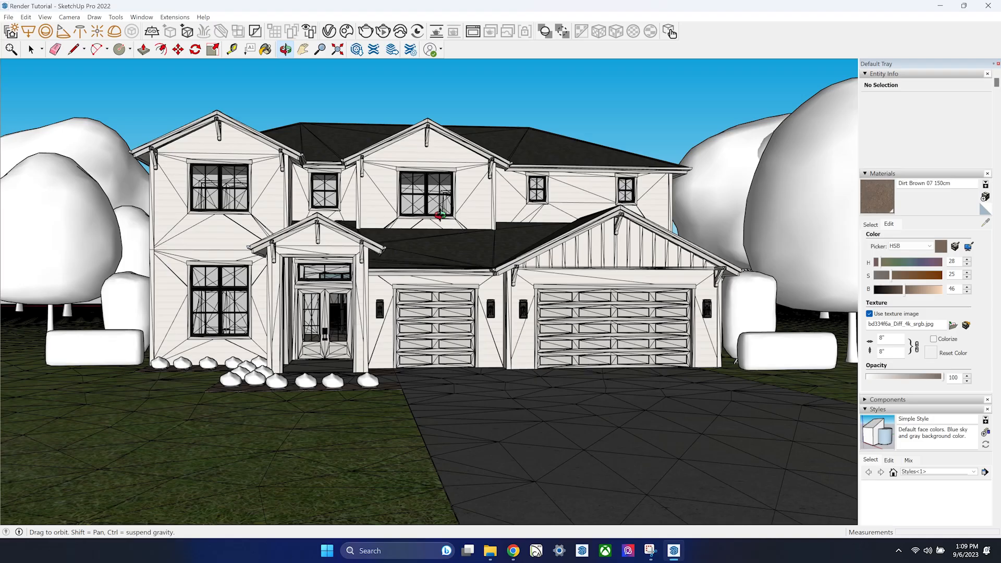
Adjust the camera's field of view to frame the house front and save the view as a scene.
left_click(8, 16)
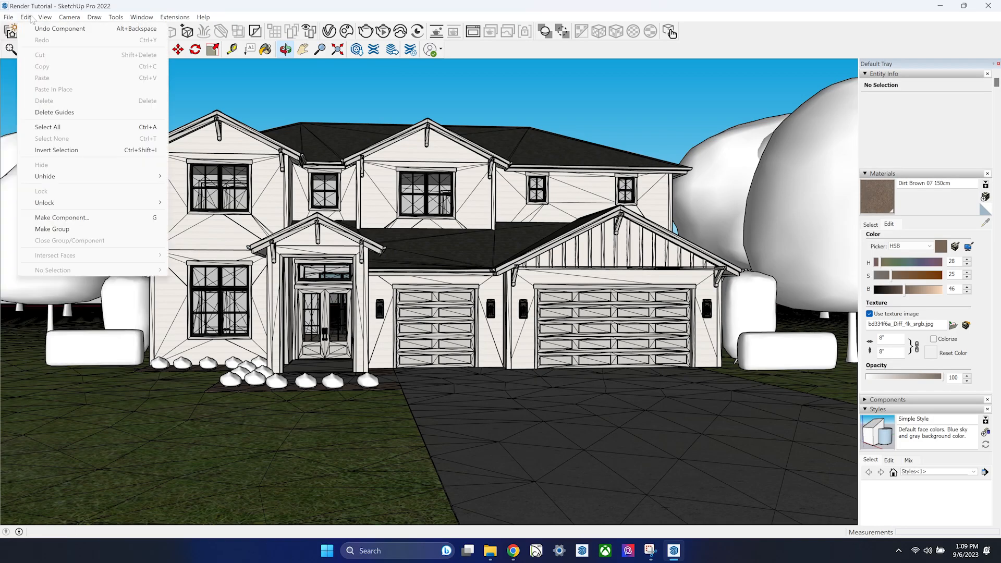
mouse_move(77, 205)
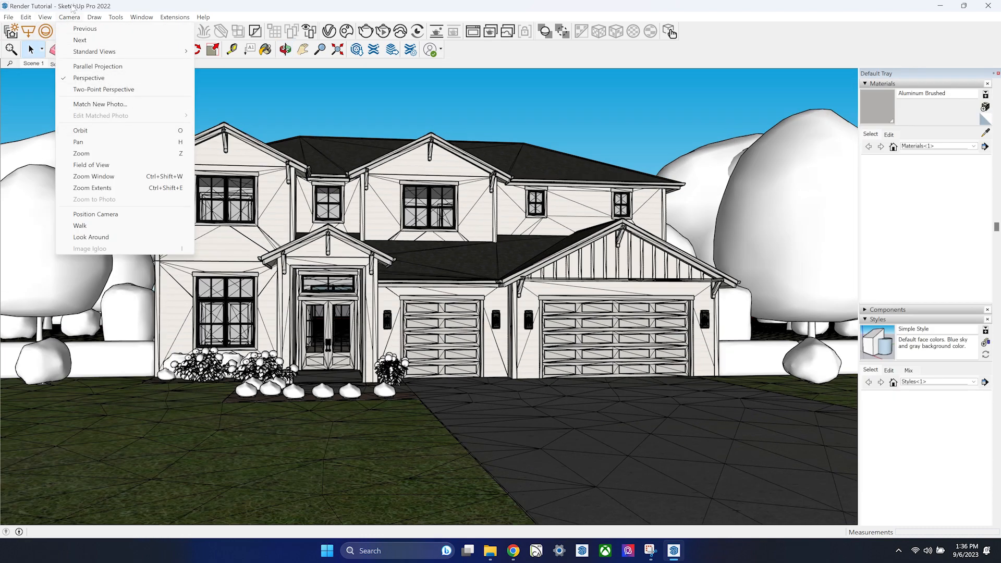
left_click(114, 170)
left_click_drag(221, 215, 227, 201)
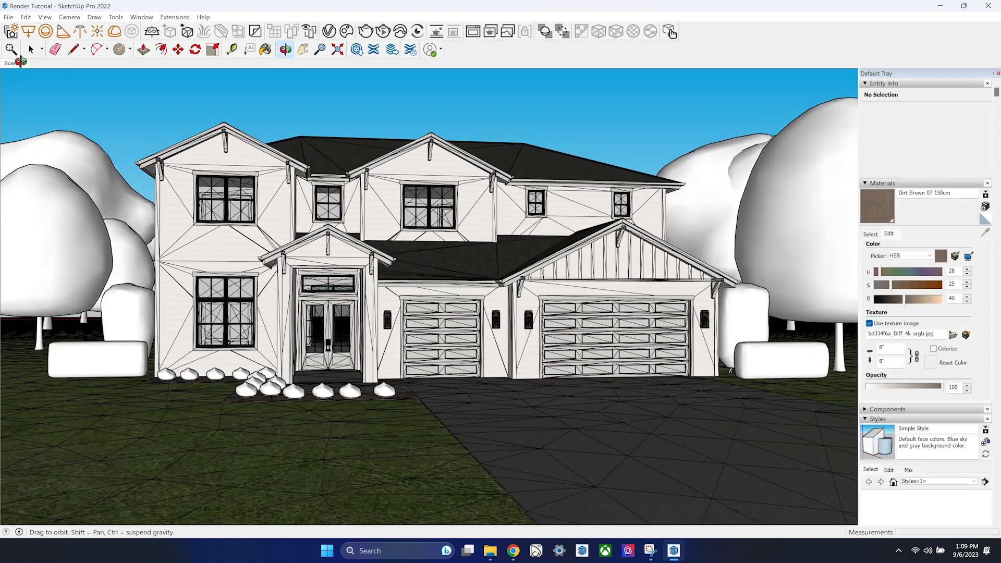
right_click(13, 63)
left_click(54, 104)
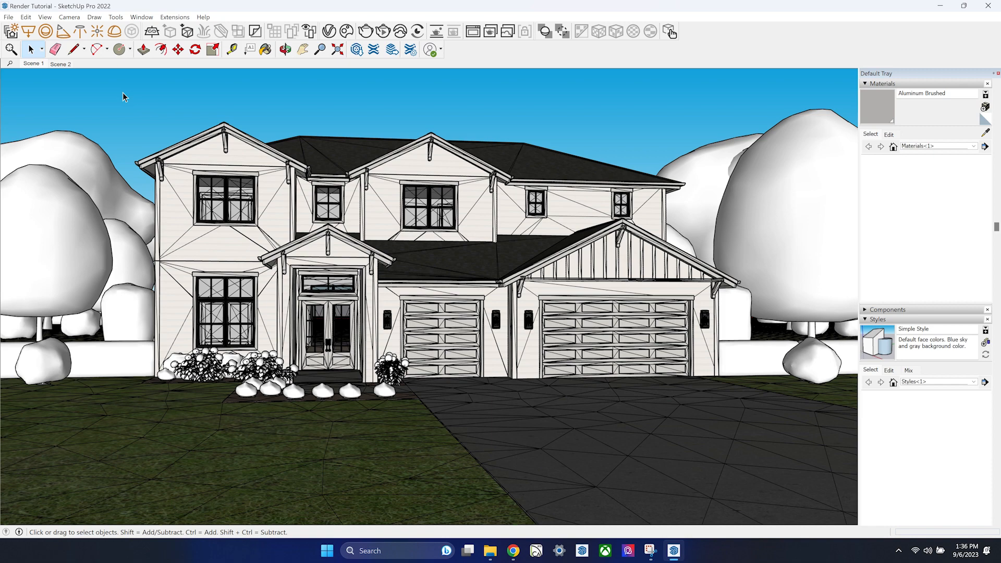
Select the lawn inside the house group and examine the Fur geometry's distribution, count, length, thickness, gravity and bend parameters.
double_click(294, 436)
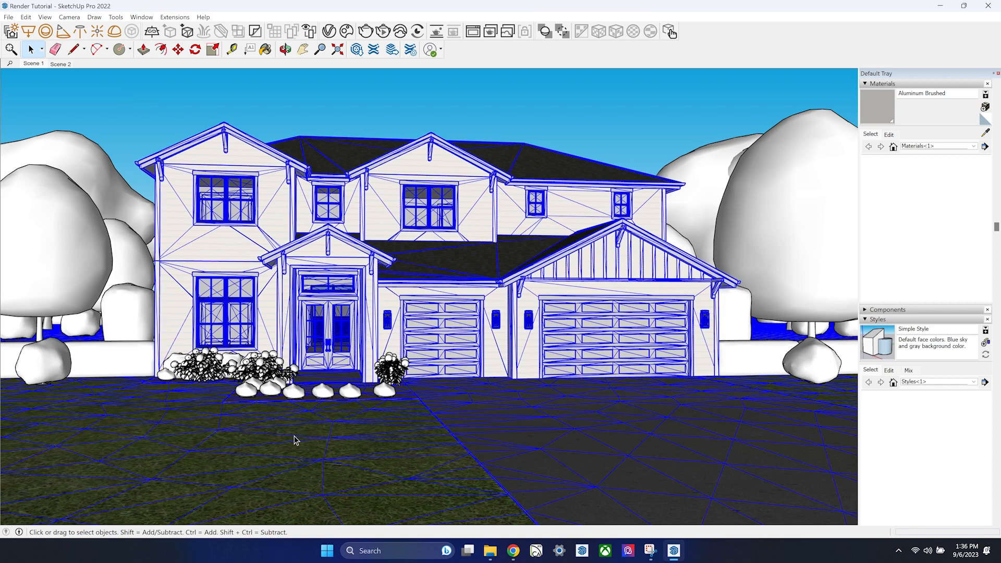
left_click(294, 436)
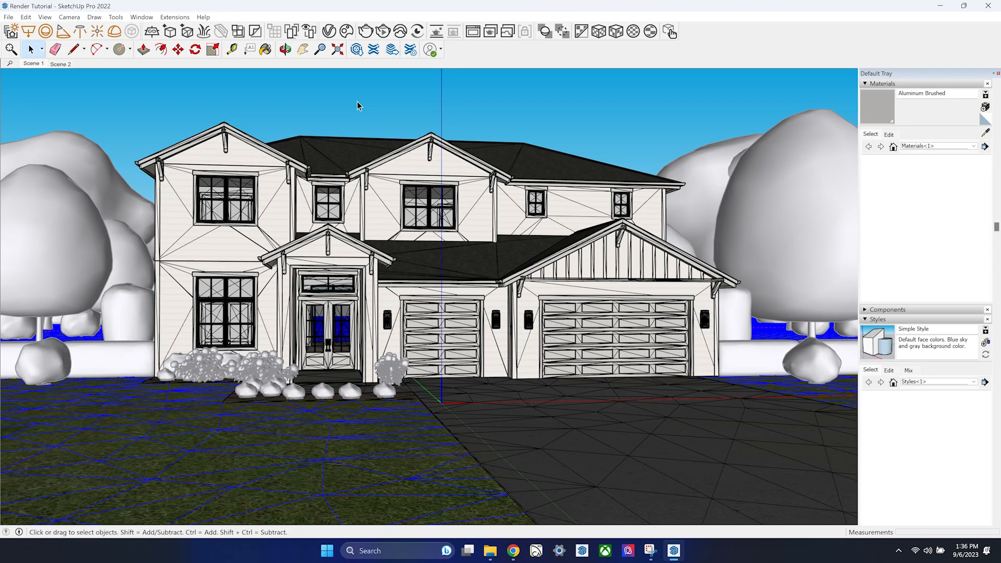
left_click(329, 30)
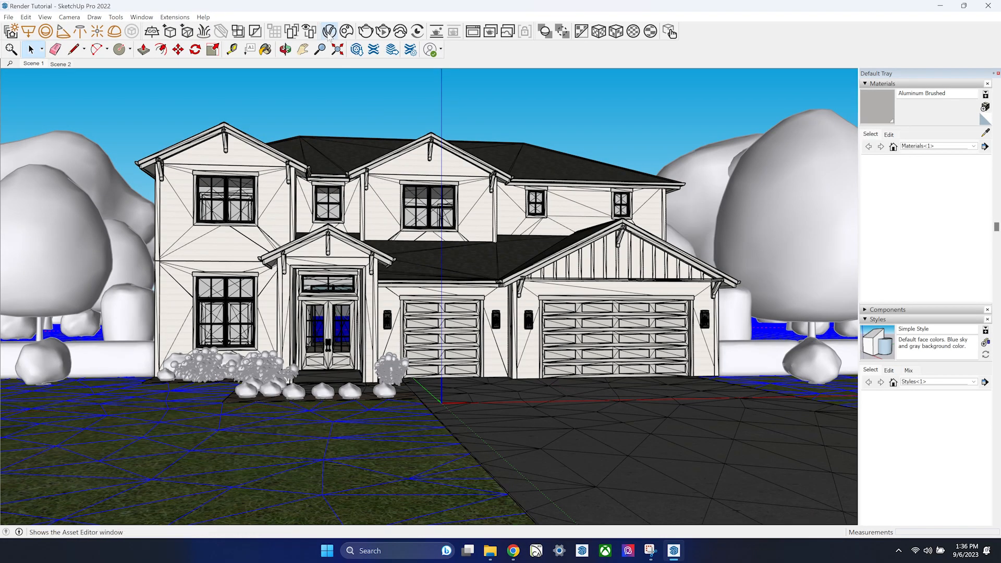
scroll(468, 214, "down", 5)
scroll(468, 214, "down", 3)
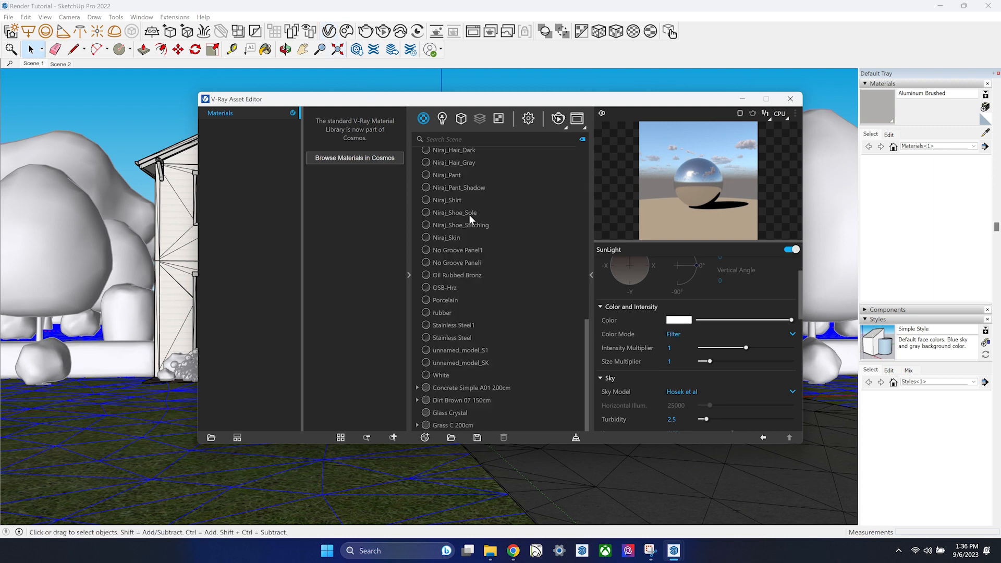
left_click(460, 119)
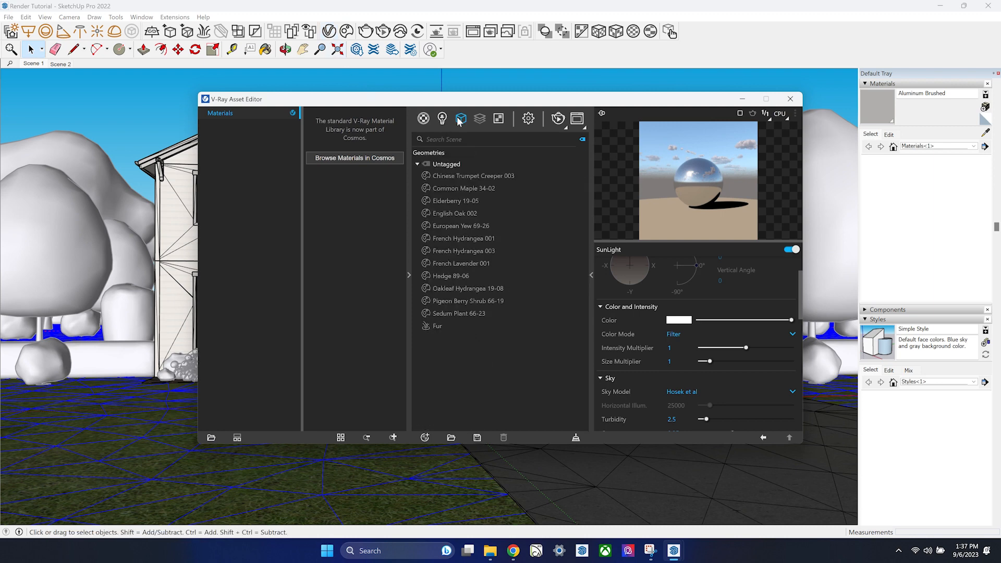
left_click(447, 325)
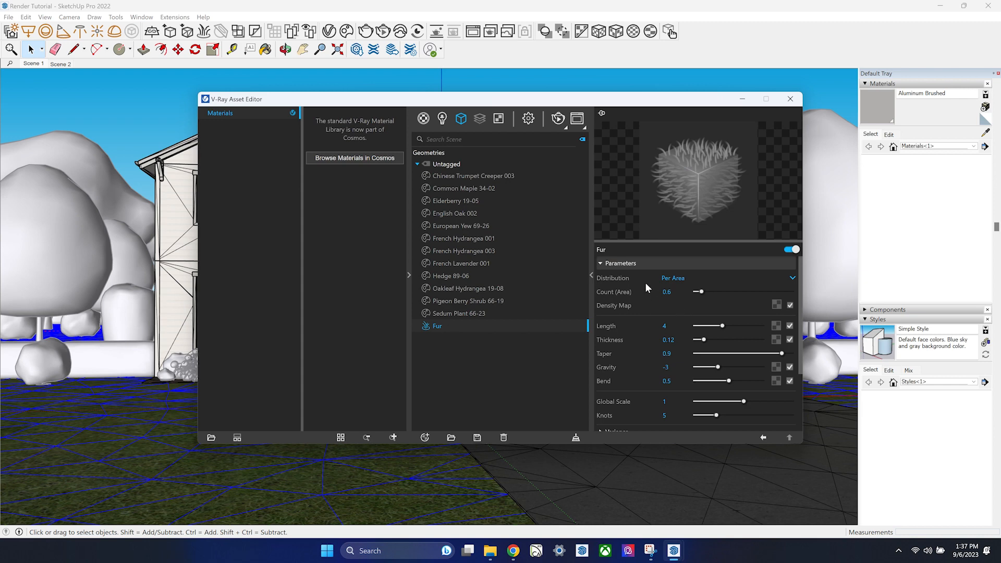
scroll(646, 289, "down", 3)
scroll(644, 286, "up", 3)
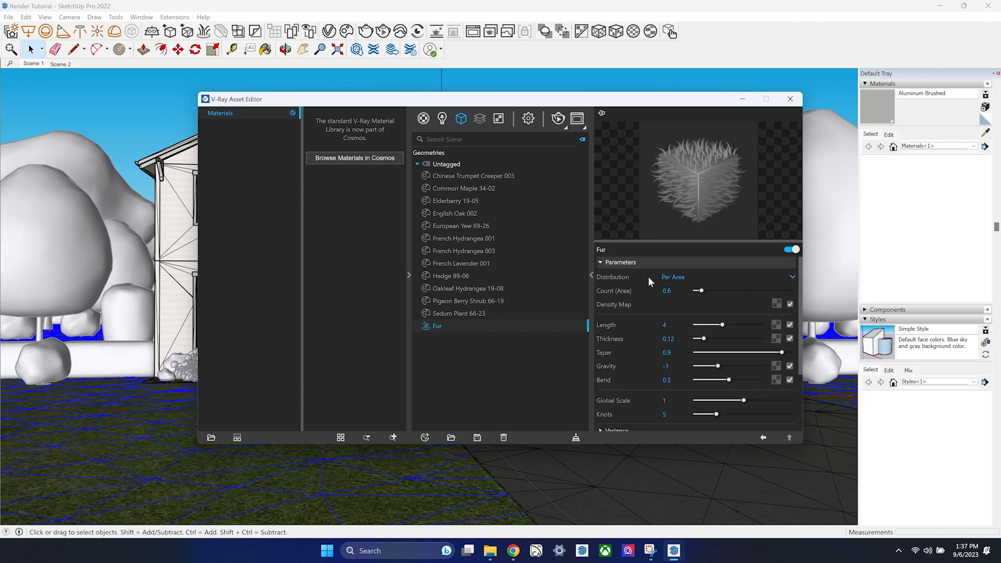
scroll(649, 276, "down", 2)
scroll(648, 344, "up", 1)
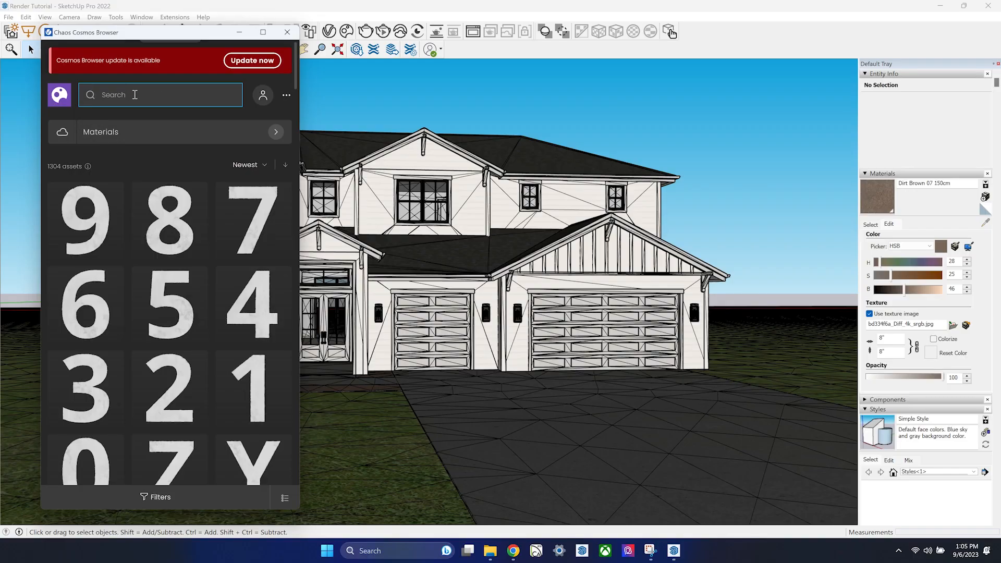
Import the Common Maple 34-02 tree from the Chaos Cosmos vegetation library and place it on the lawn beside the garage.
left_click(287, 32)
left_click(347, 32)
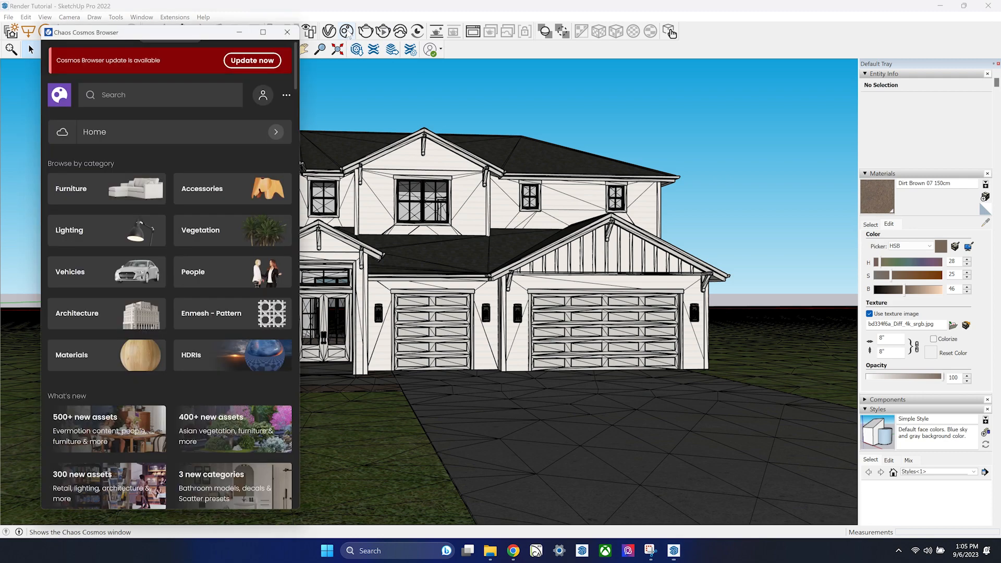
left_click(236, 229)
scroll(177, 208, "down", 5)
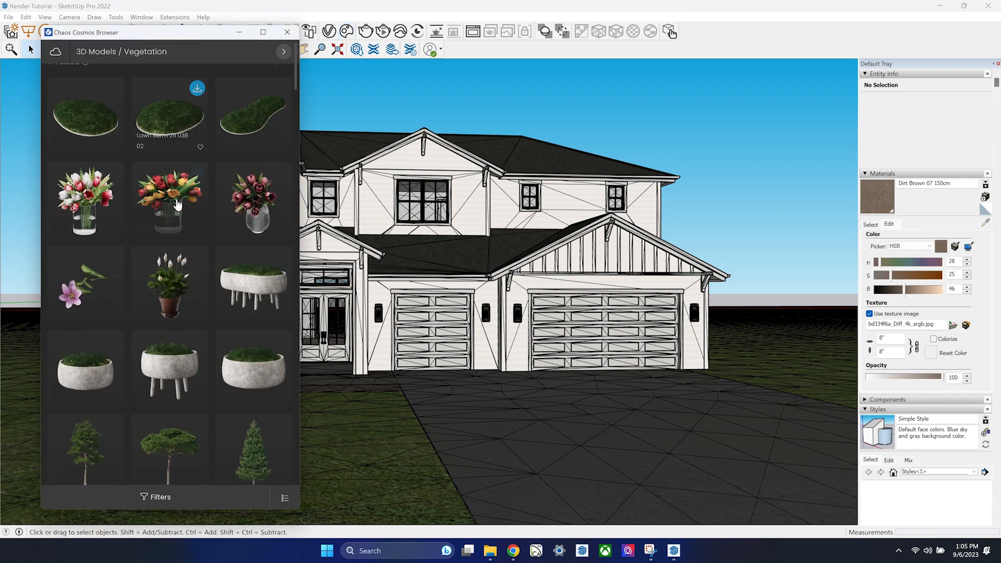
scroll(263, 281, "down", 4)
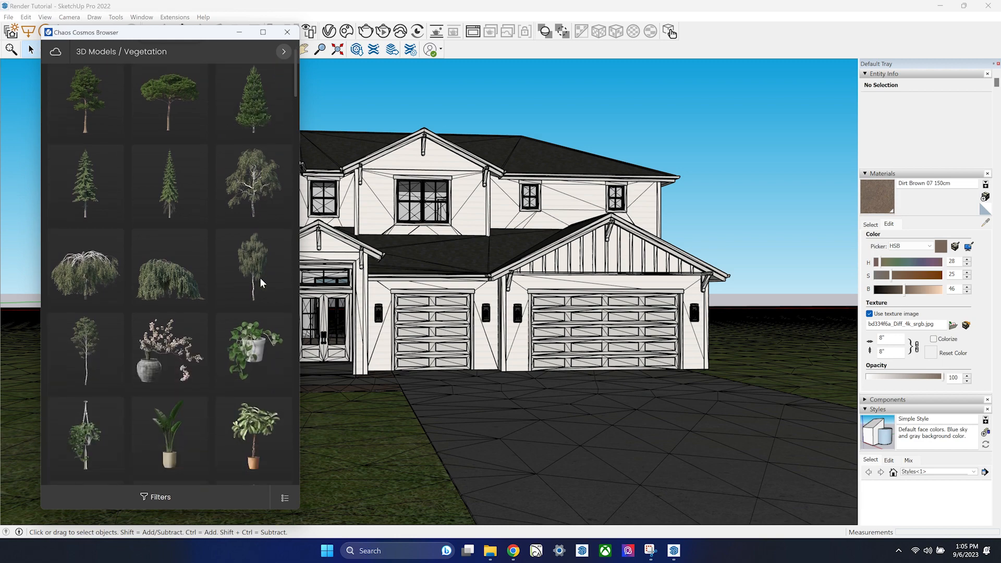
scroll(182, 292, "down", 8)
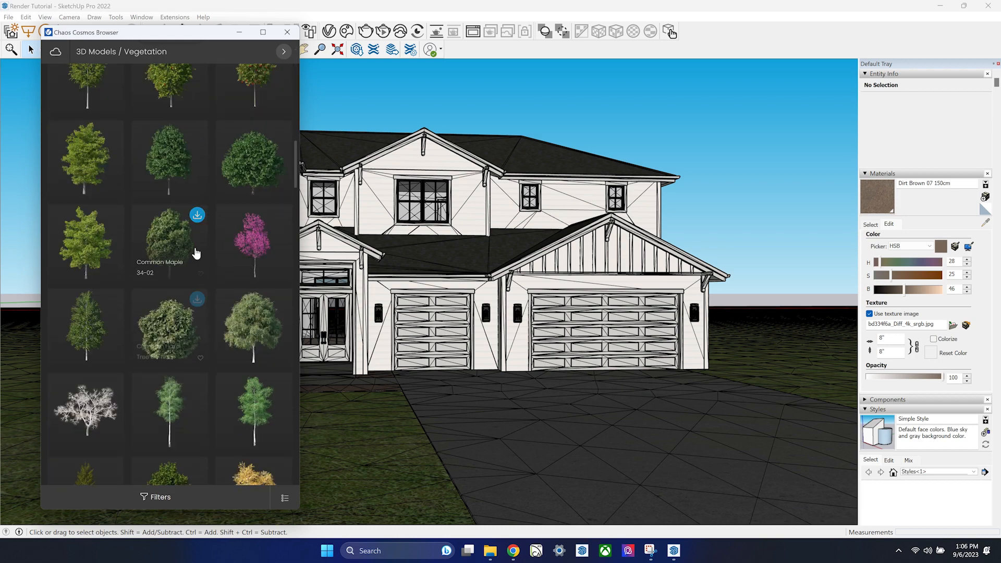
left_click(197, 215)
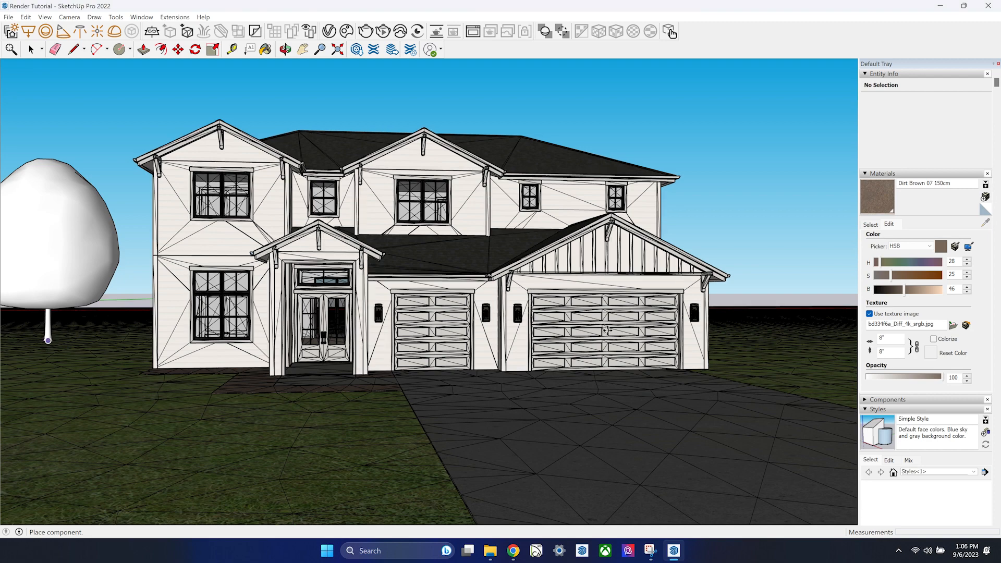
left_click(833, 364)
Search the vegetation library for oak, import an English Oak and place it in the background beside the house.
scroll(250, 203, "down", 10)
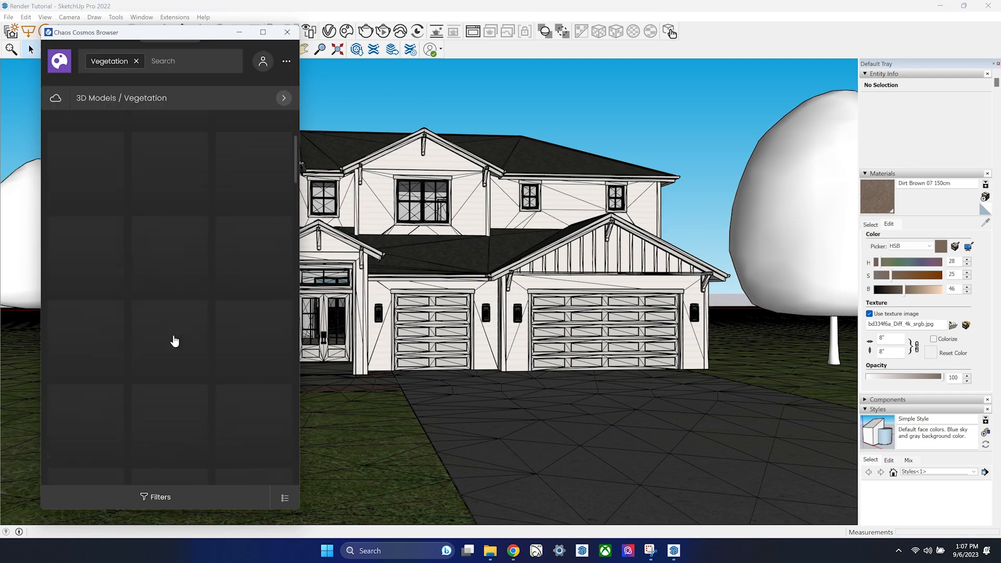
type("oak")
scroll(99, 178, "down", 1)
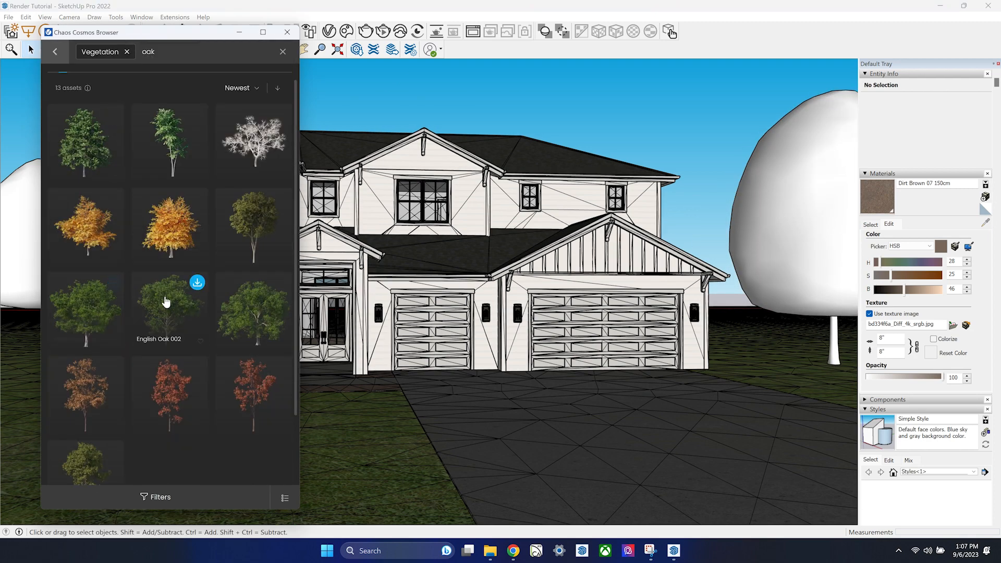
left_click(113, 282)
left_click(2, 316)
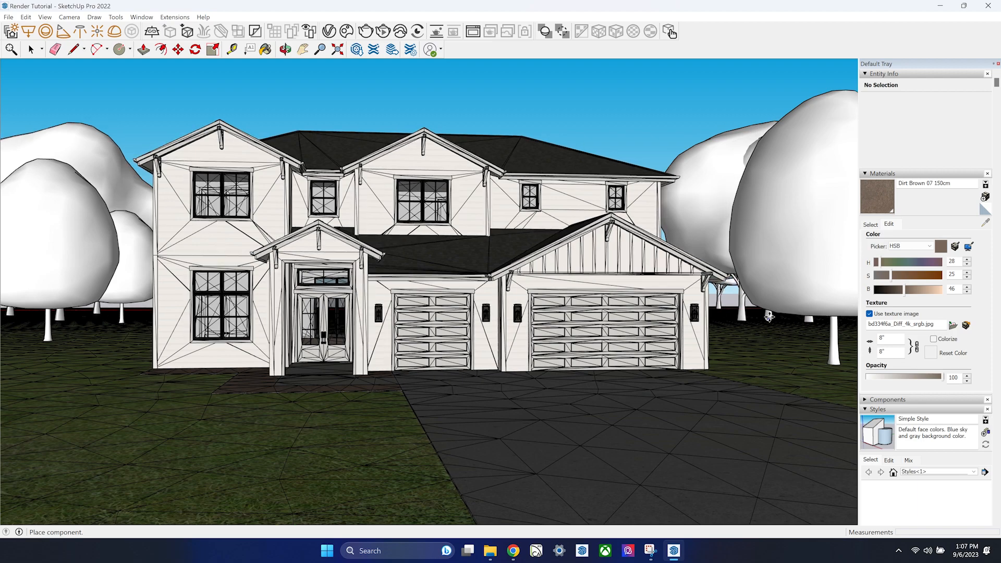
Import the tall Chinese Trumpet Creeper from the vegetation library and place it beside the garage corner of the house.
scroll(157, 313, "down", 5)
scroll(157, 292, "down", 5)
left_click(221, 313)
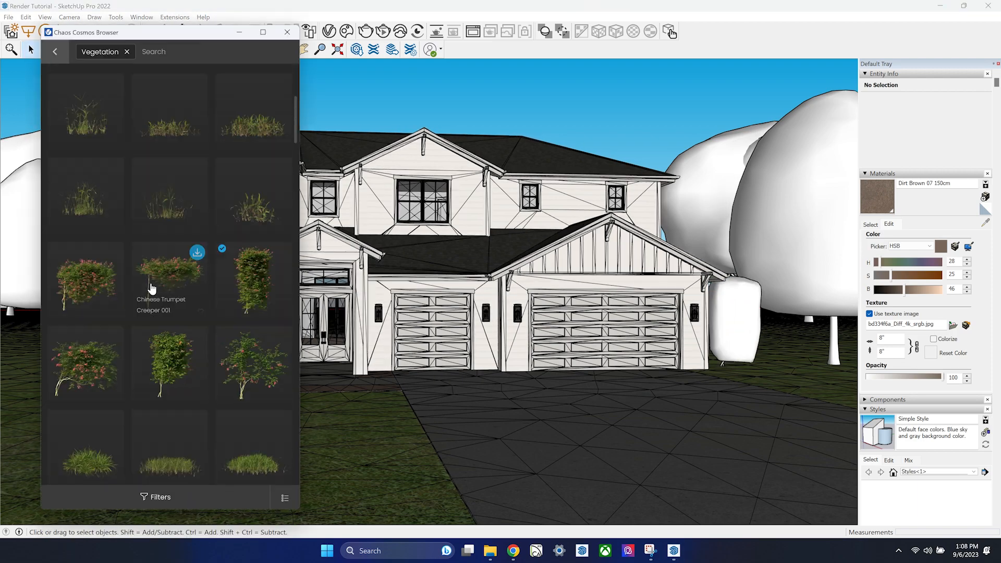
Import a low plant from the vegetation library and place copies in a row along the bed below the front window.
scroll(209, 307, "down", 5)
scroll(221, 347, "down", 10)
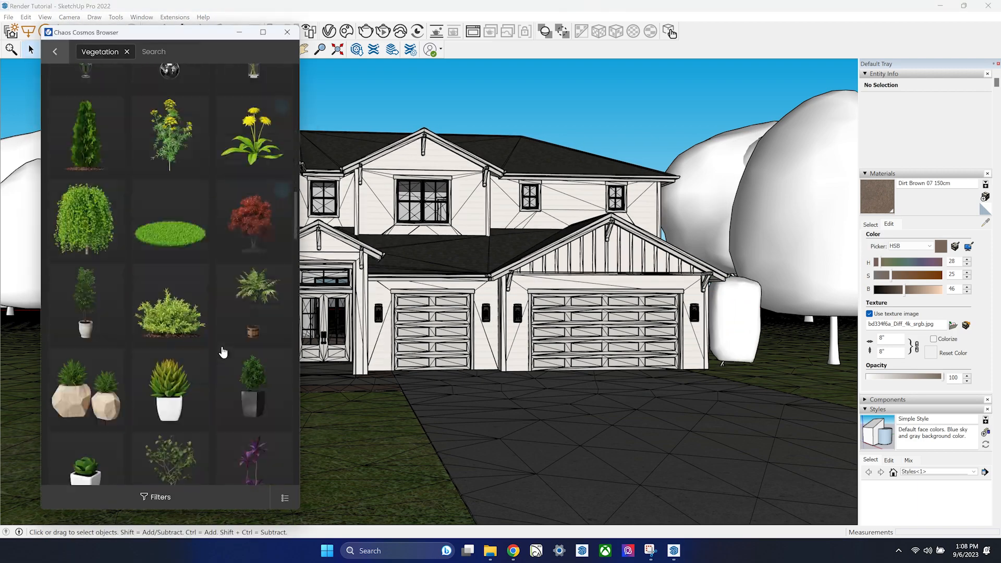
left_click(221, 347)
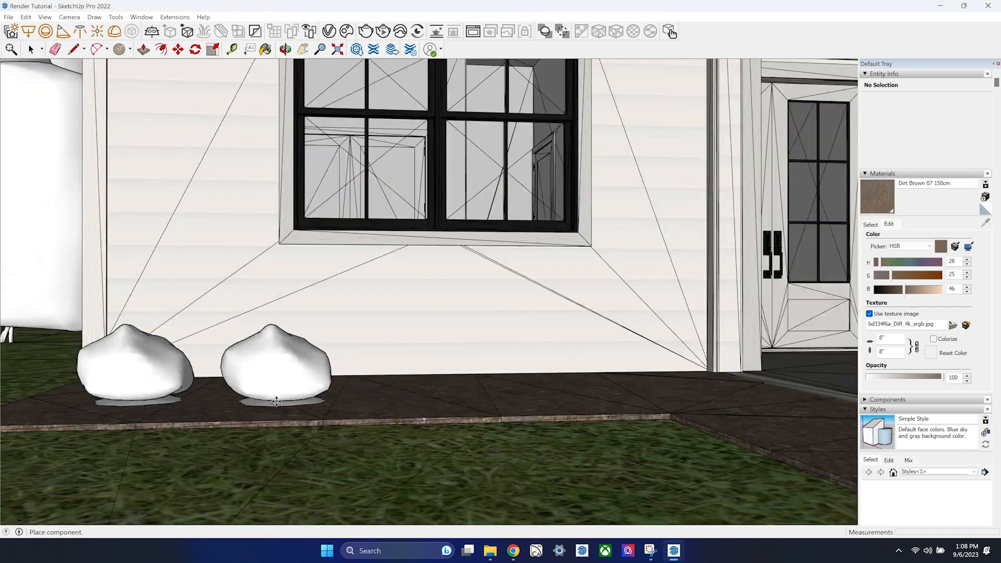
left_click(277, 401)
left_click(427, 401)
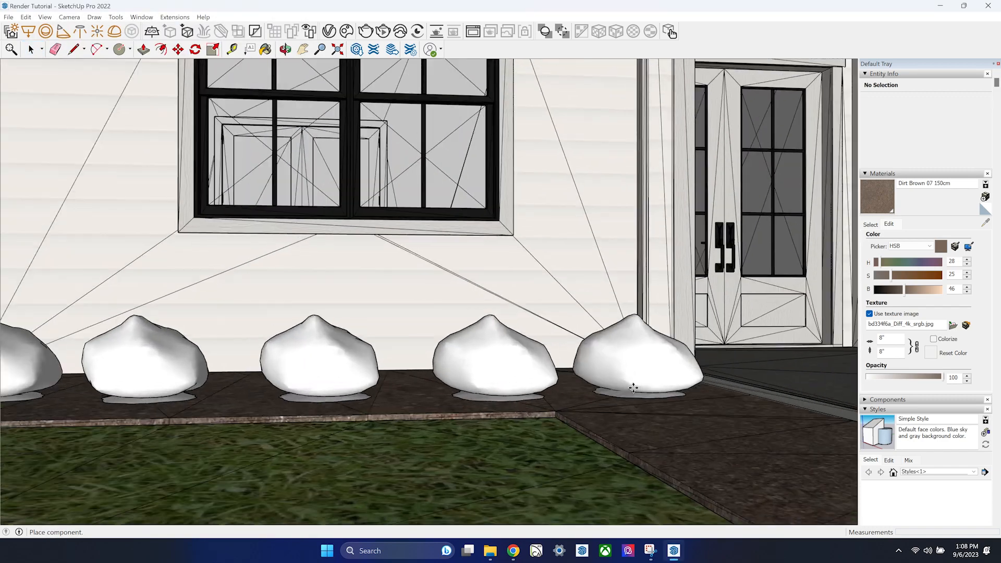
left_click(634, 385)
Place more copies of the low plant along the dirt bed in front of the porch entrance.
scroll(634, 385, "down", 5)
left_click(317, 450)
left_click(369, 474)
left_click(435, 496)
left_click(518, 492)
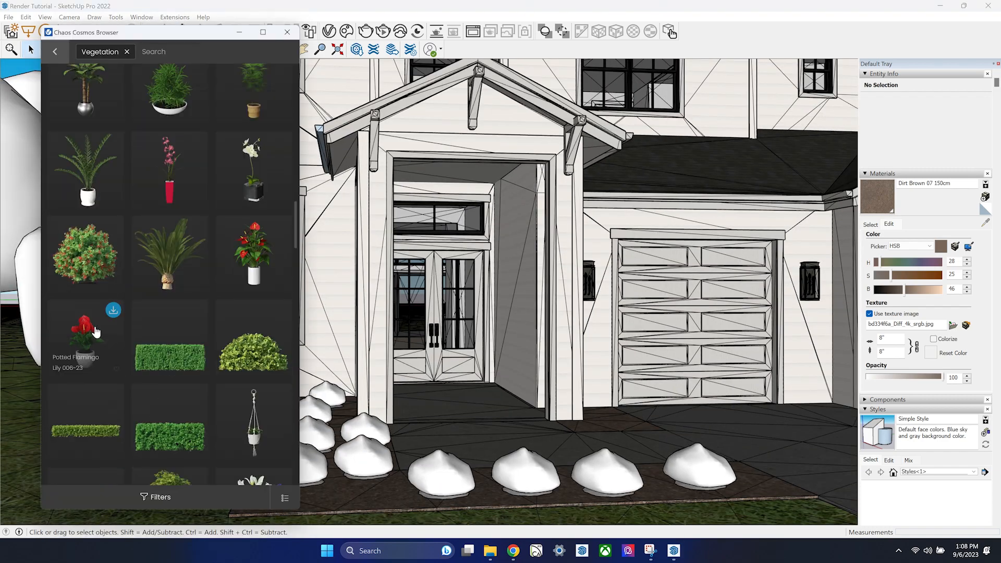
scroll(167, 292, "down", 3)
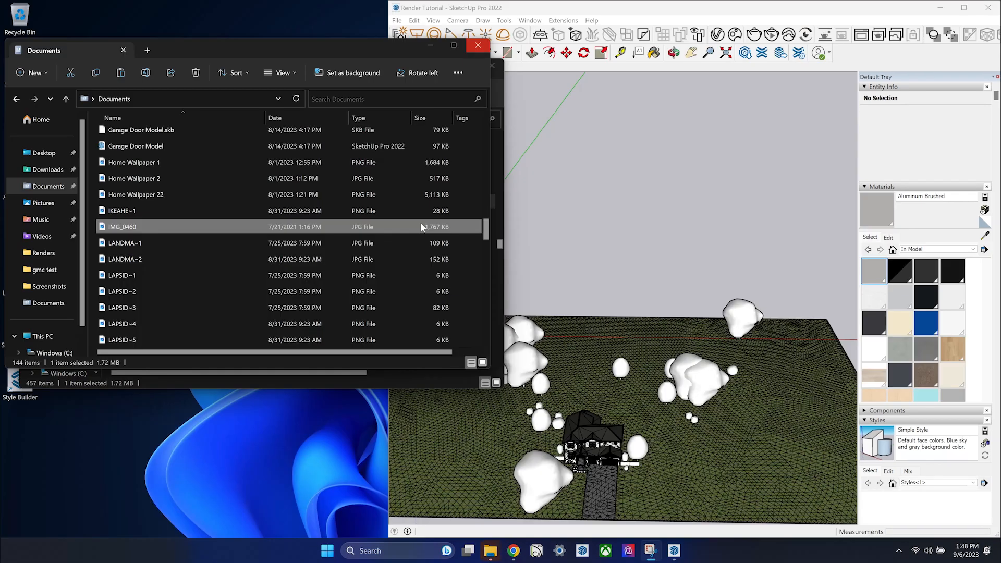
Place the IMG_0460 photo from the Documents folder in the model as an image and rotate it upright.
left_click_drag(421, 226, 648, 257)
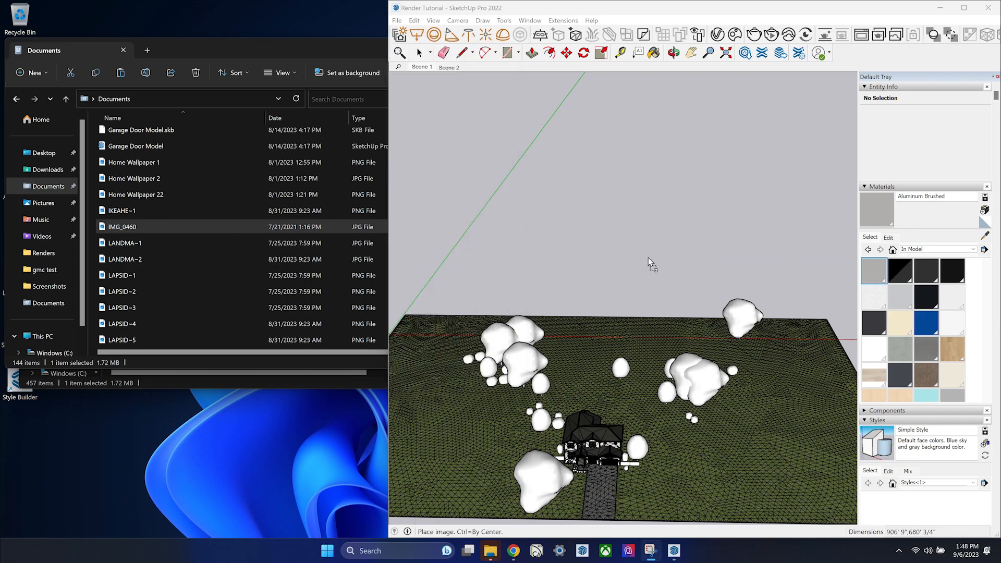
key("s")
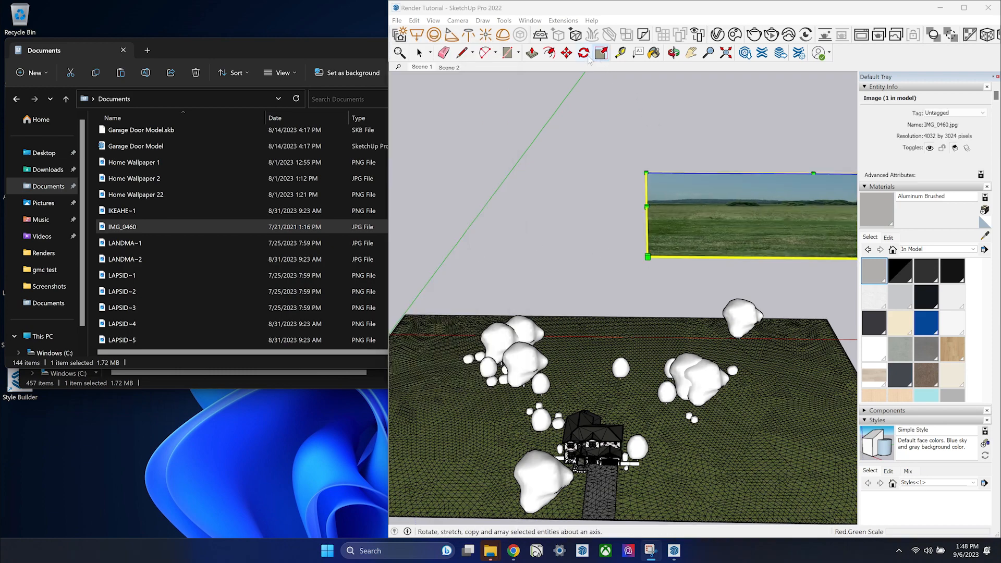
left_click(584, 53)
scroll(678, 204, "down", 5)
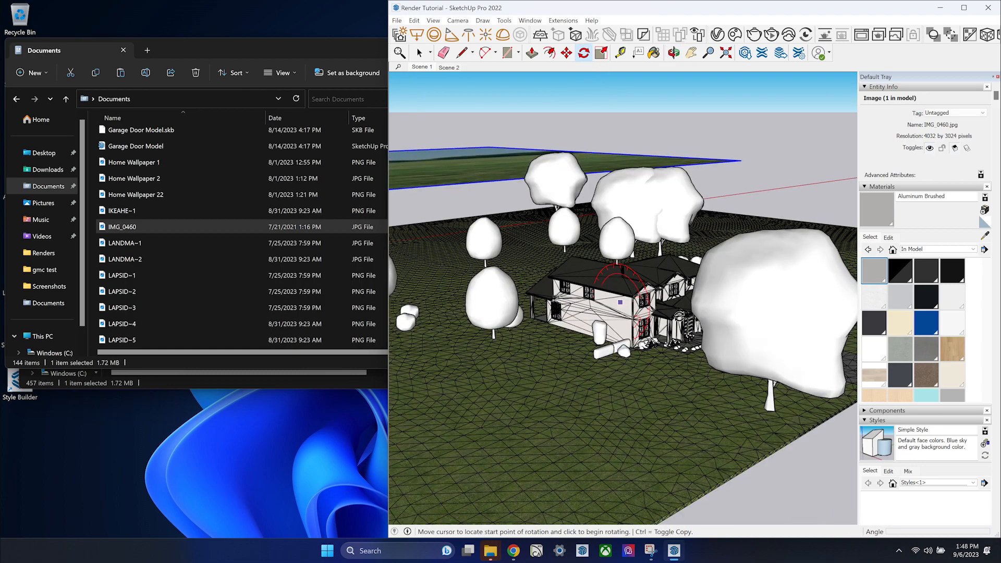
scroll(823, 357, "down", 3)
left_click(823, 358)
left_click(585, 449)
scroll(643, 342, "down", 6)
Move the upright photo to the back edge of the grass terrain and check it from Scene 1.
left_click(567, 53)
left_click(590, 168)
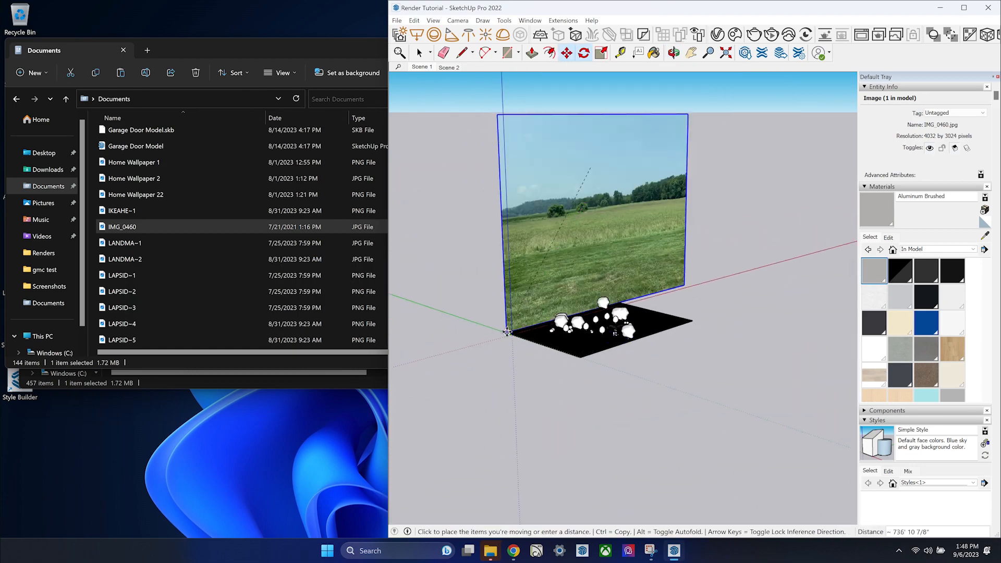
scroll(416, 357, "up", 10)
left_click(413, 356)
scroll(413, 356, "down", 10)
left_click(464, 313)
left_click(558, 155)
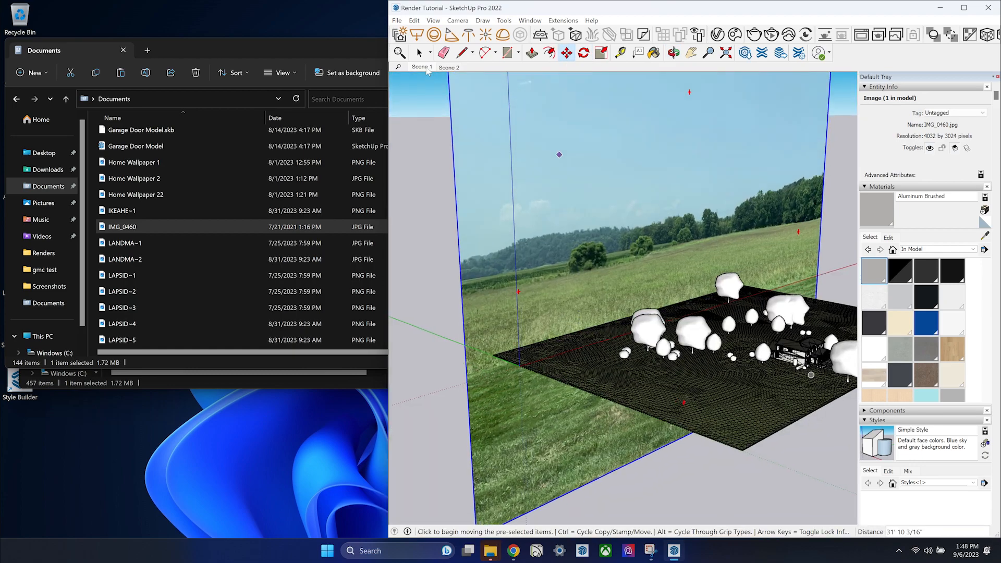
left_click(421, 67)
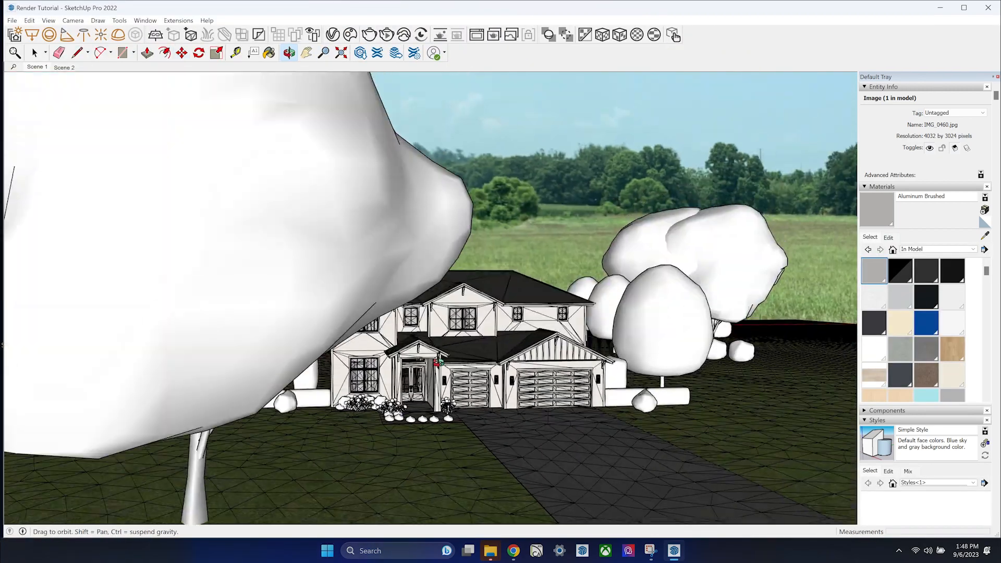
Reposition the landscape photo behind the house so that it serves as the backdrop in the camera view.
key("s")
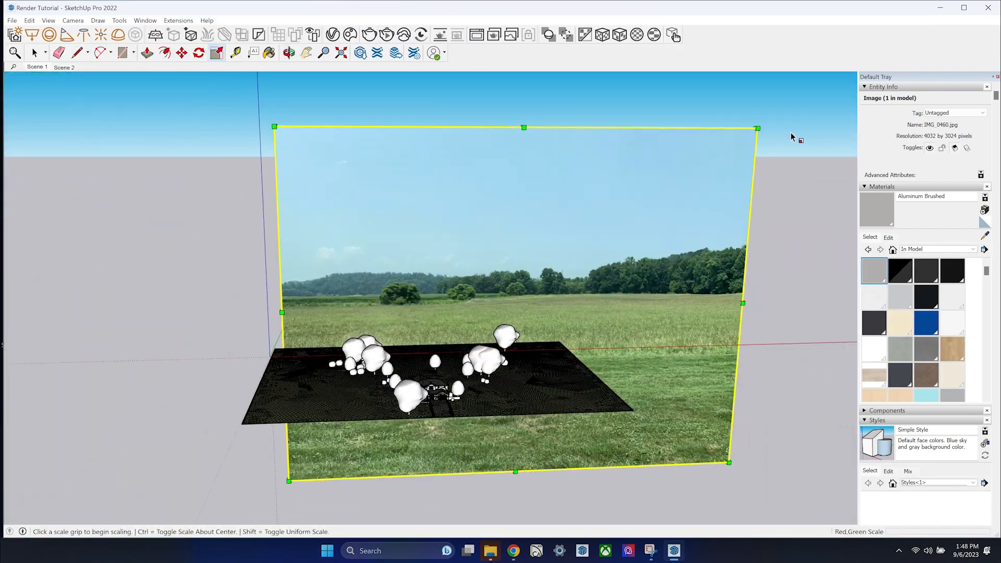
key("m")
scroll(537, 231, "up", 10)
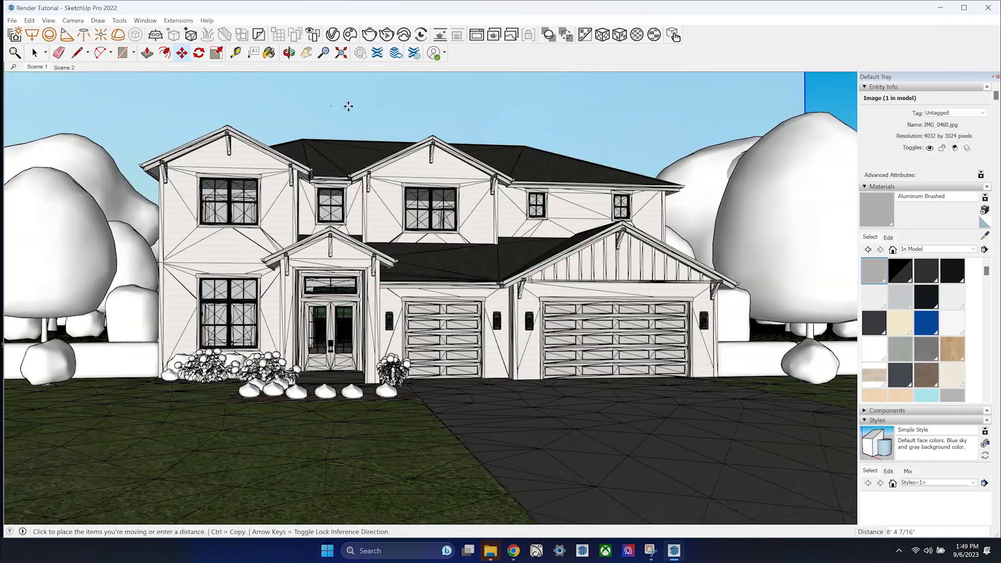
key("o")
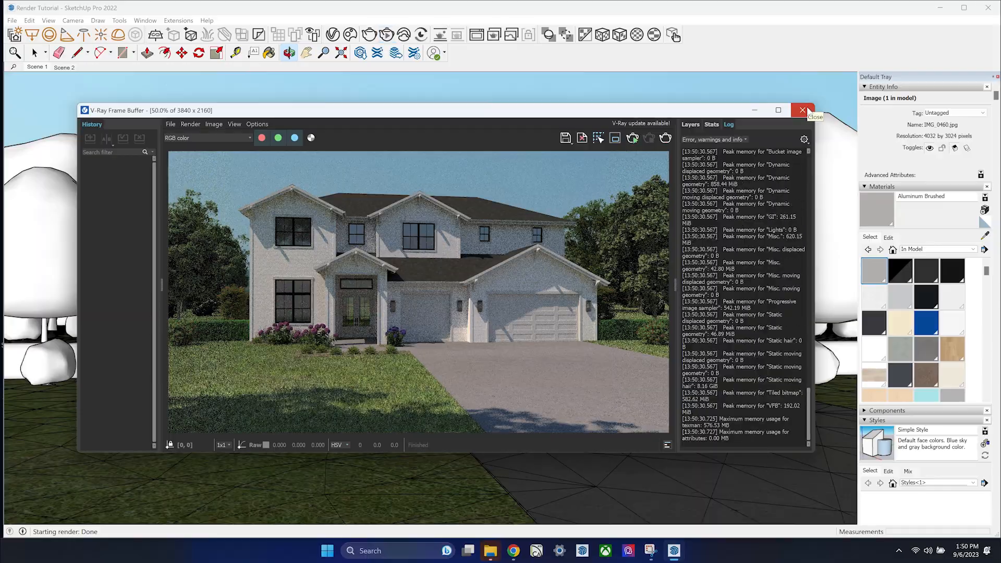
Close the test render and zoom in on the background bushes on the grass with the Move tool.
left_click(806, 109)
scroll(313, 224, "down", 6)
middle_click_drag(284, 229, 269, 371)
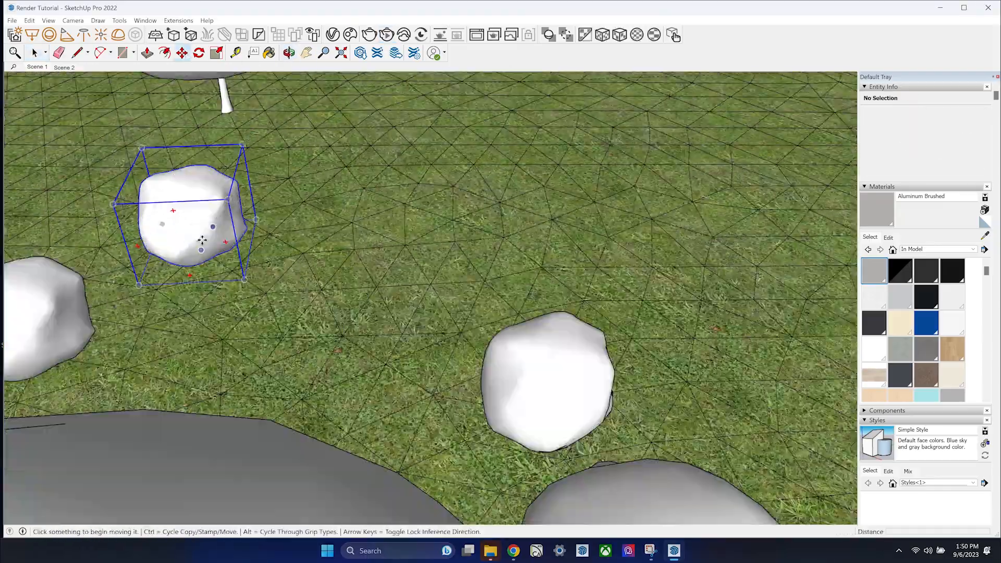
scroll(360, 130, "up", 8)
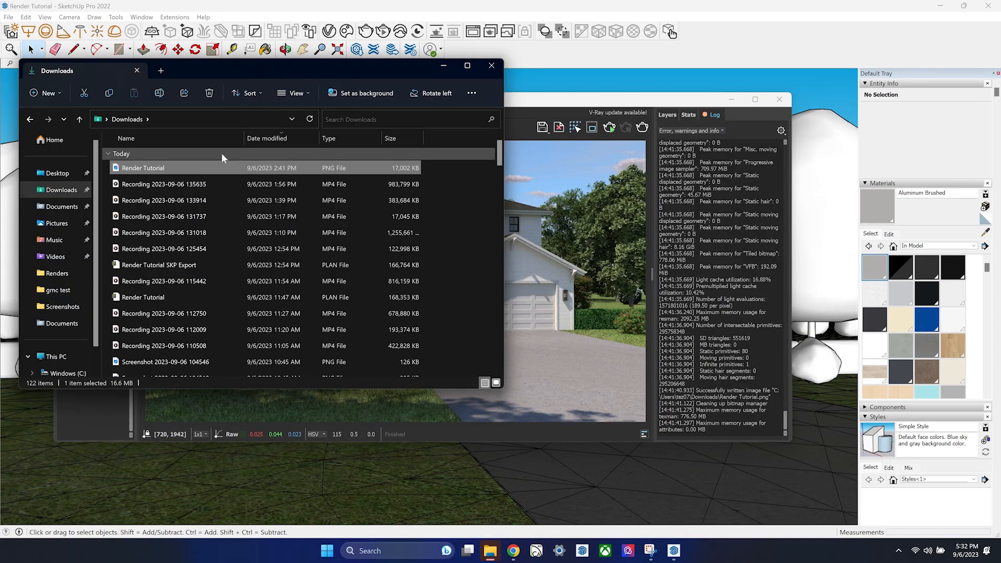
Open the saved Render Tutorial PNG from the Downloads folder to view the final render.
double_click(189, 170)
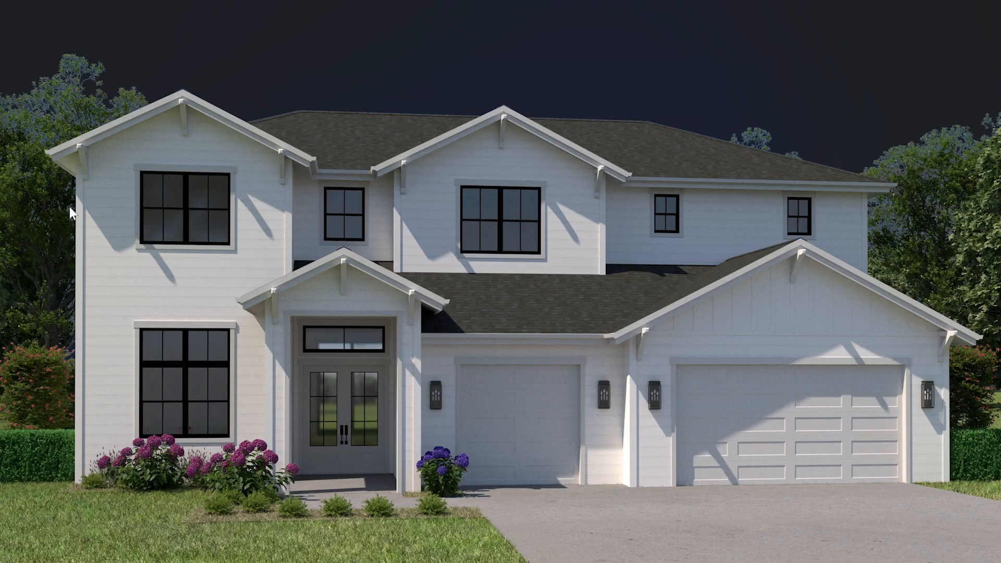